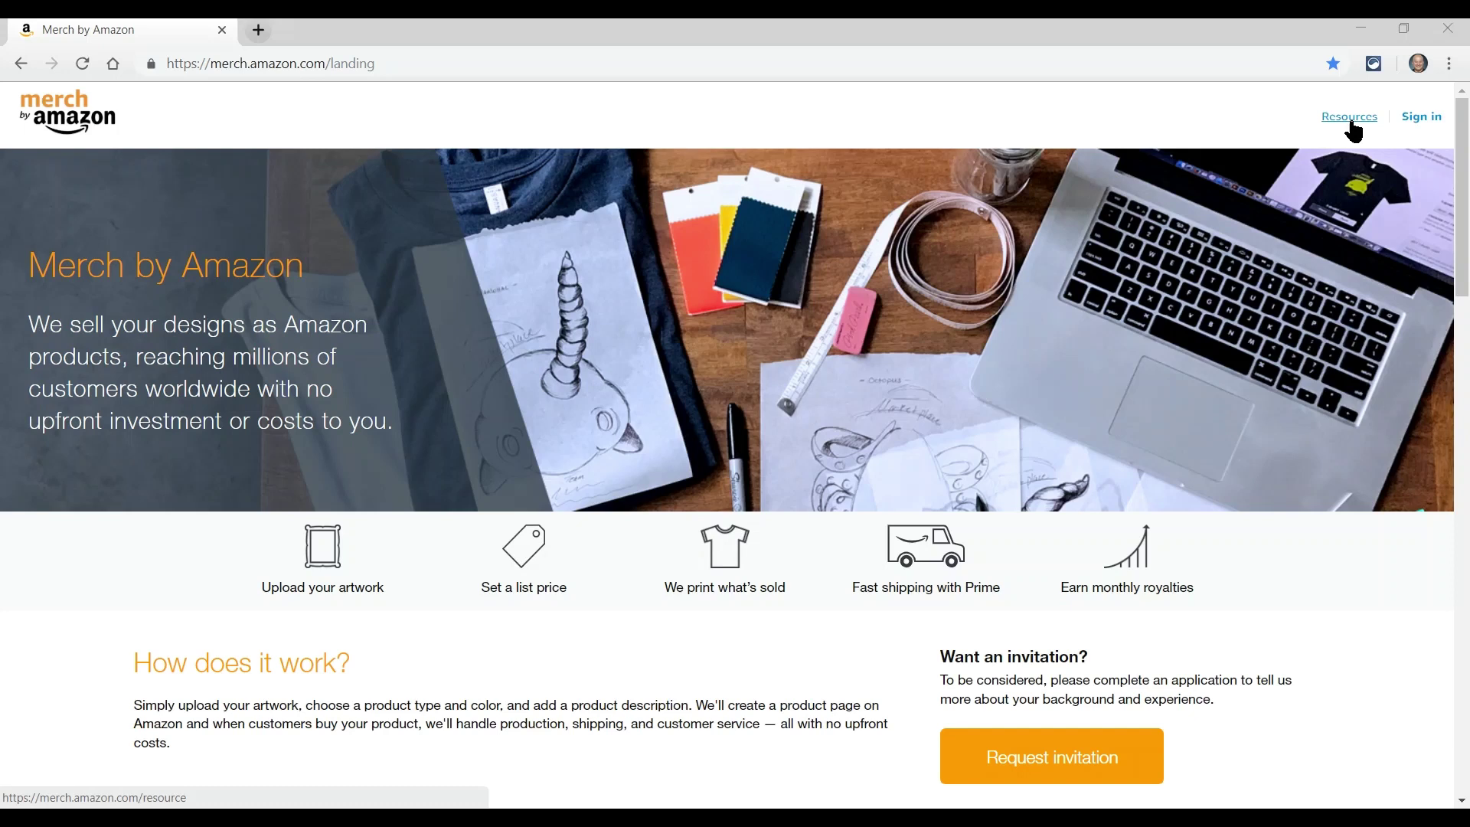
Step: Go to Merch by Amazon Resources > Download product templates and browse the 4500x5400 template list
click(1350, 117)
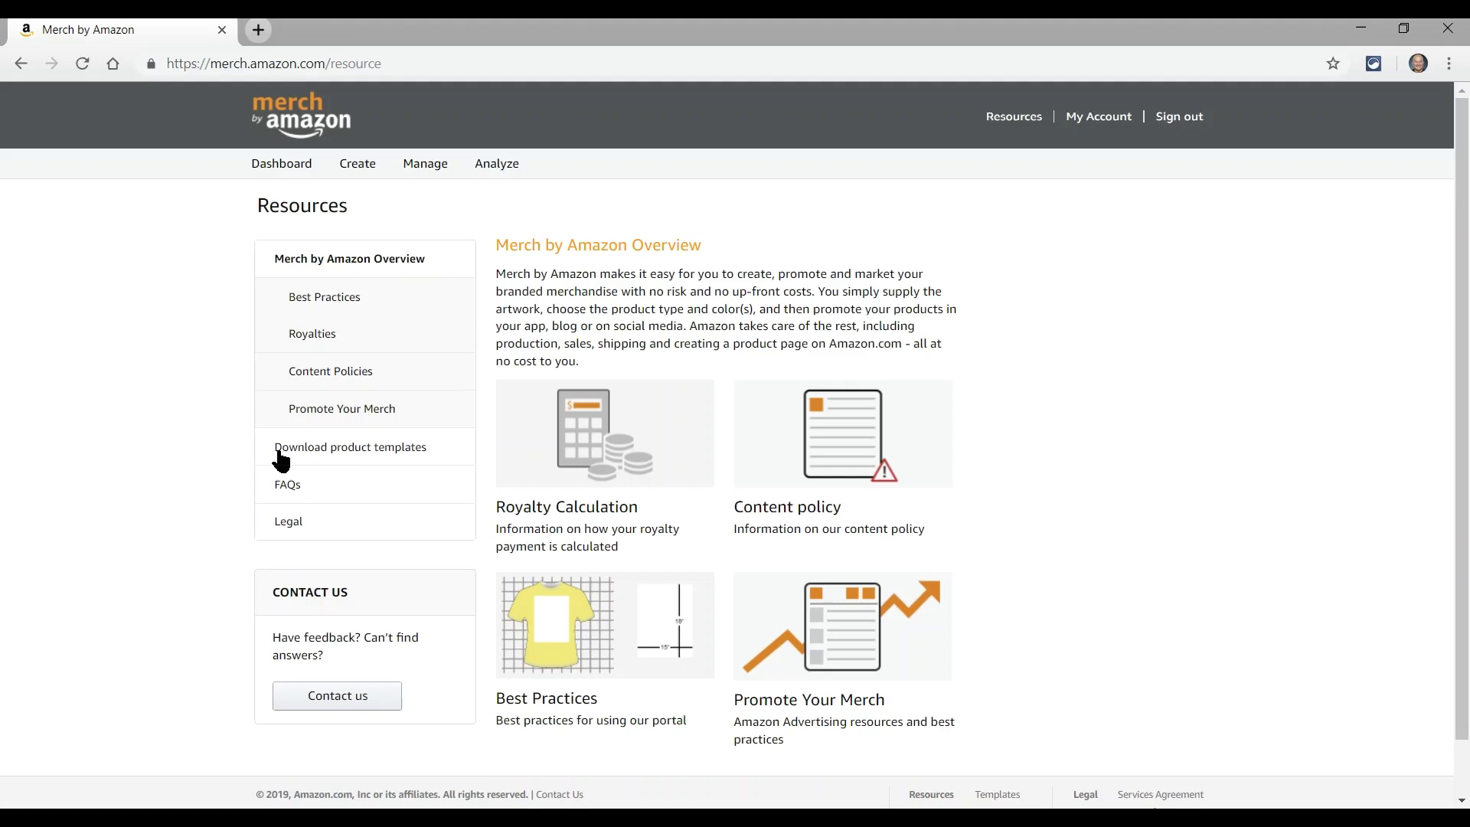
click(372, 450)
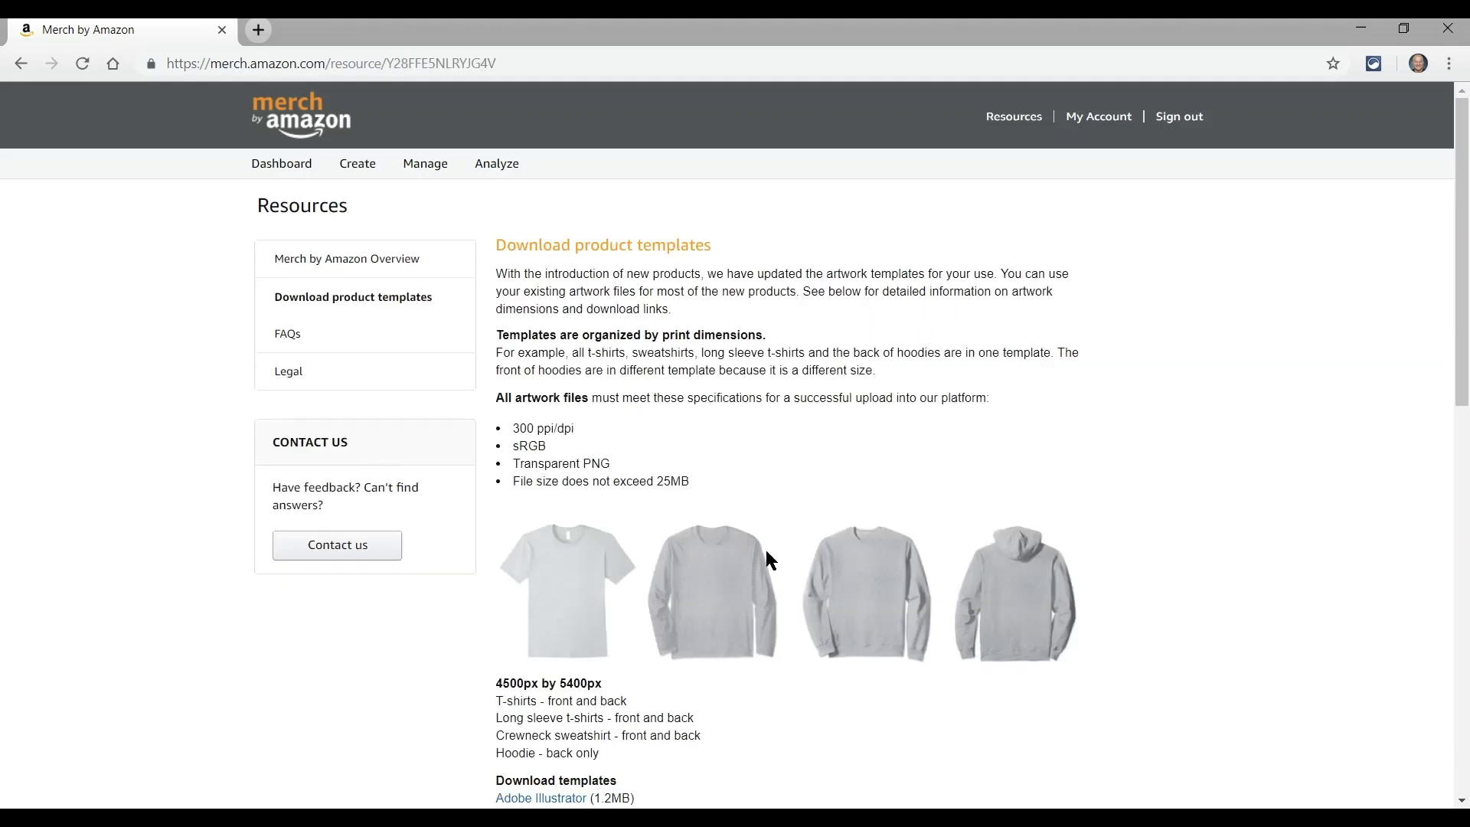
scroll(728, 650, down, 3)
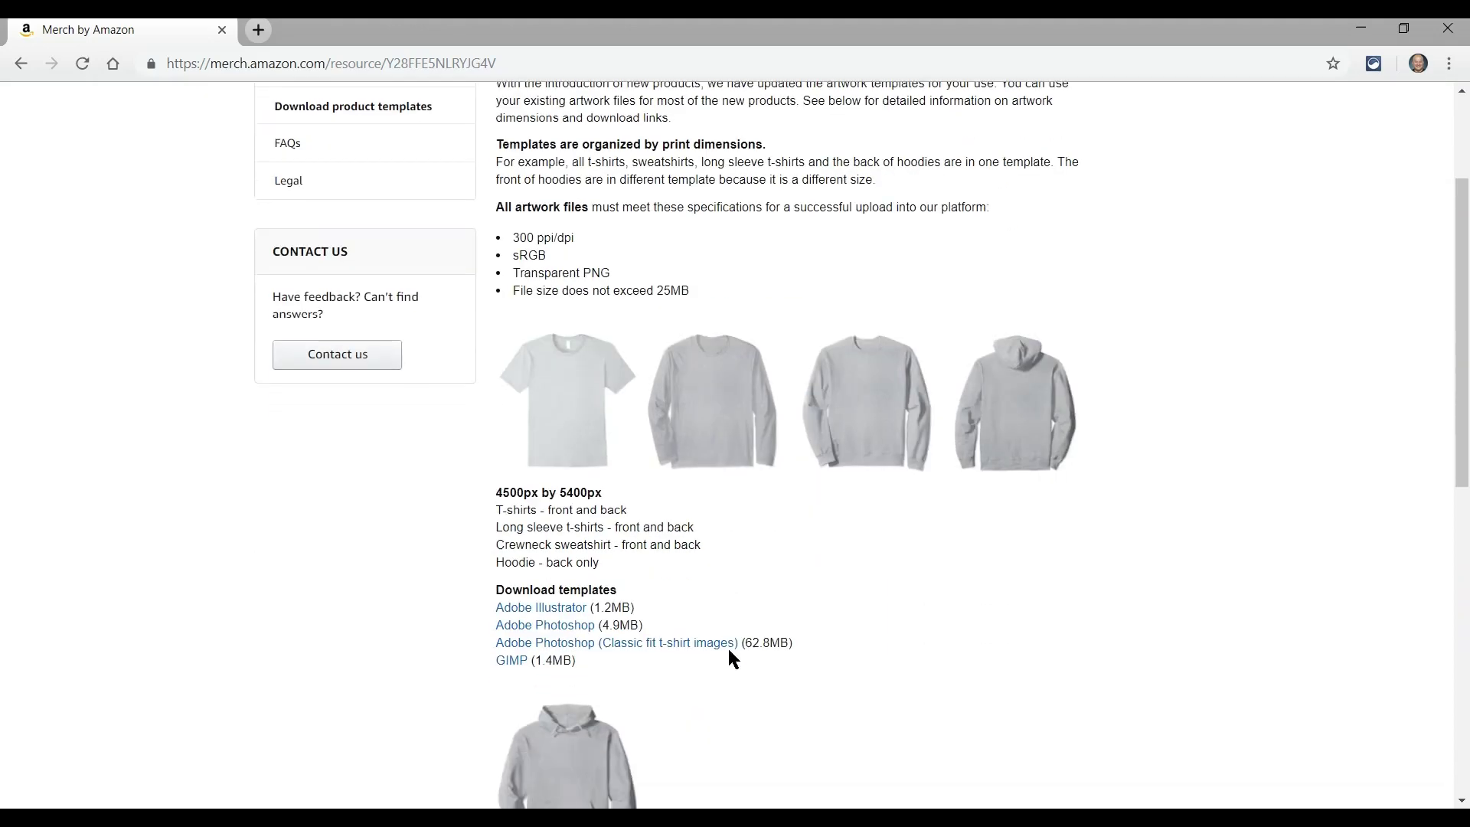
scroll(702, 568, down, 3)
scroll(695, 548, up, 2)
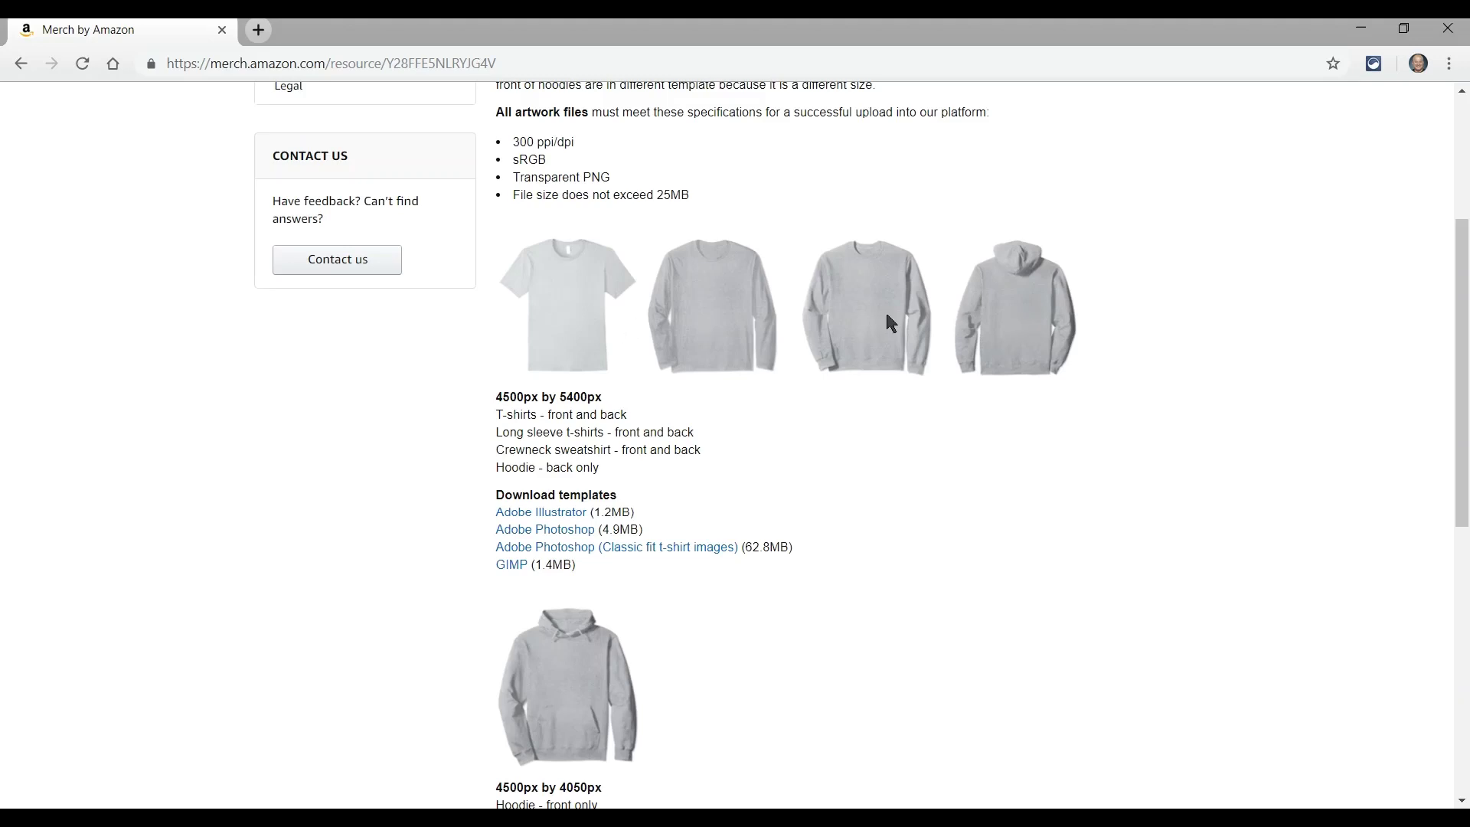
scroll(954, 394, down, 4)
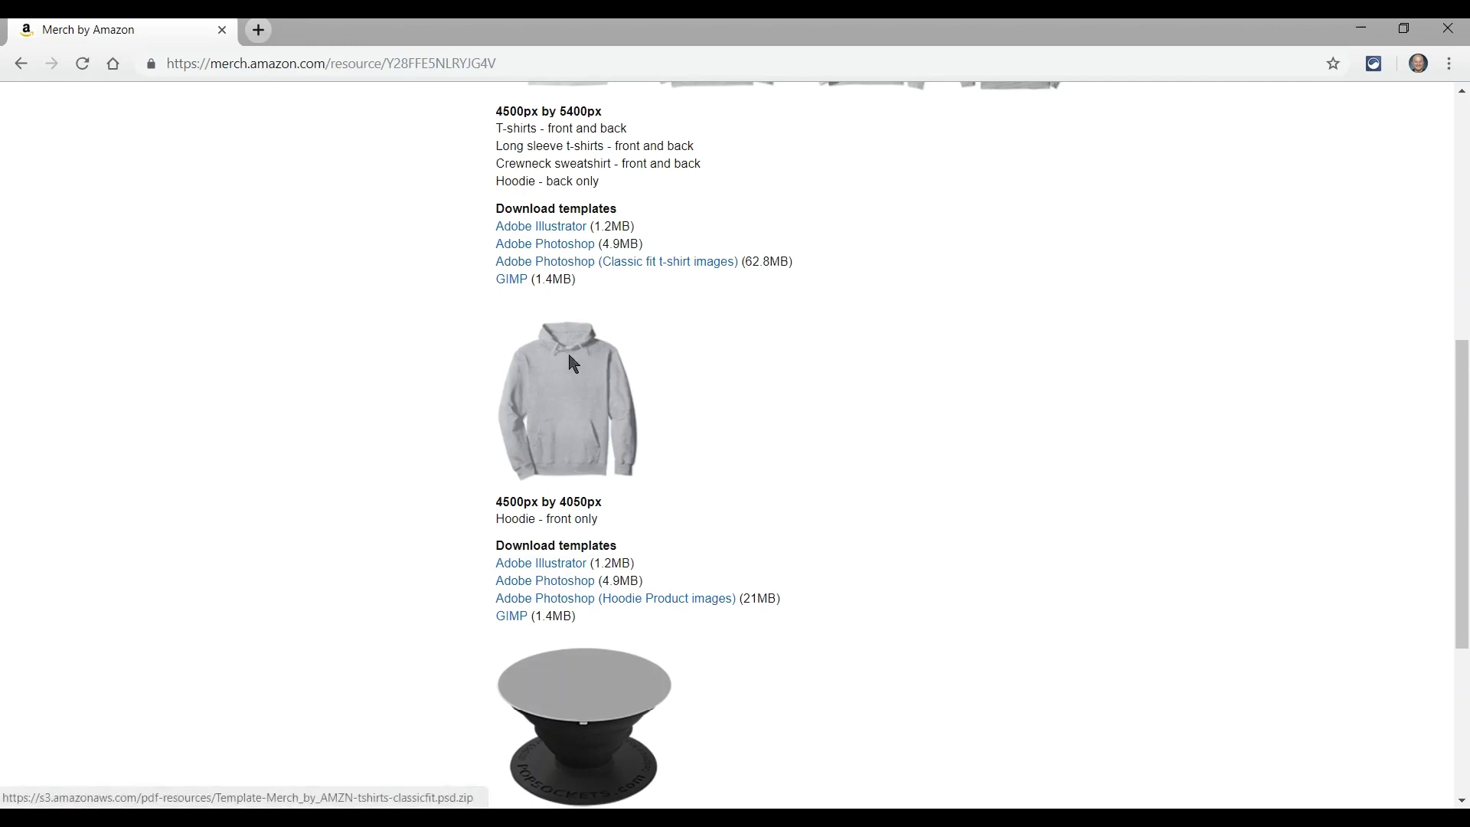
scroll(600, 498, down, 4)
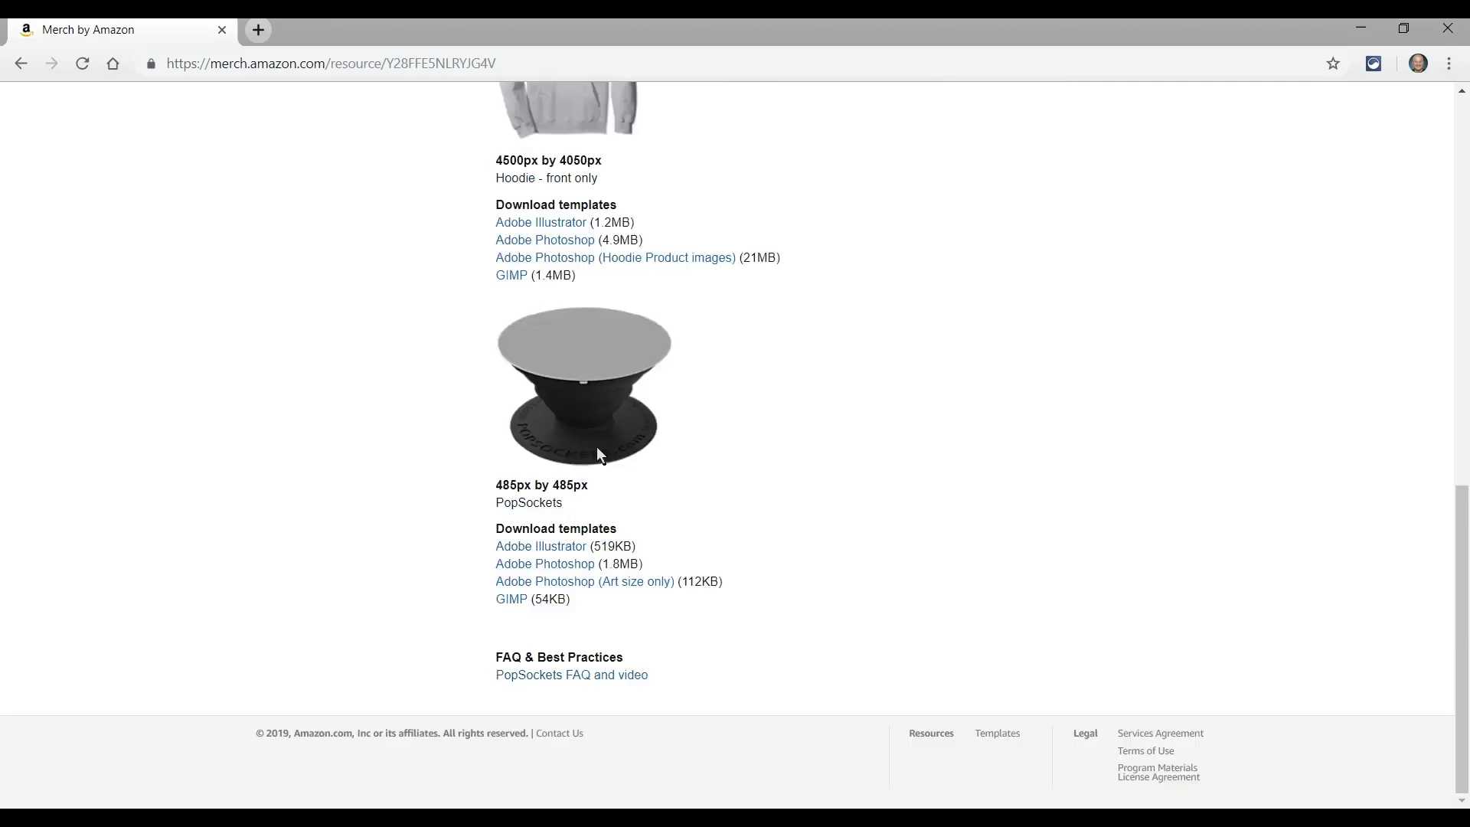
scroll(596, 447, up, 9)
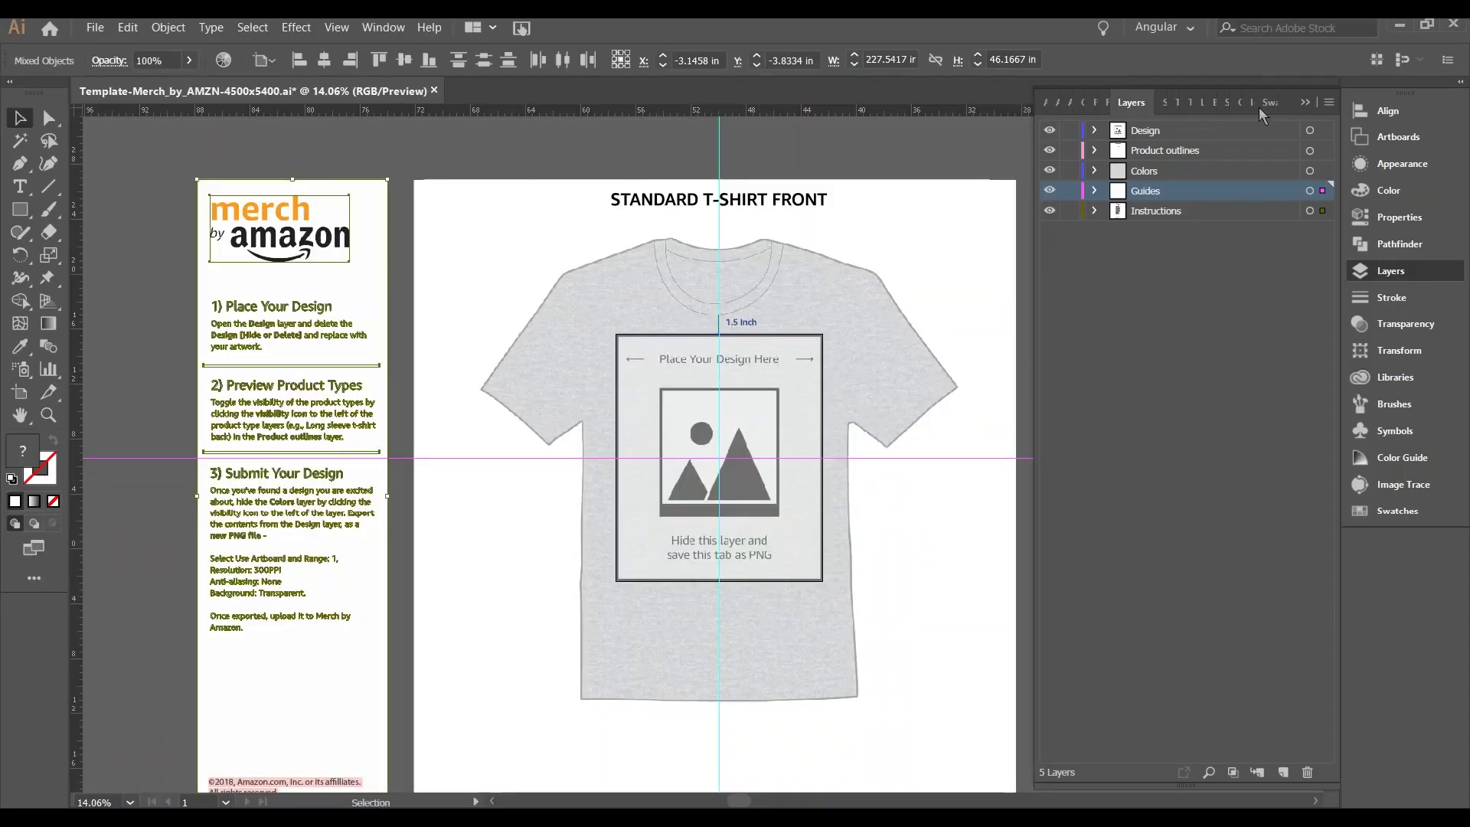
click(1305, 102)
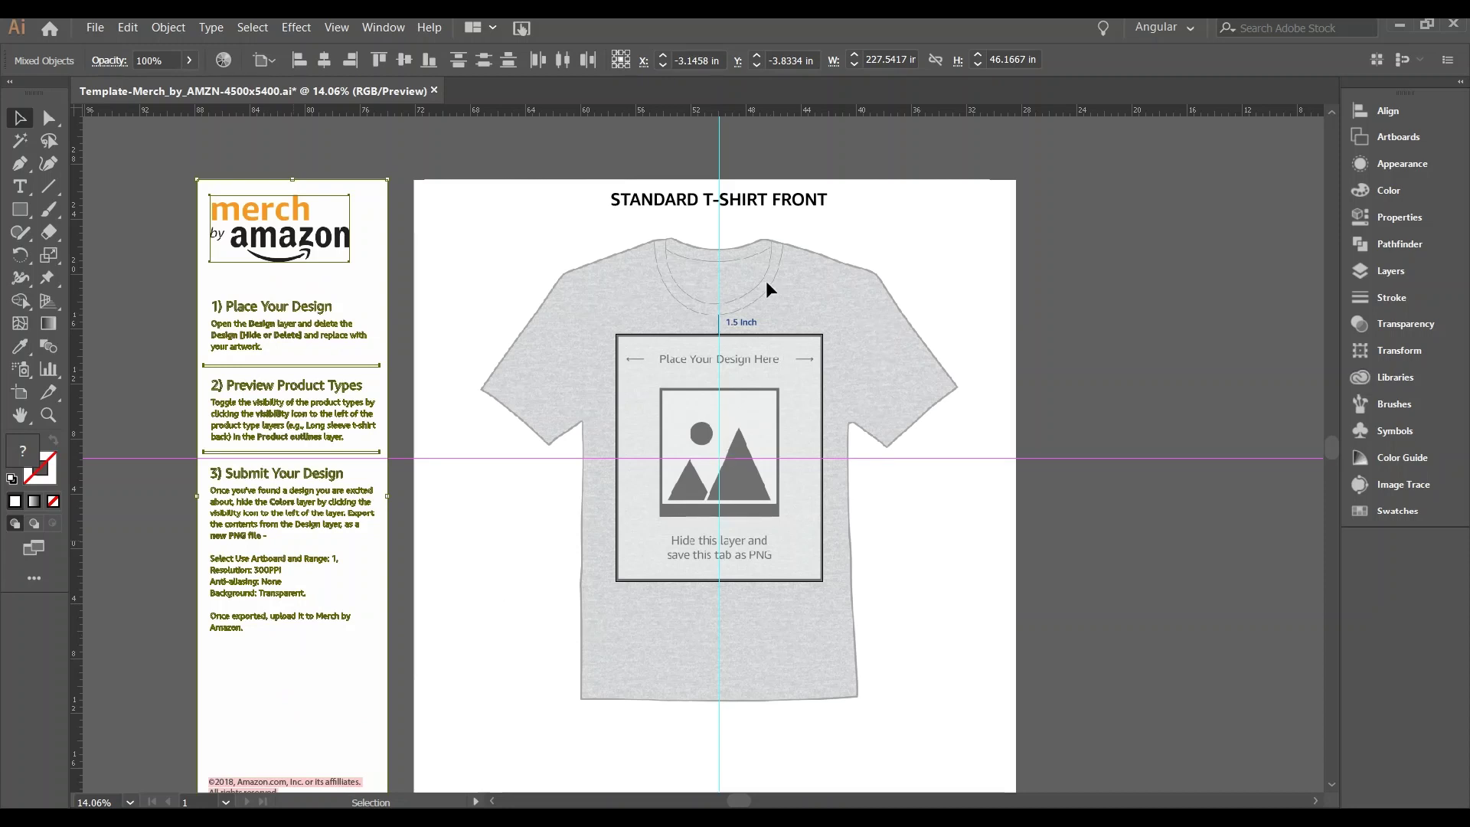
scroll(768, 290, down, 1)
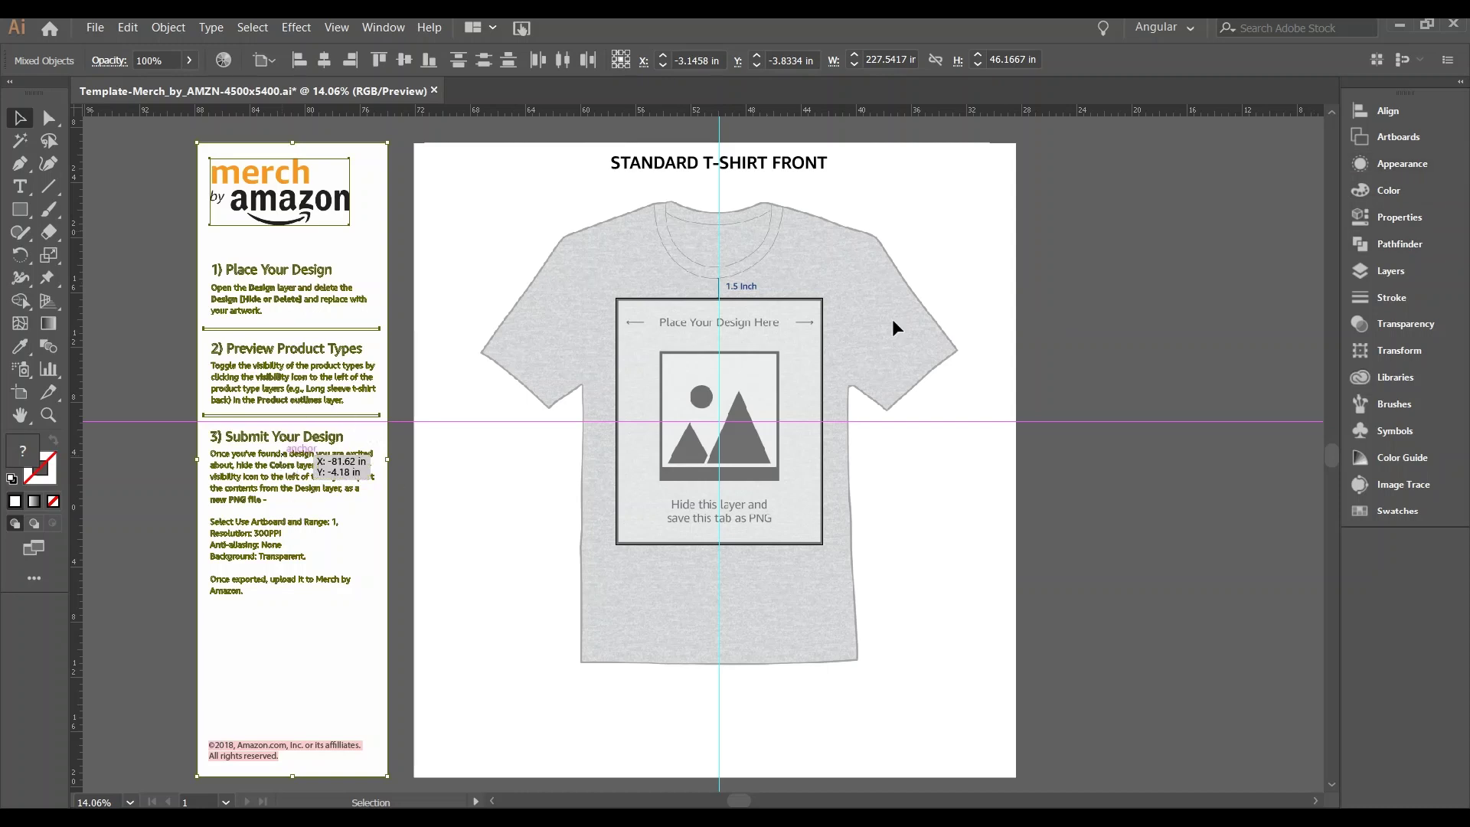
click(1404, 277)
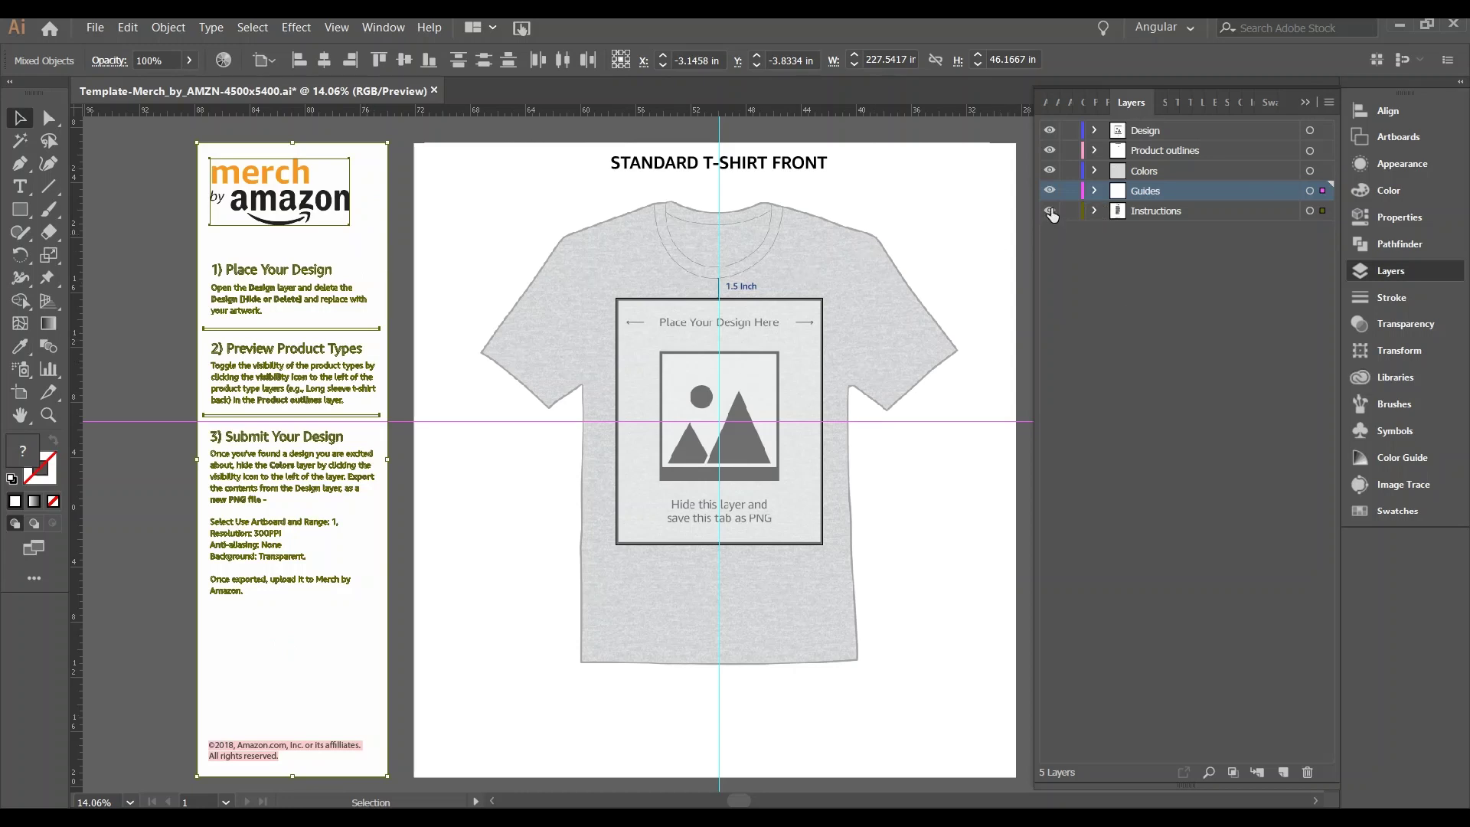
Step: Check the Instructions and placeholder visibility, expand Design, and make the Design layer active
click(1050, 212)
click(1050, 211)
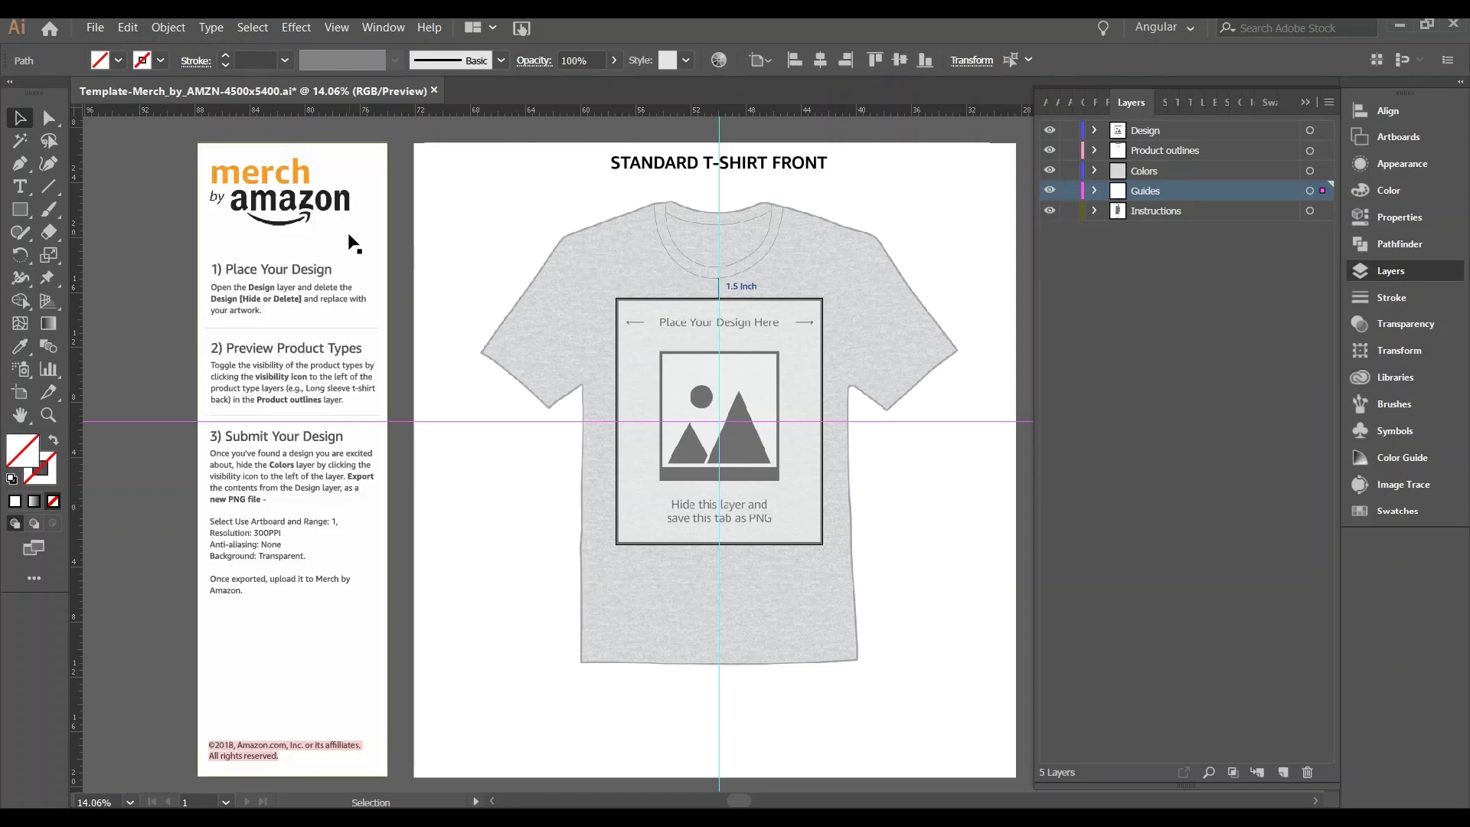
click(1095, 131)
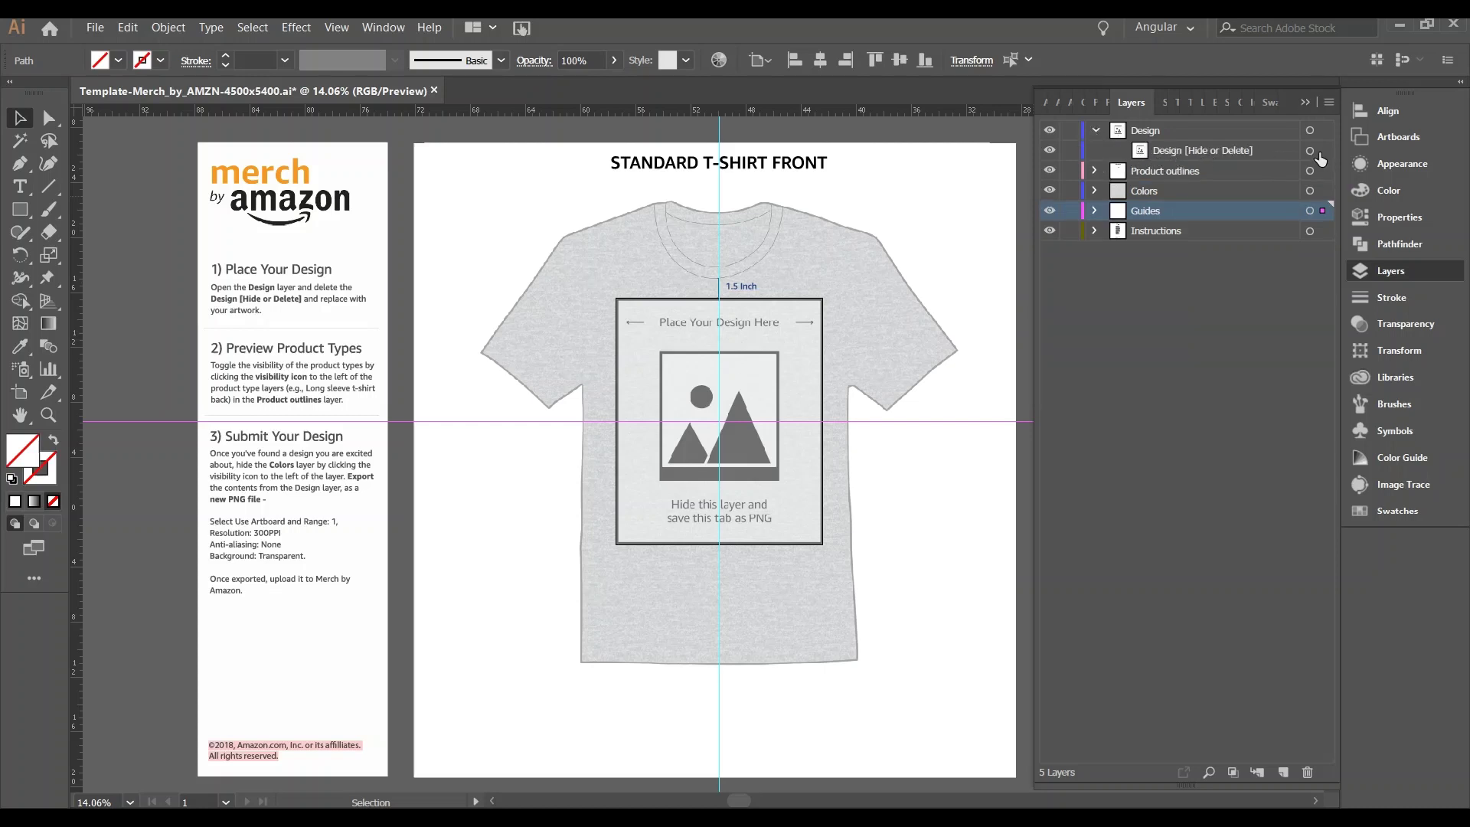
click(1266, 157)
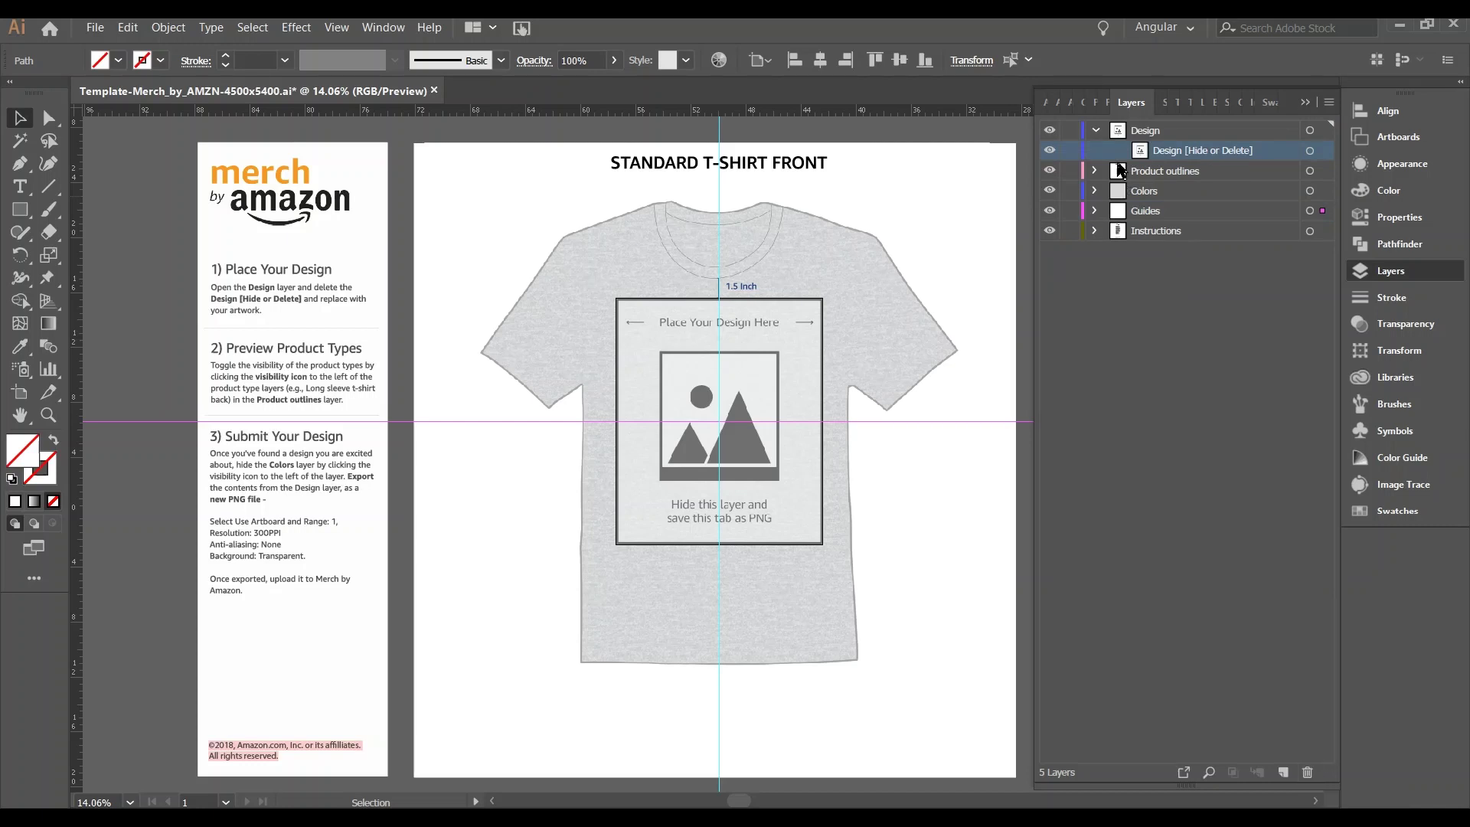
click(1050, 150)
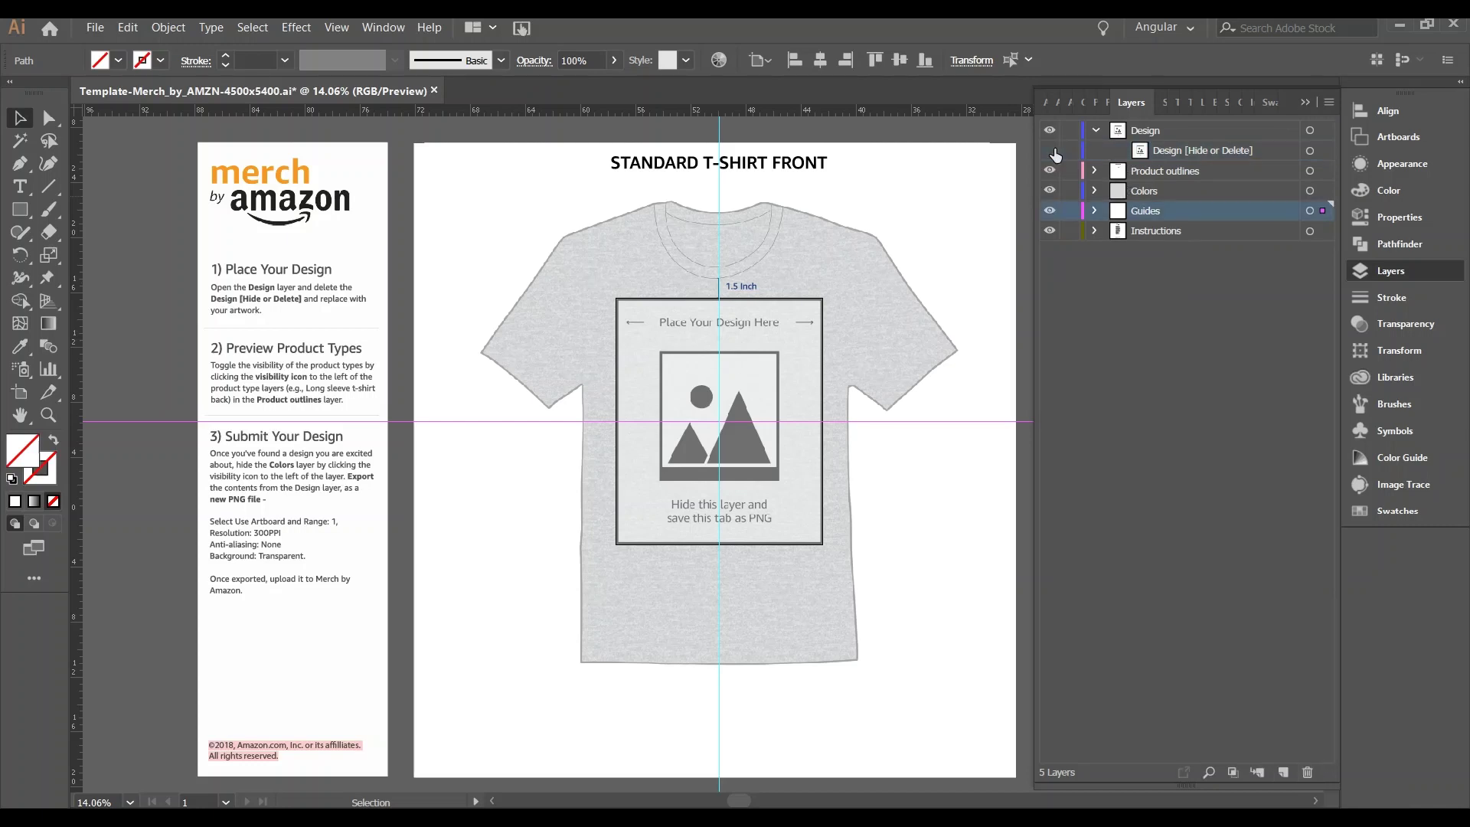
click(1050, 151)
click(1173, 131)
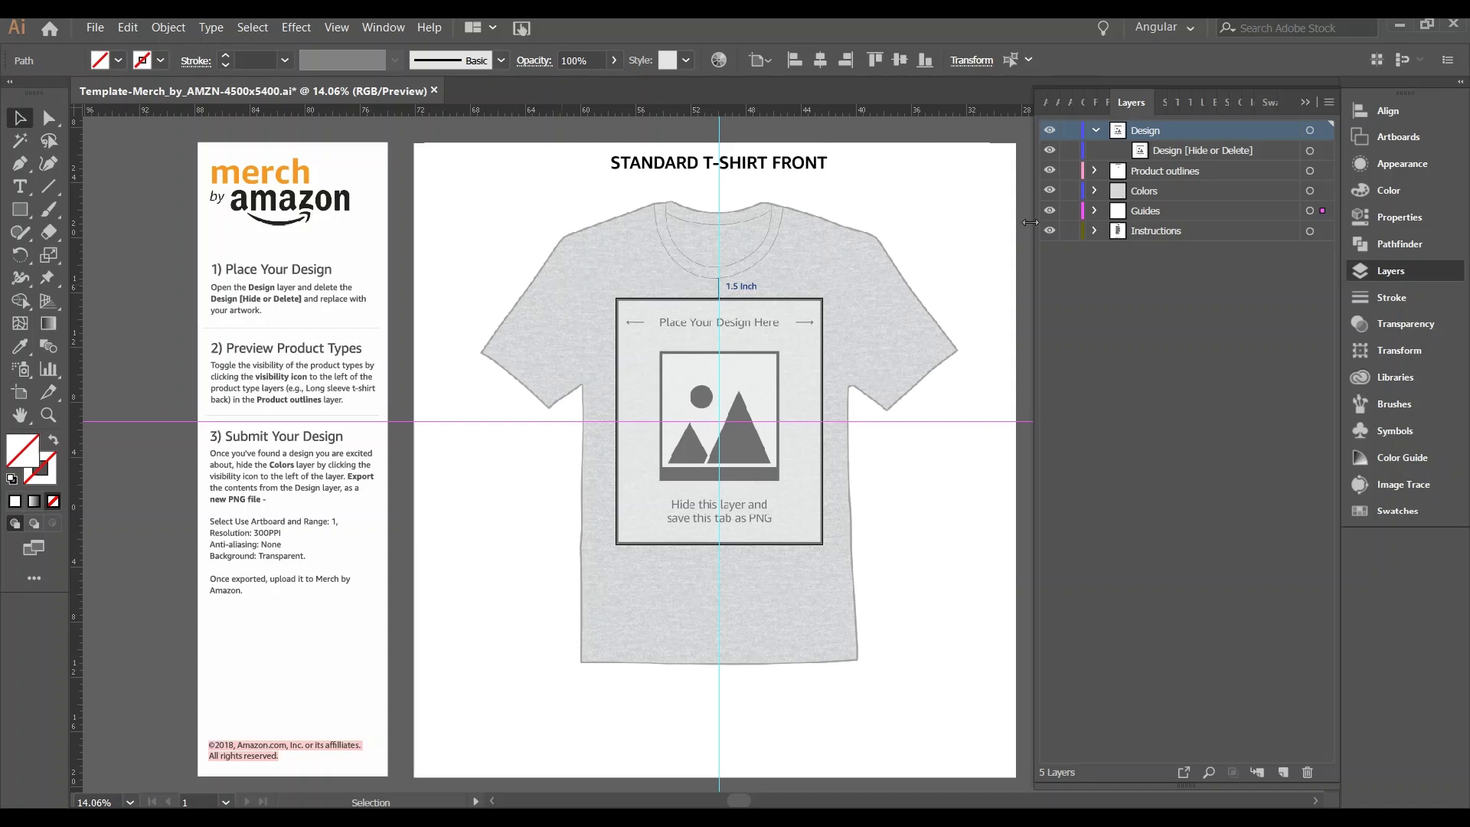
Step: Hide the Design [Hide or Delete] placeholder art and make the Design layer active
click(1050, 151)
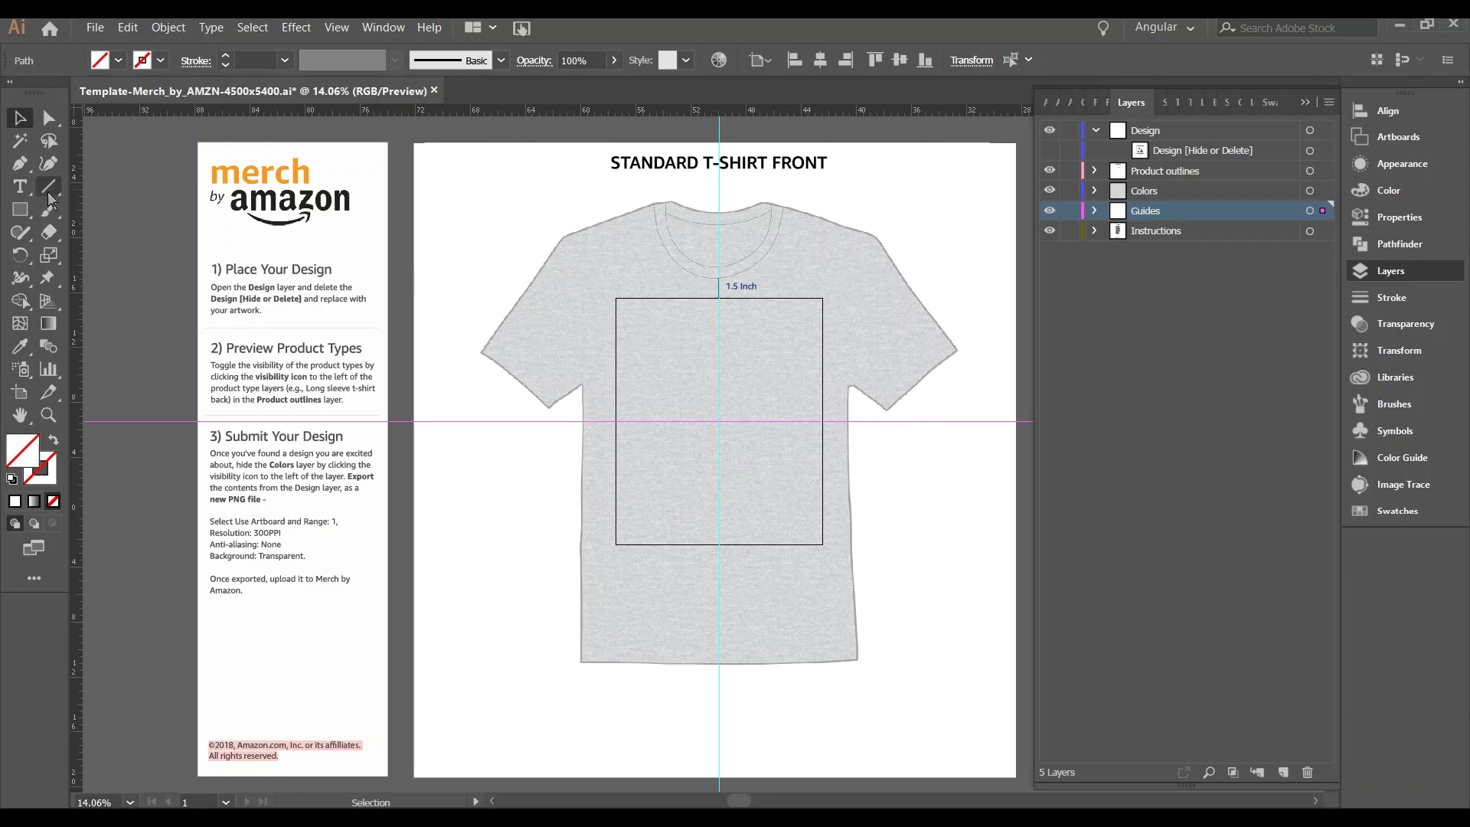
click(23, 192)
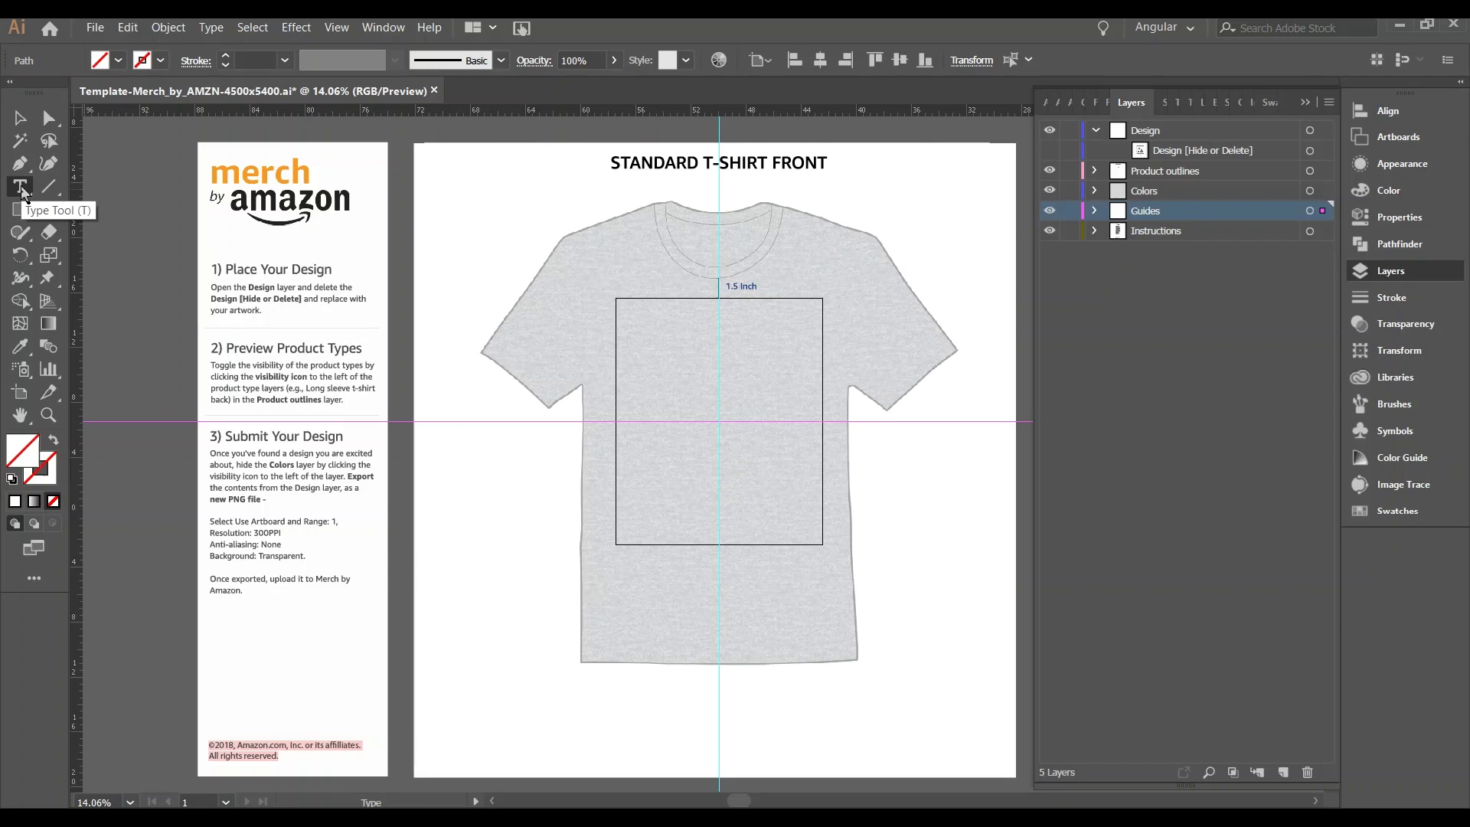
click(95, 28)
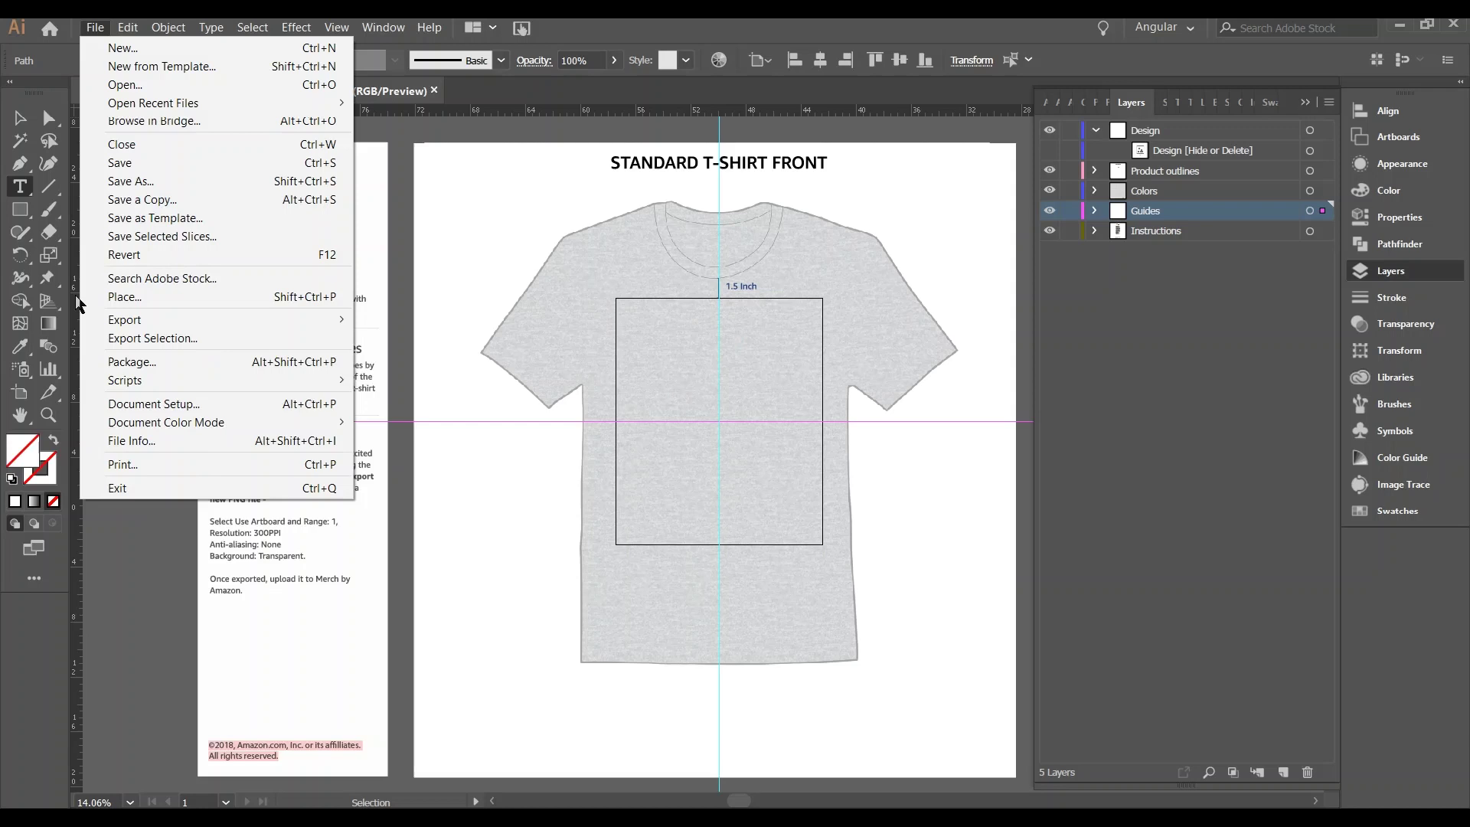
click(21, 188)
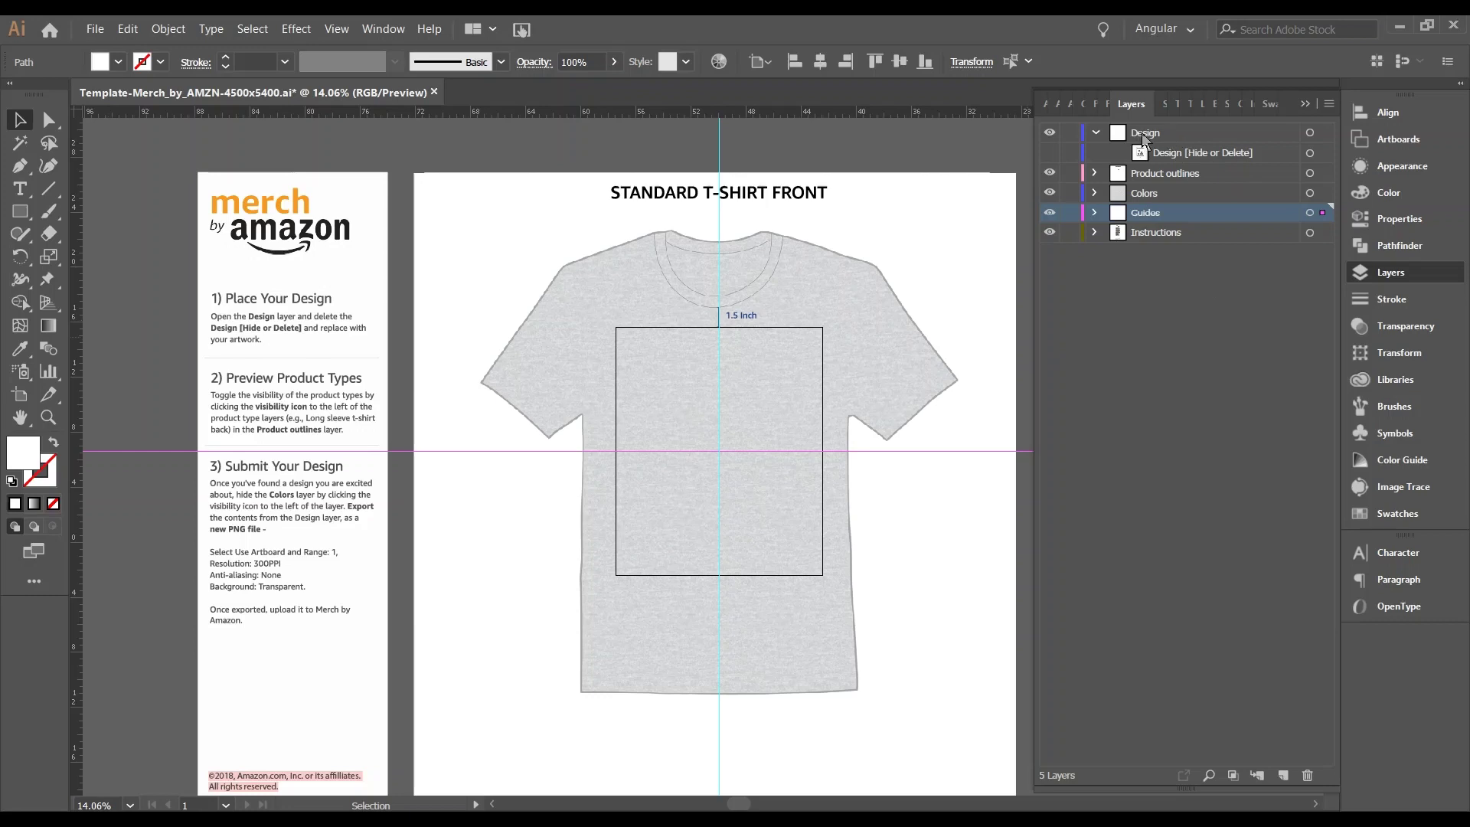
click(1145, 138)
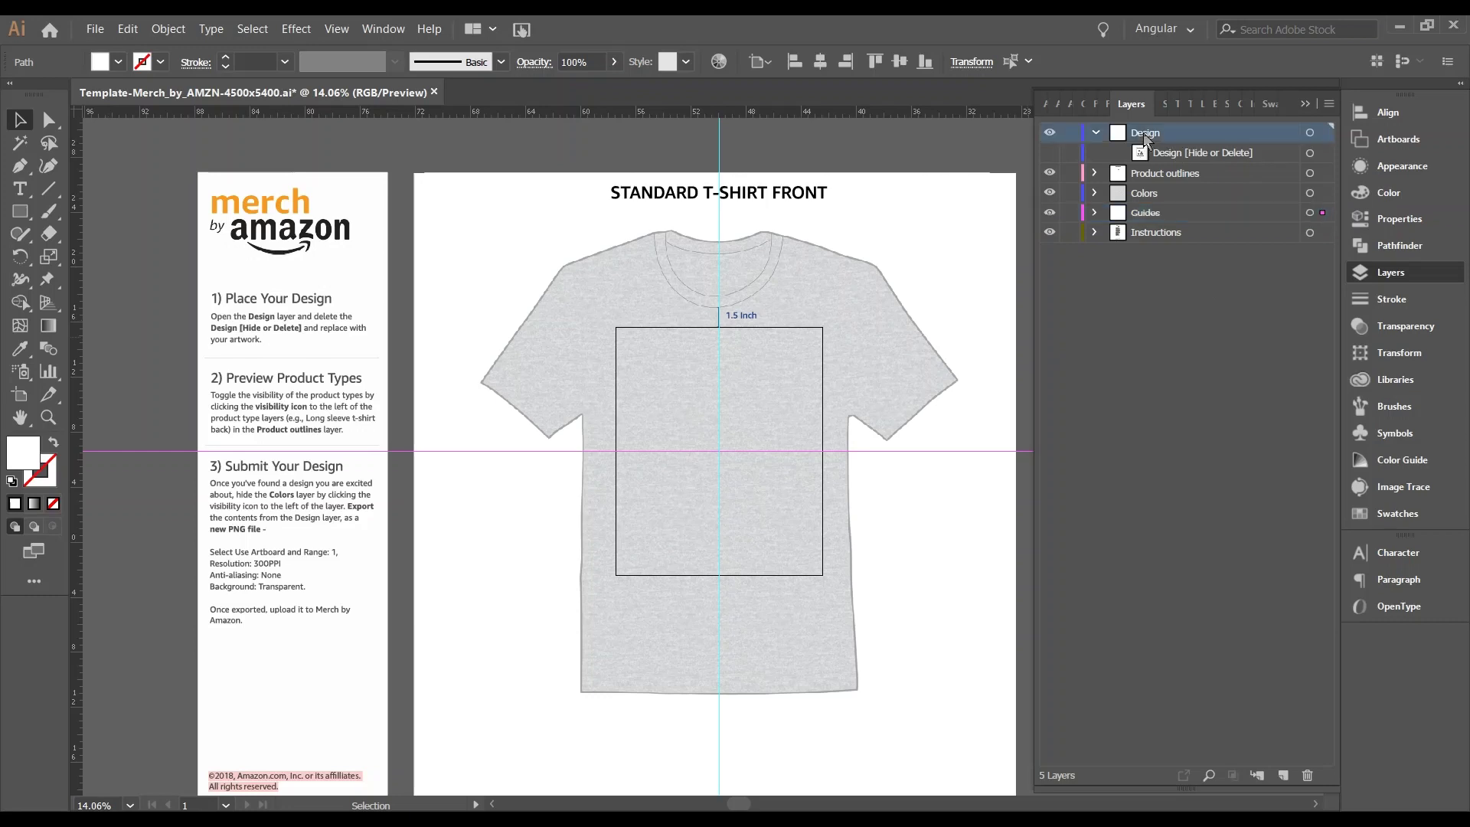
click(1050, 152)
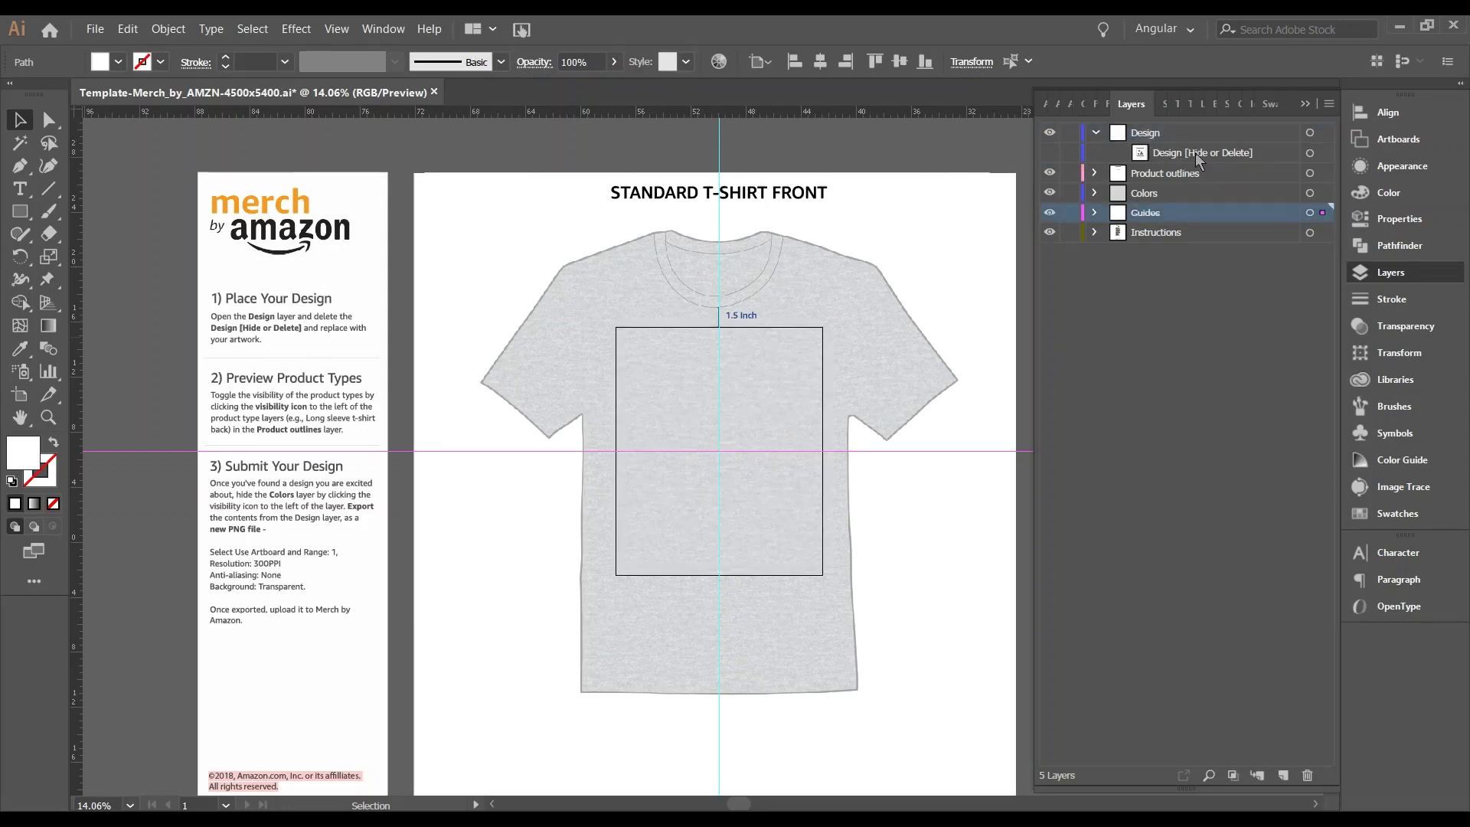
click(1165, 133)
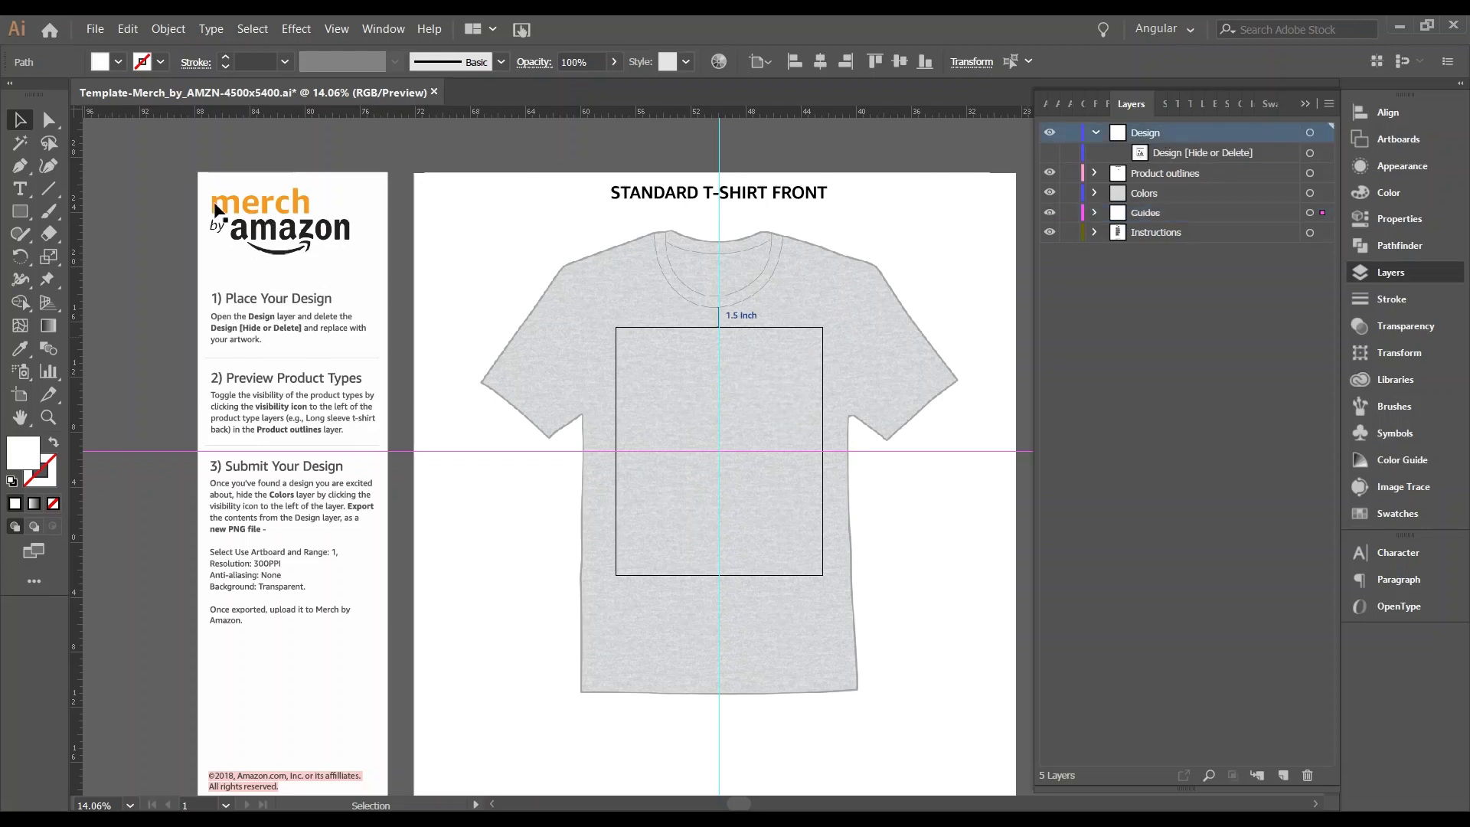
Step: Place a LOREM IPSUM text line in the print area using the Heavitas font
click(23, 197)
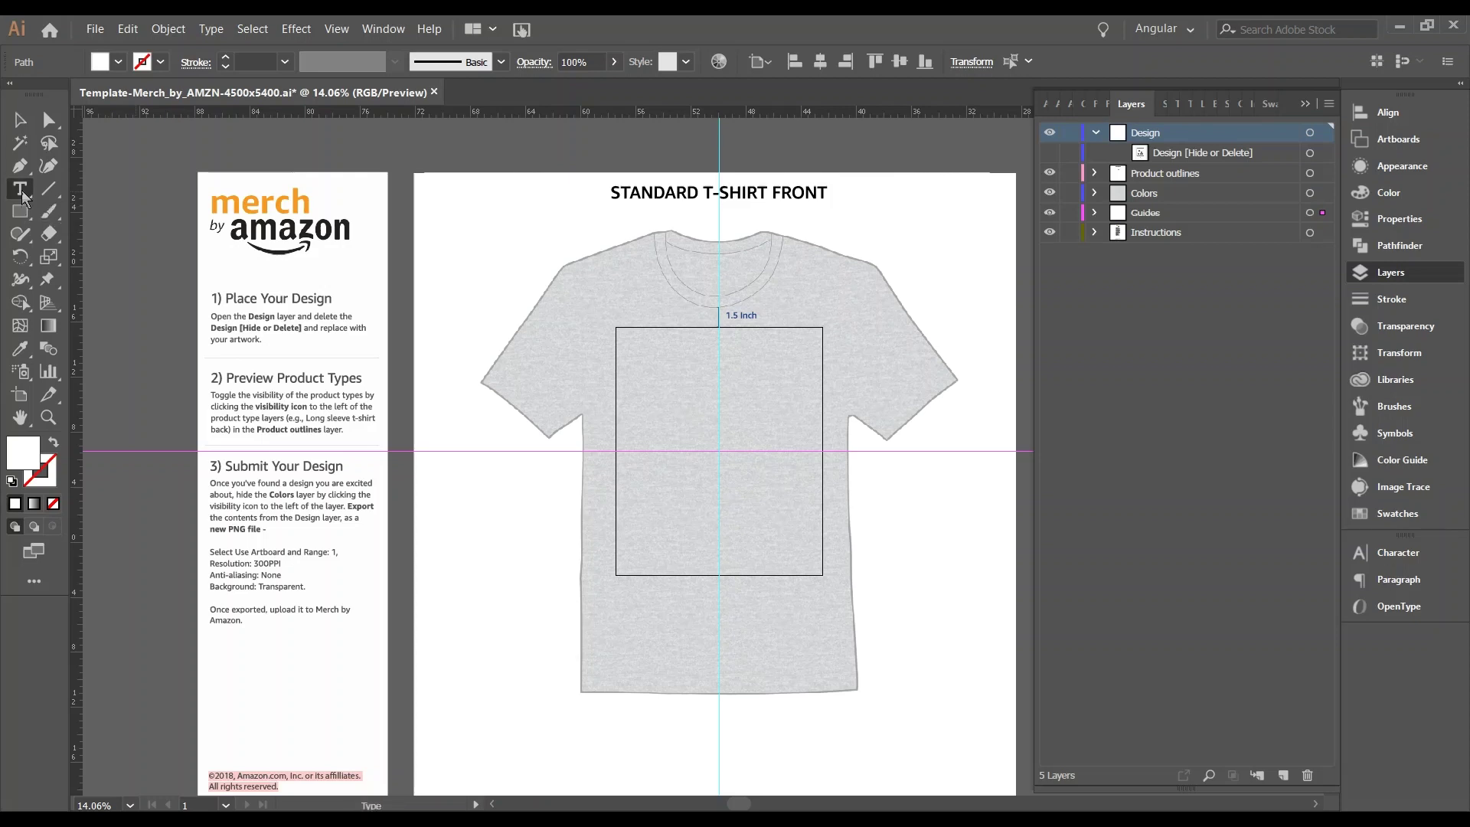
click(639, 370)
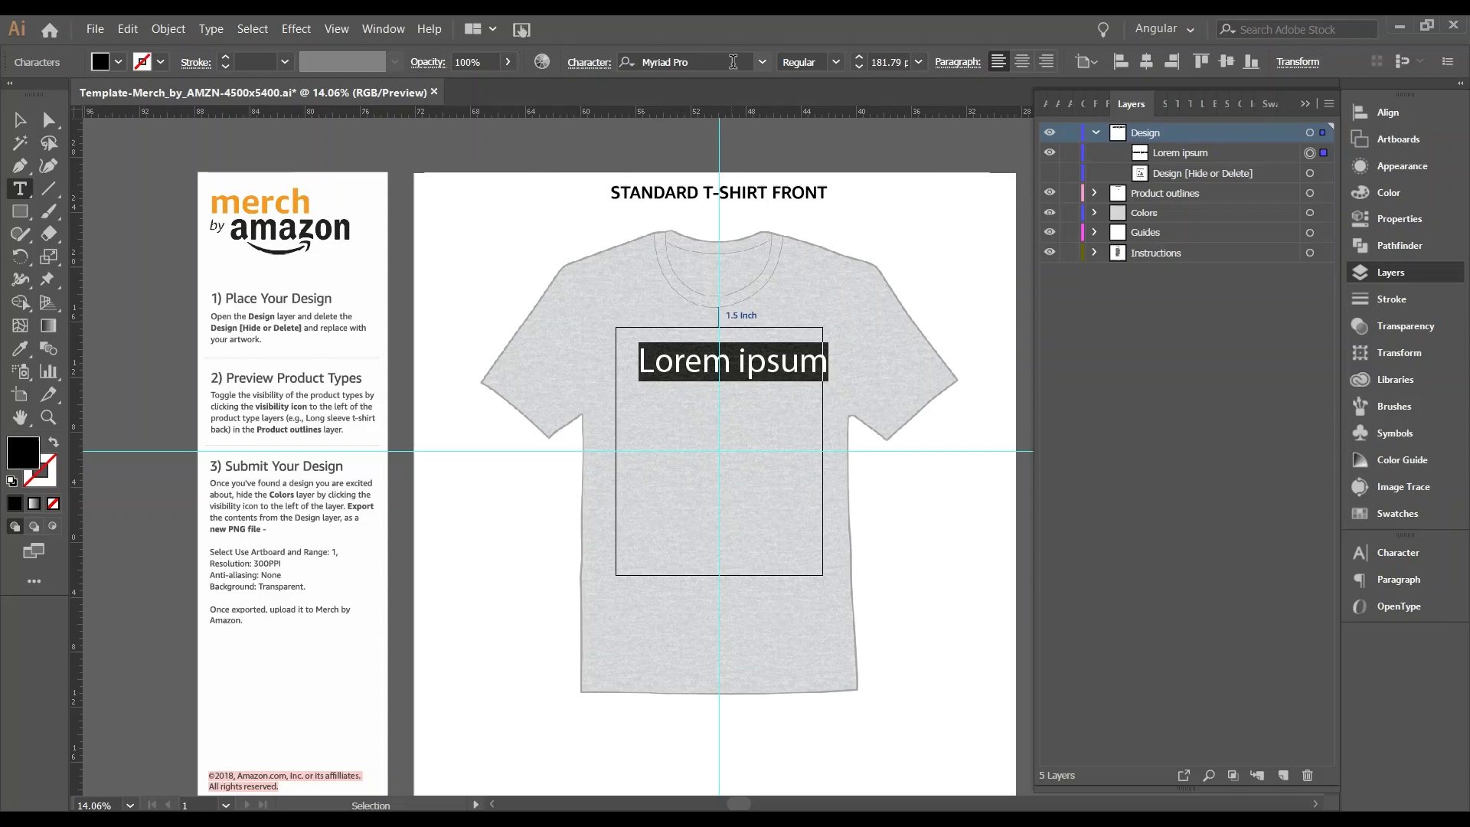
click(763, 63)
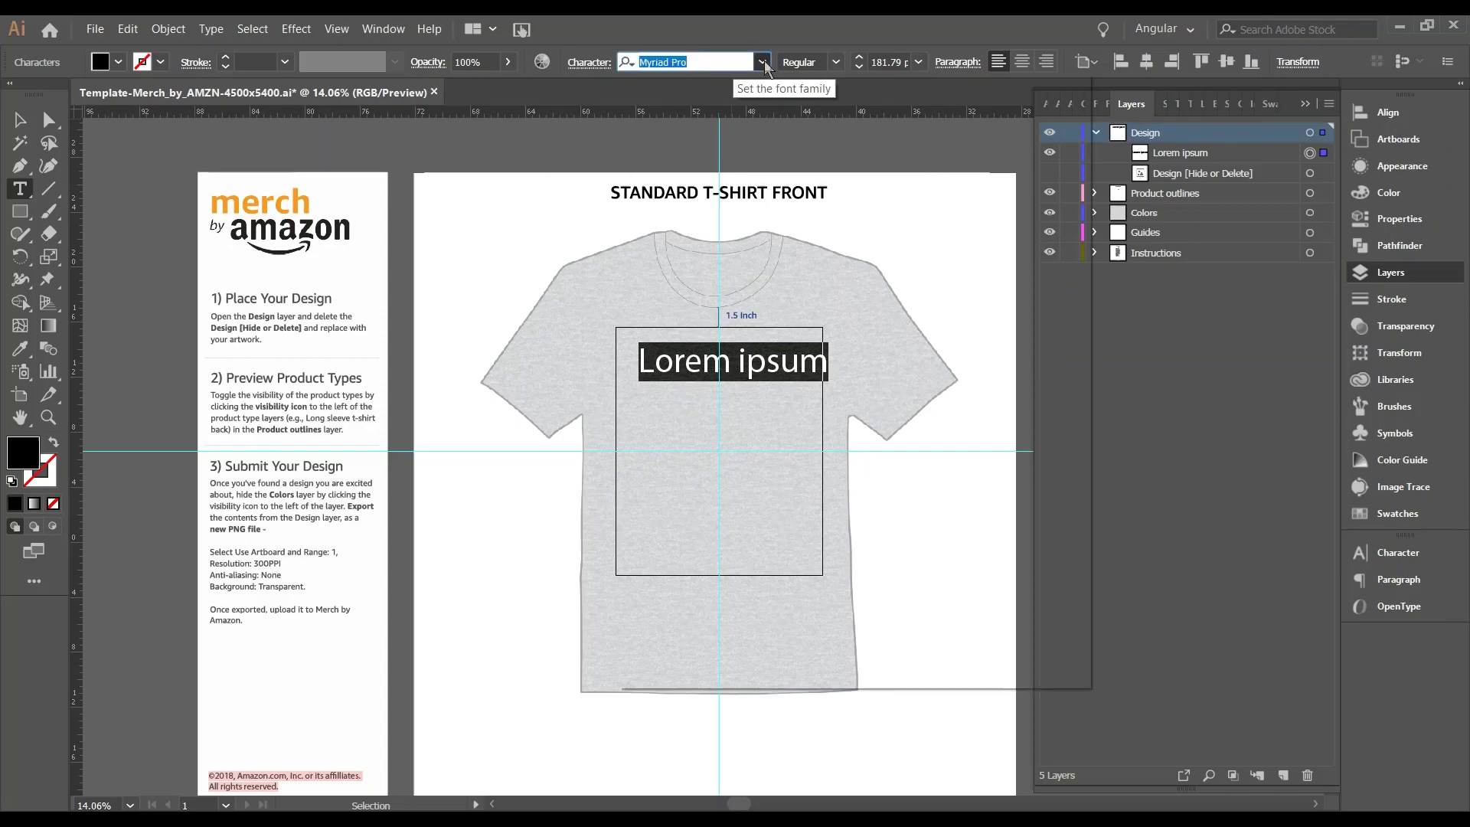
click(682, 163)
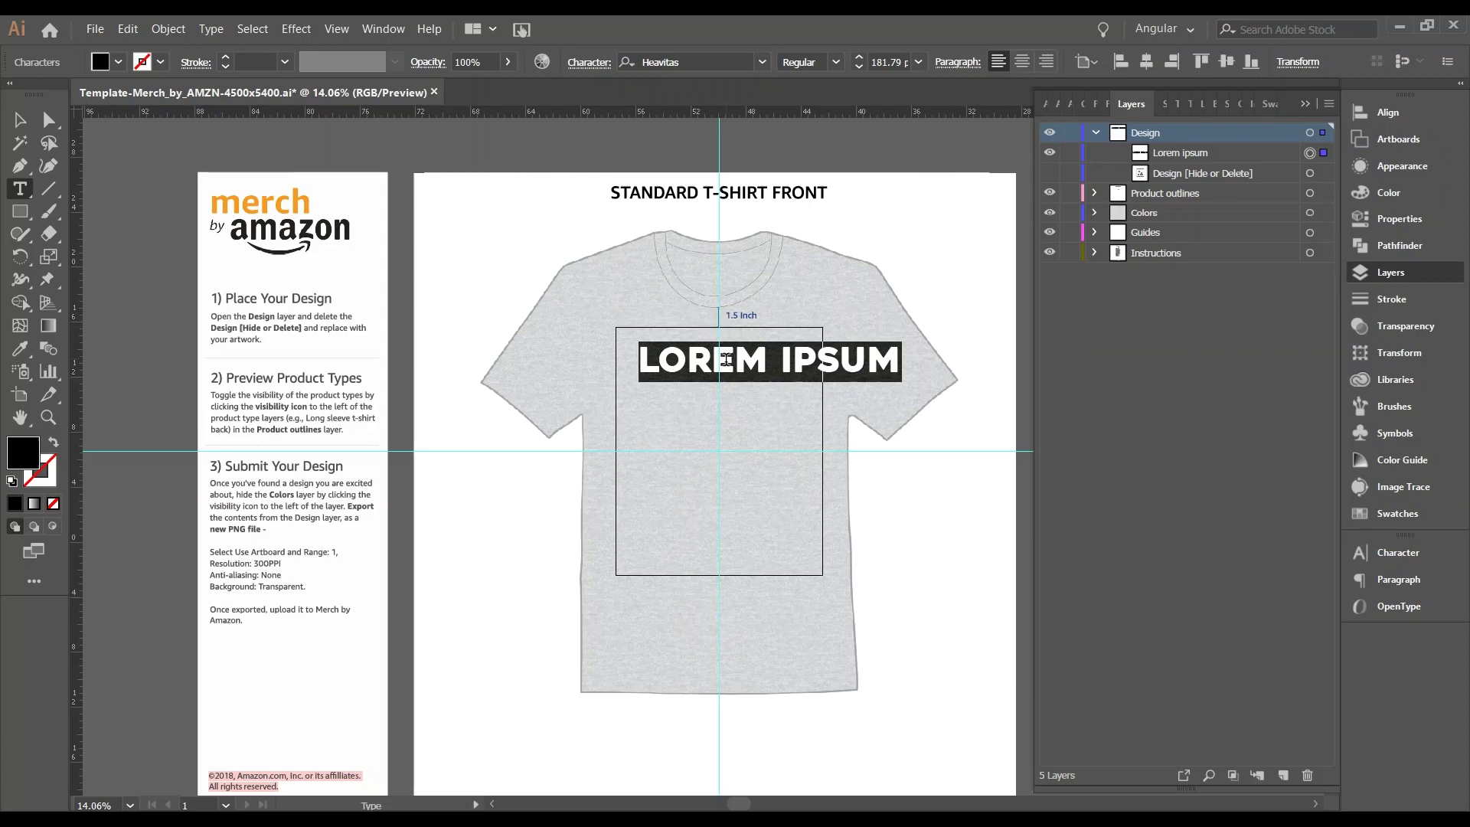
Step: Set the text fill to white and finish editing with the text object selected
click(119, 63)
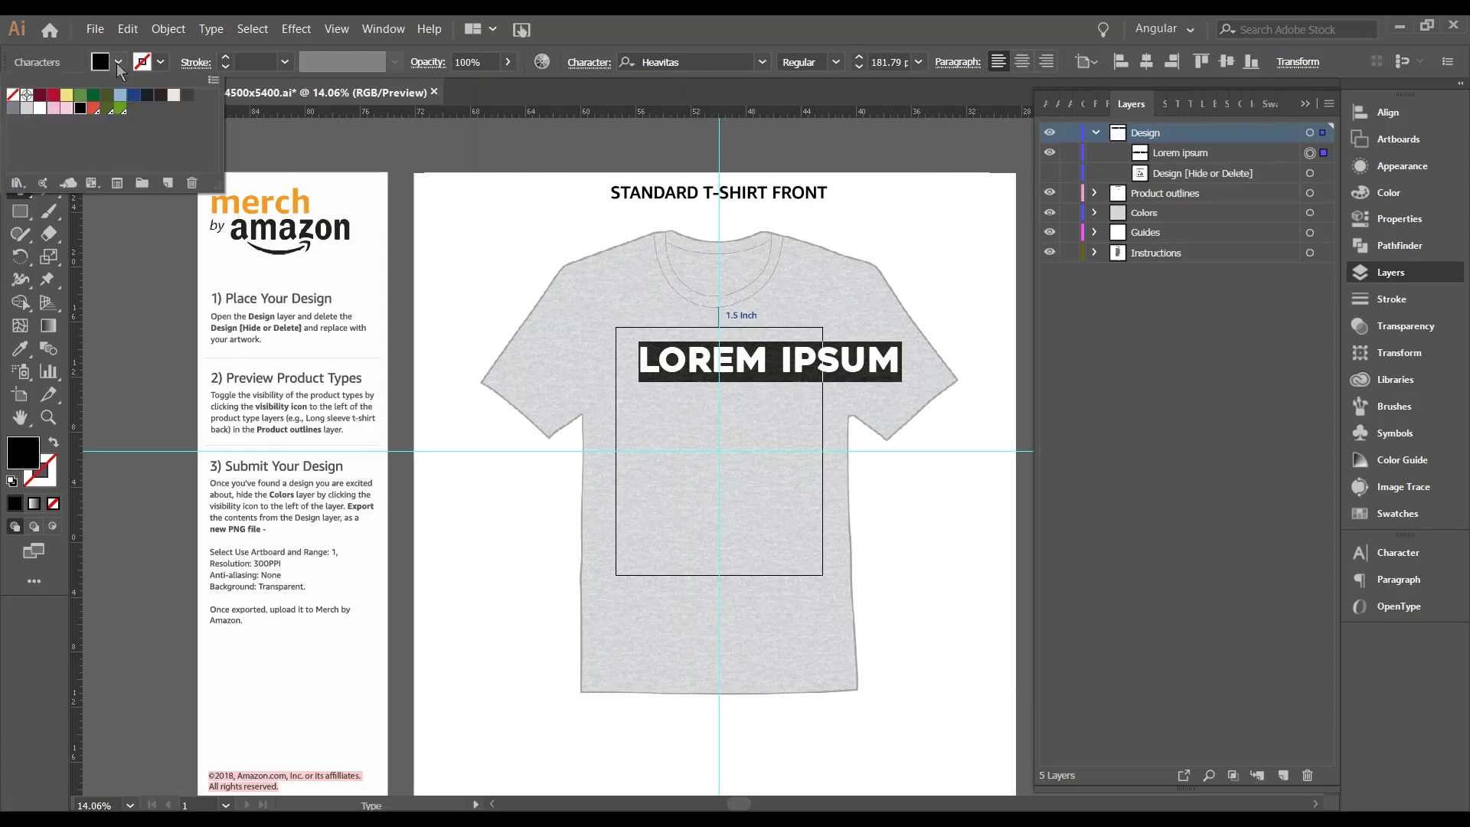
click(39, 109)
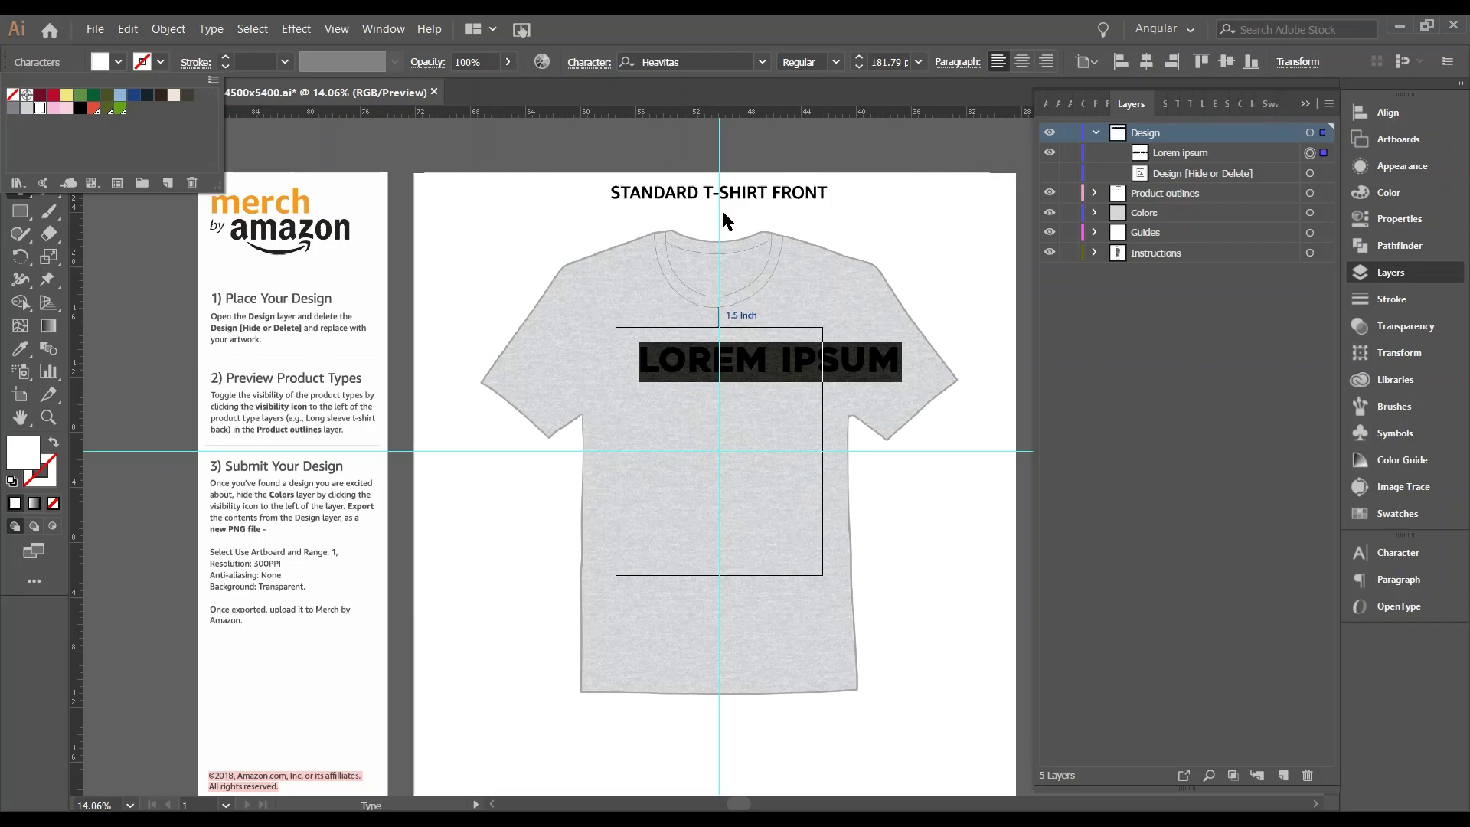
key(Escape)
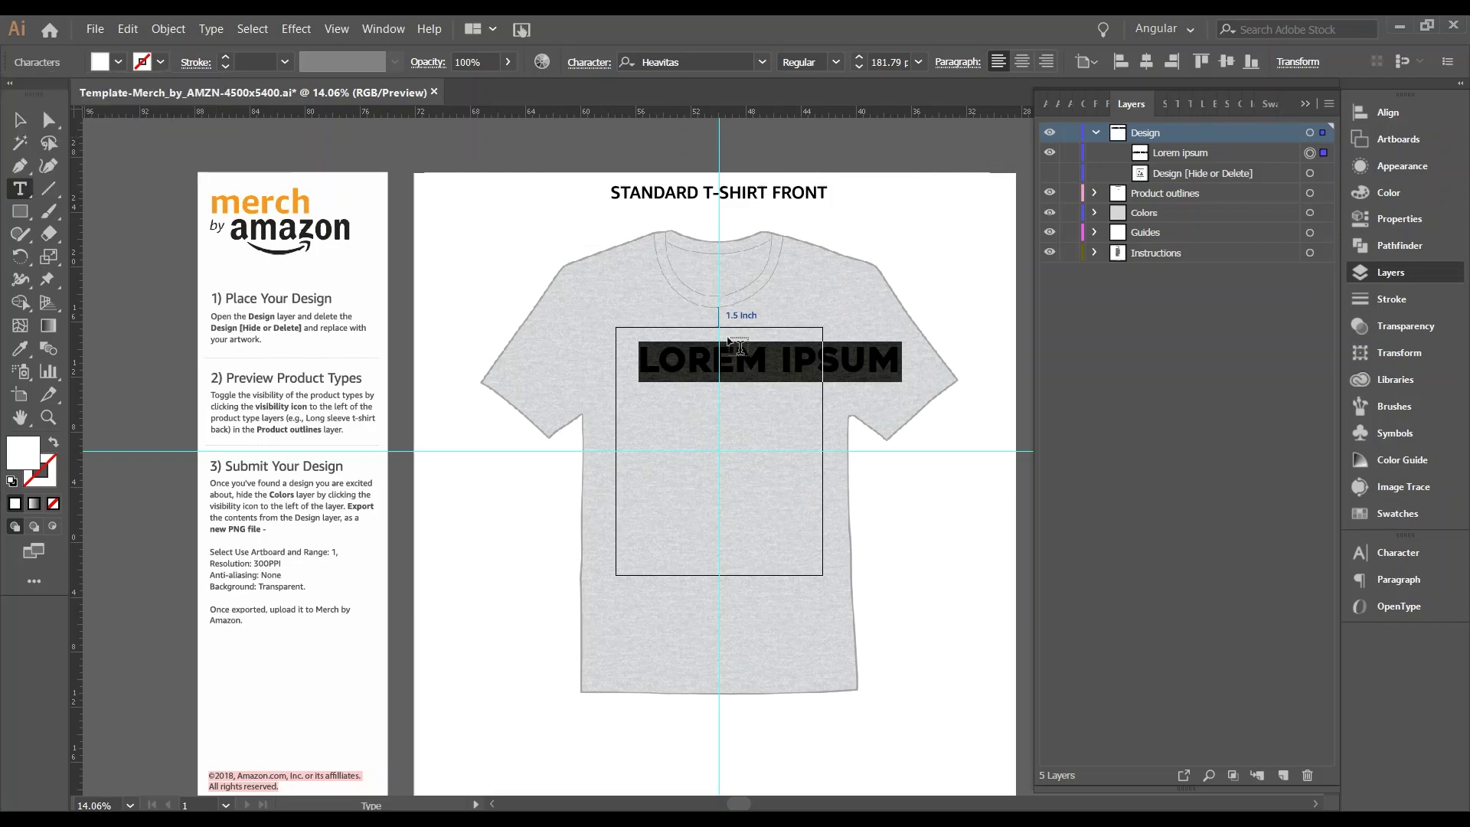
key(Escape)
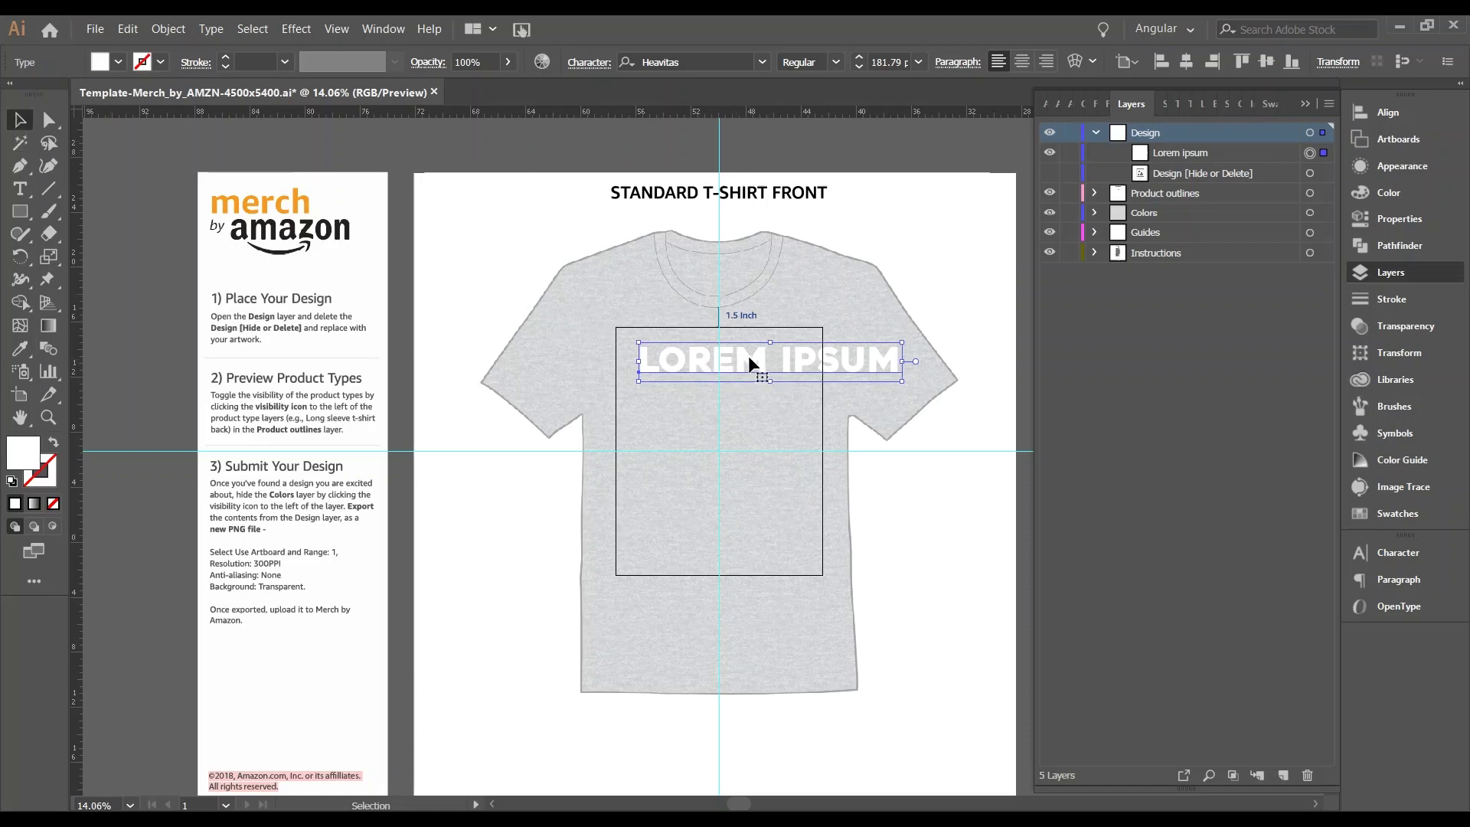
Step: Re-centre and shrink the placeholder text, then replace LOREM IPSUM with 'i love'
drag(749, 358, 714, 356)
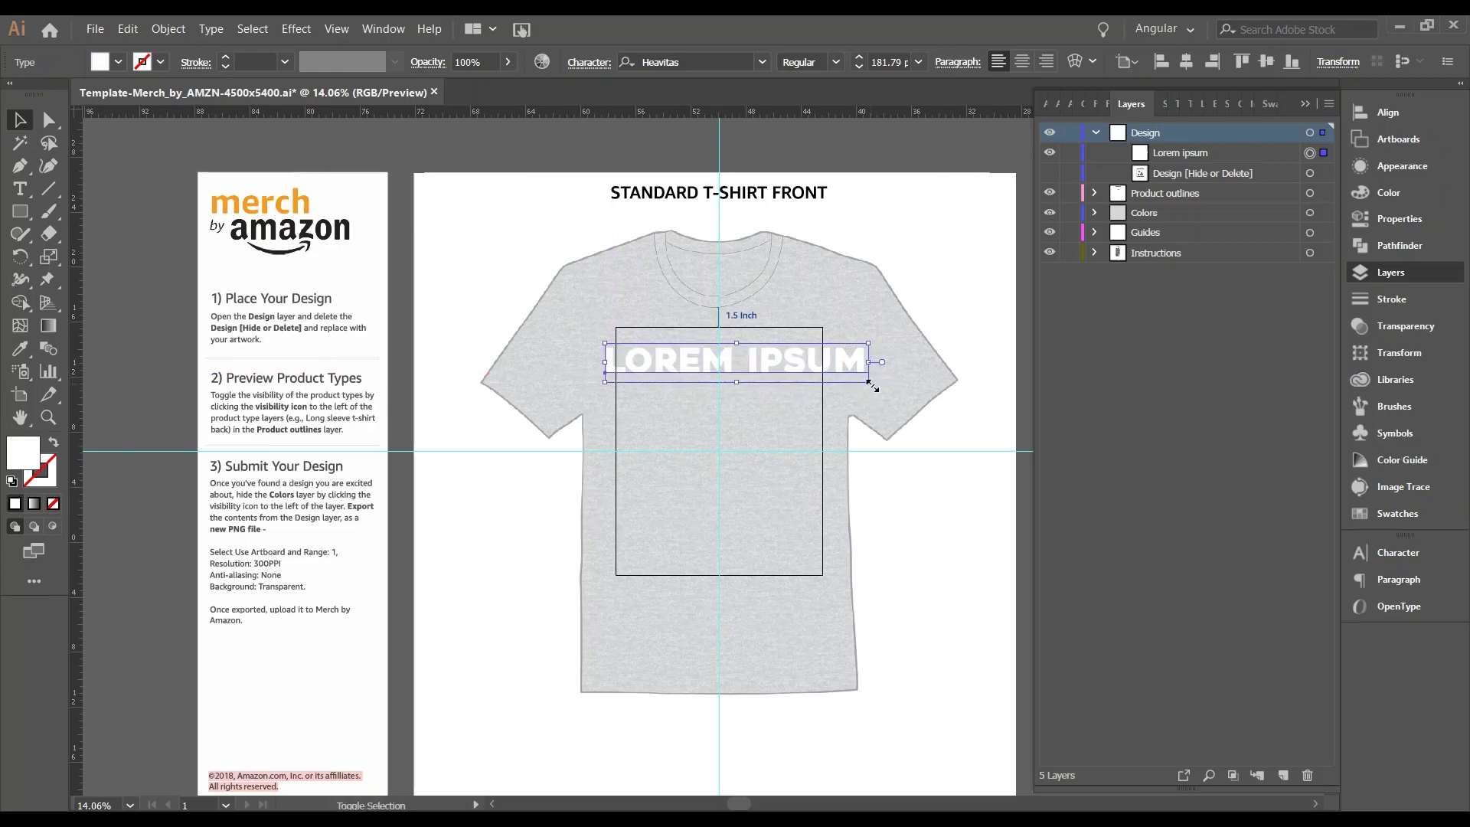
drag(868, 382, 816, 372)
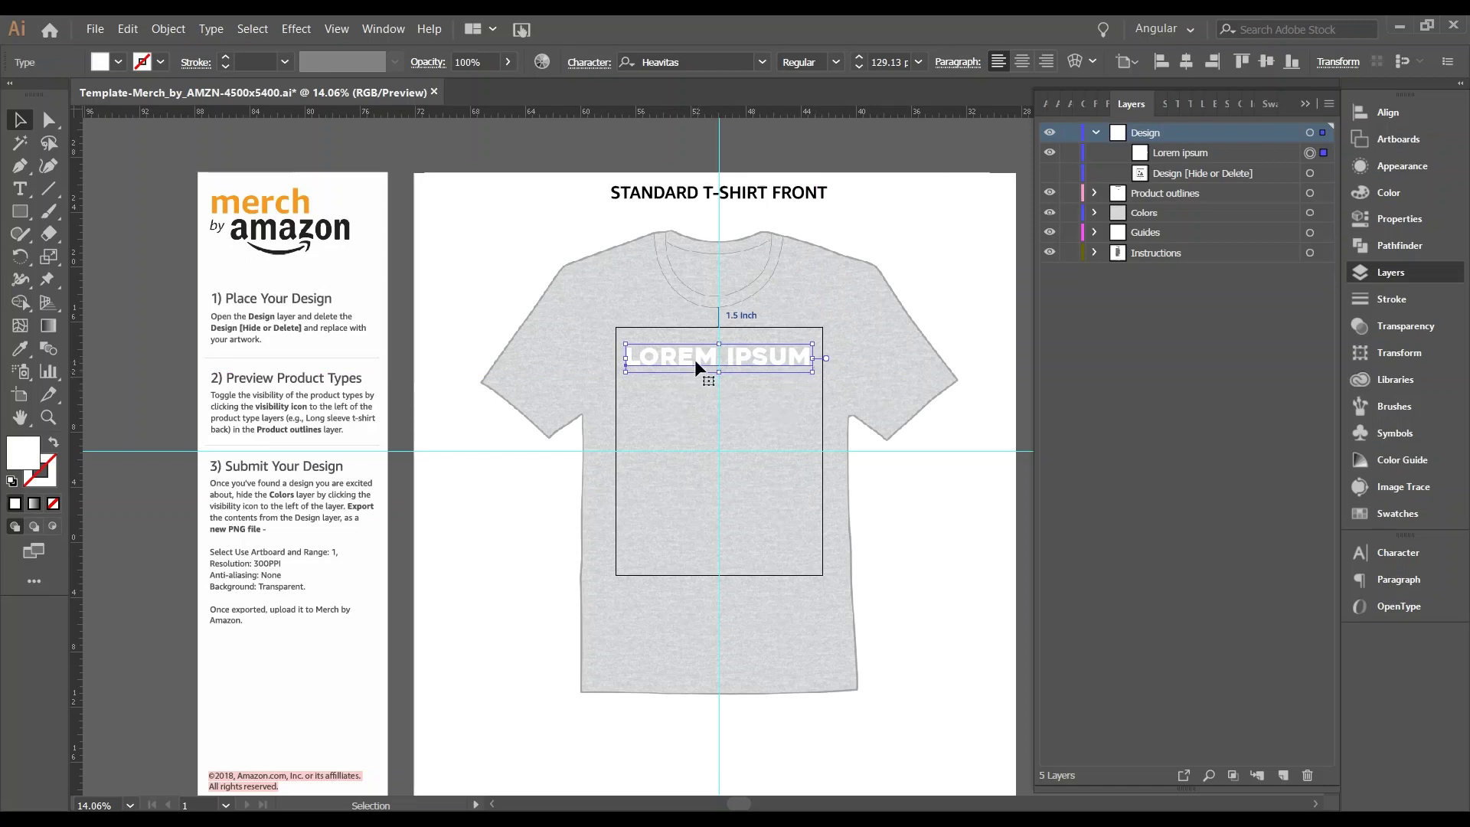
click(20, 188)
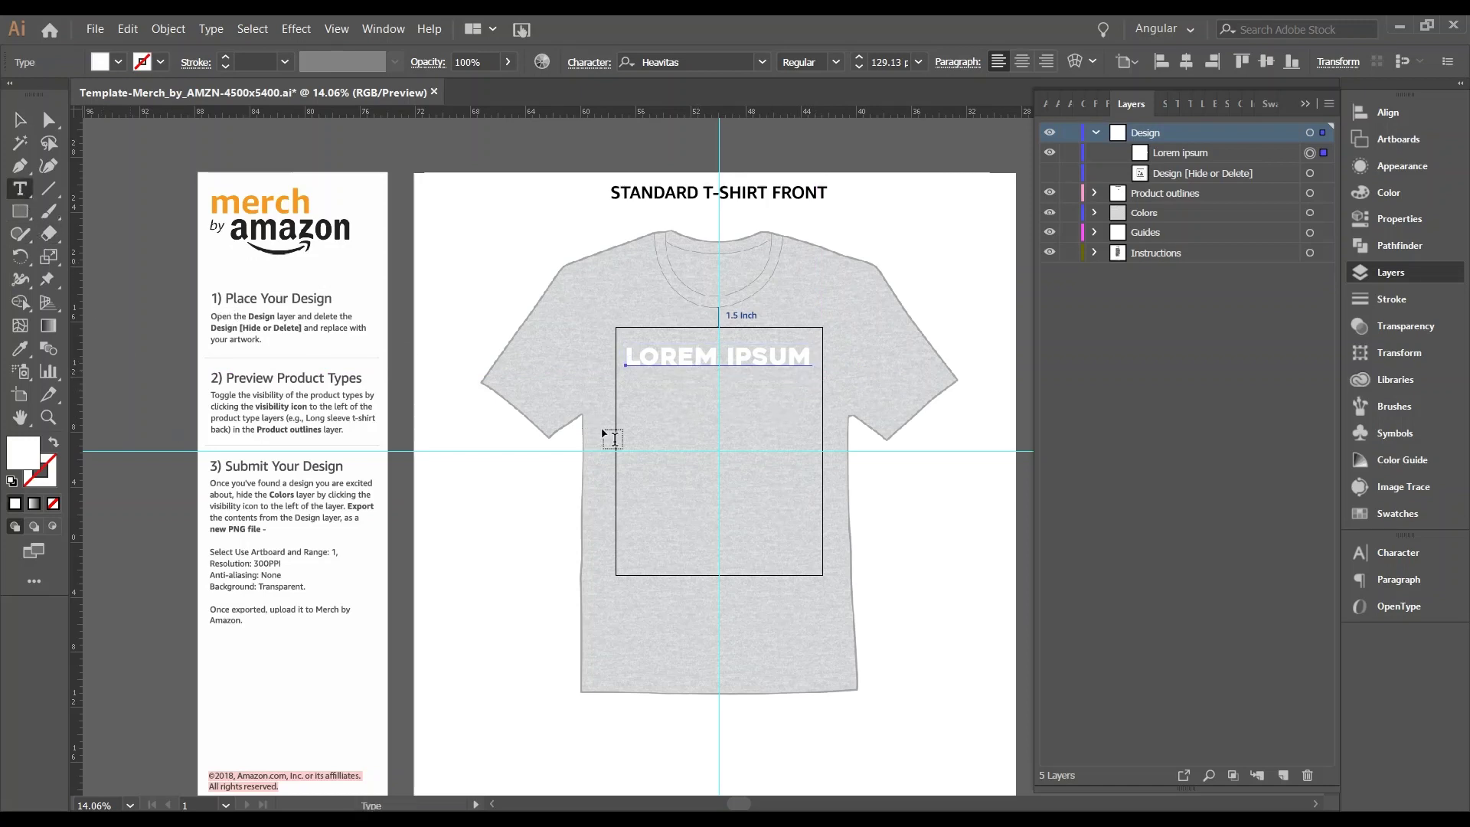
click(683, 361)
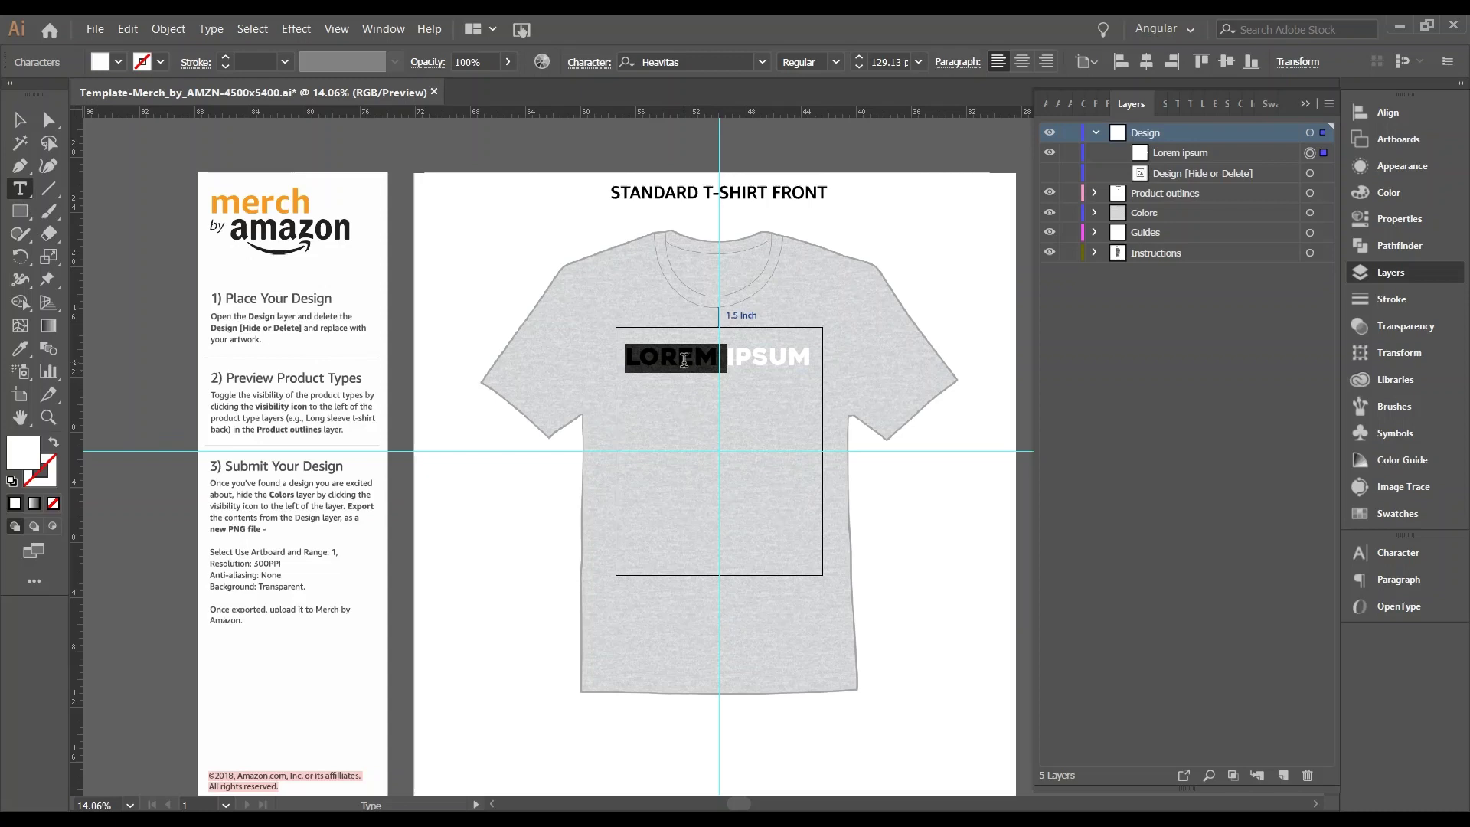
key(Right)
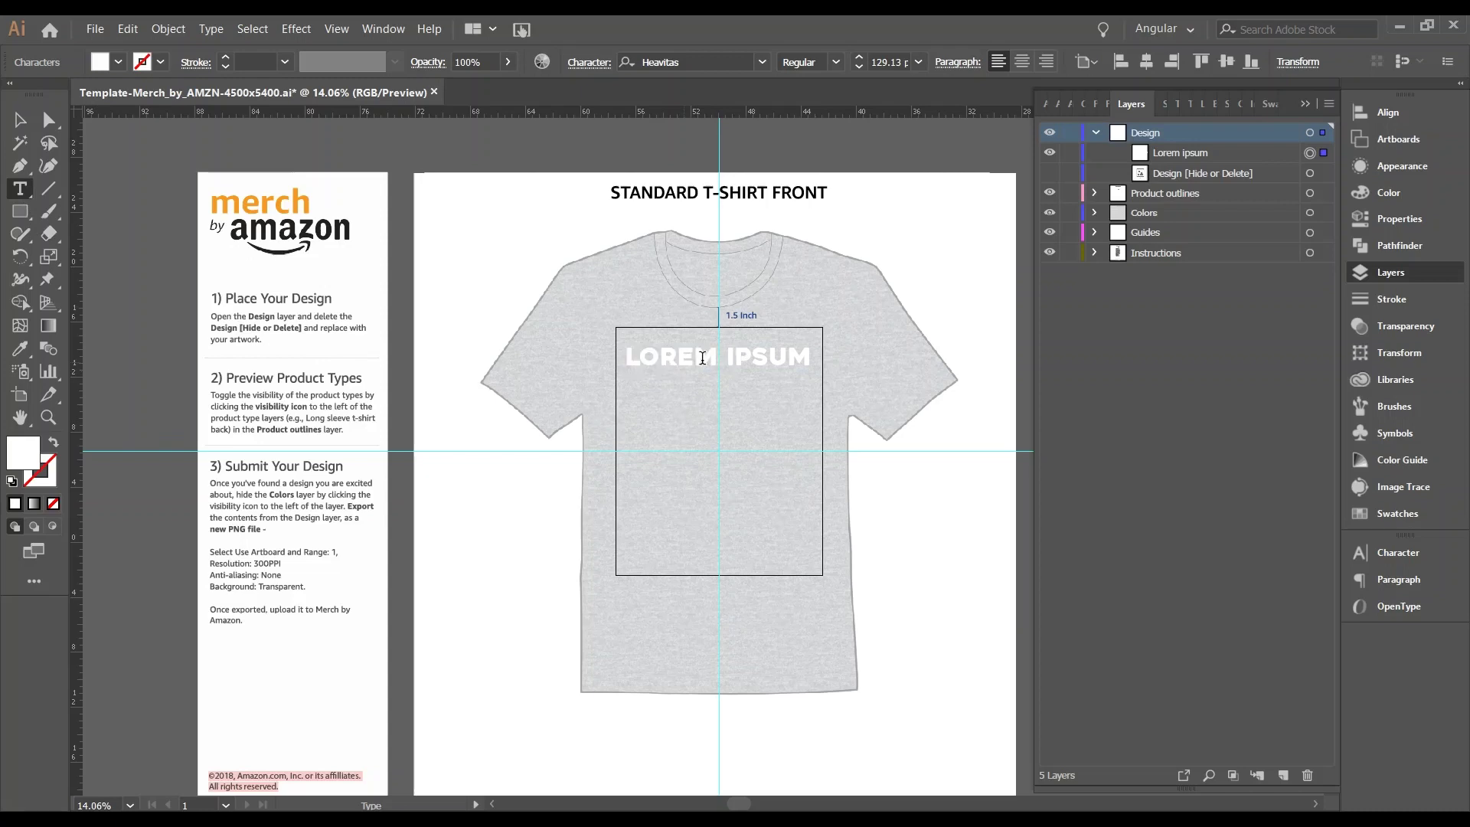
triple_click(674, 362)
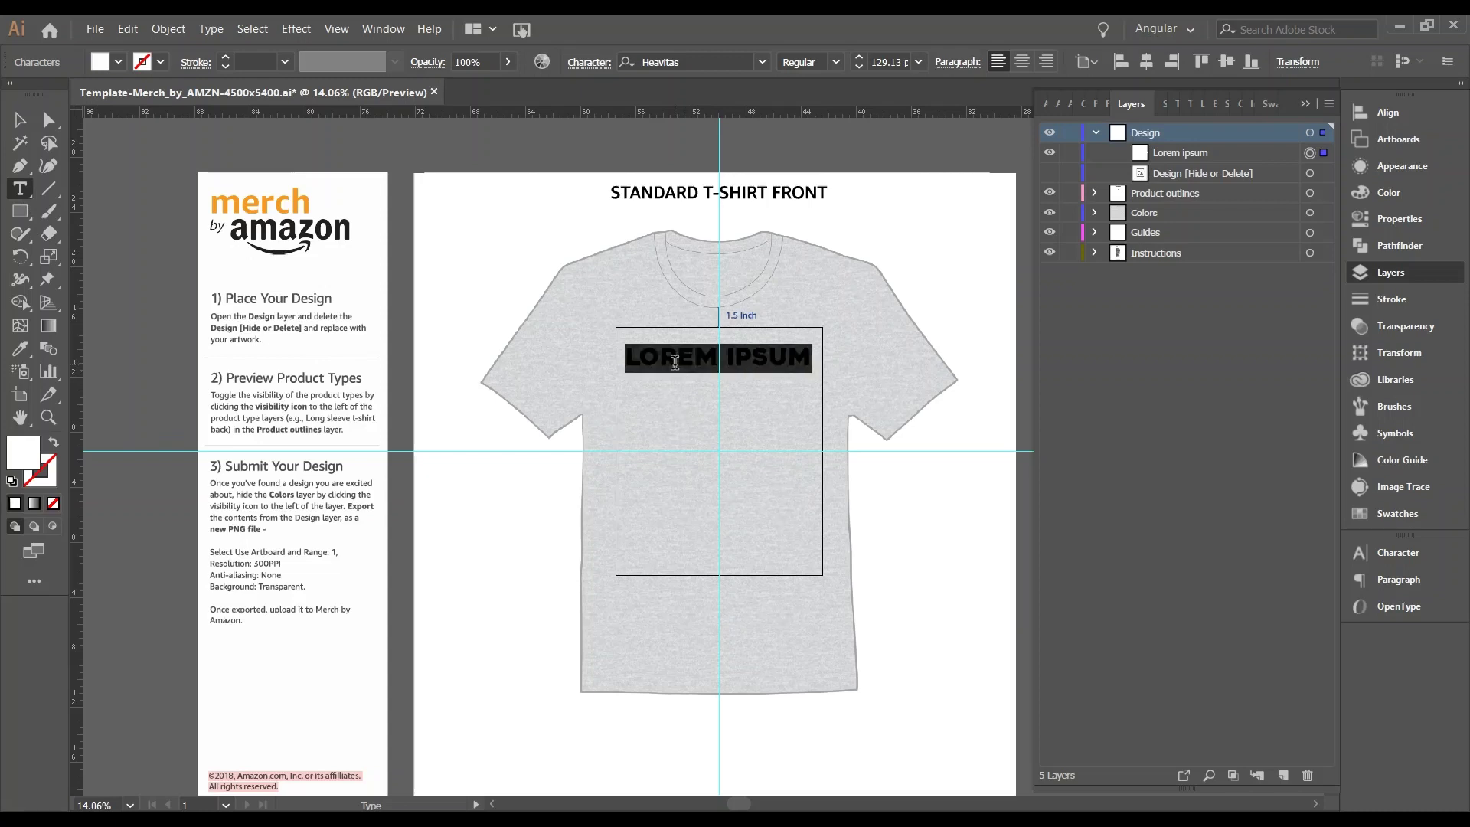
text(i love)
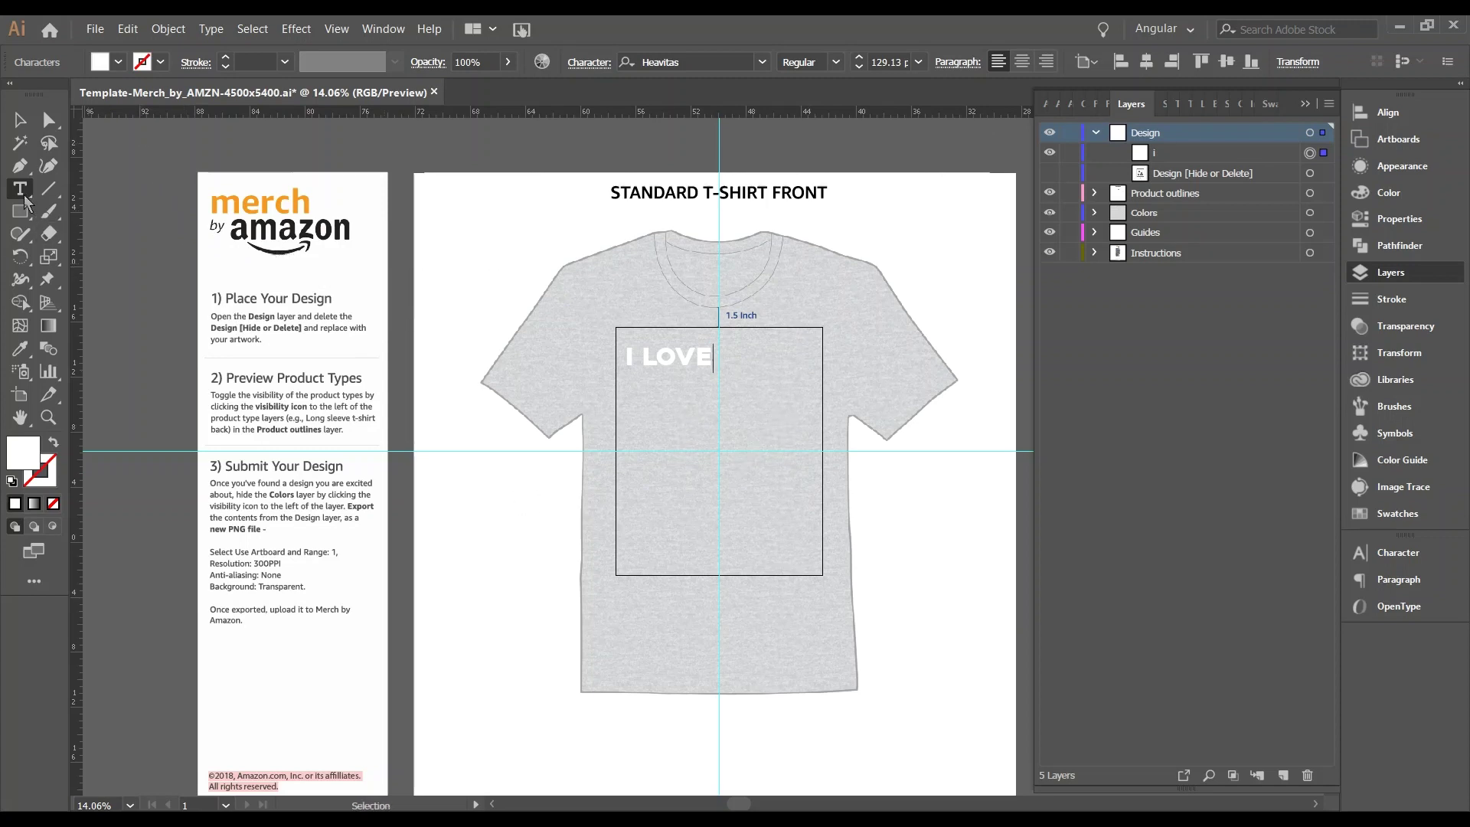
Step: Scale I LOVE up to span the box and centre it on the guide
ctrl+click(698, 367)
drag(717, 375, 815, 434)
ctrl+click(814, 433)
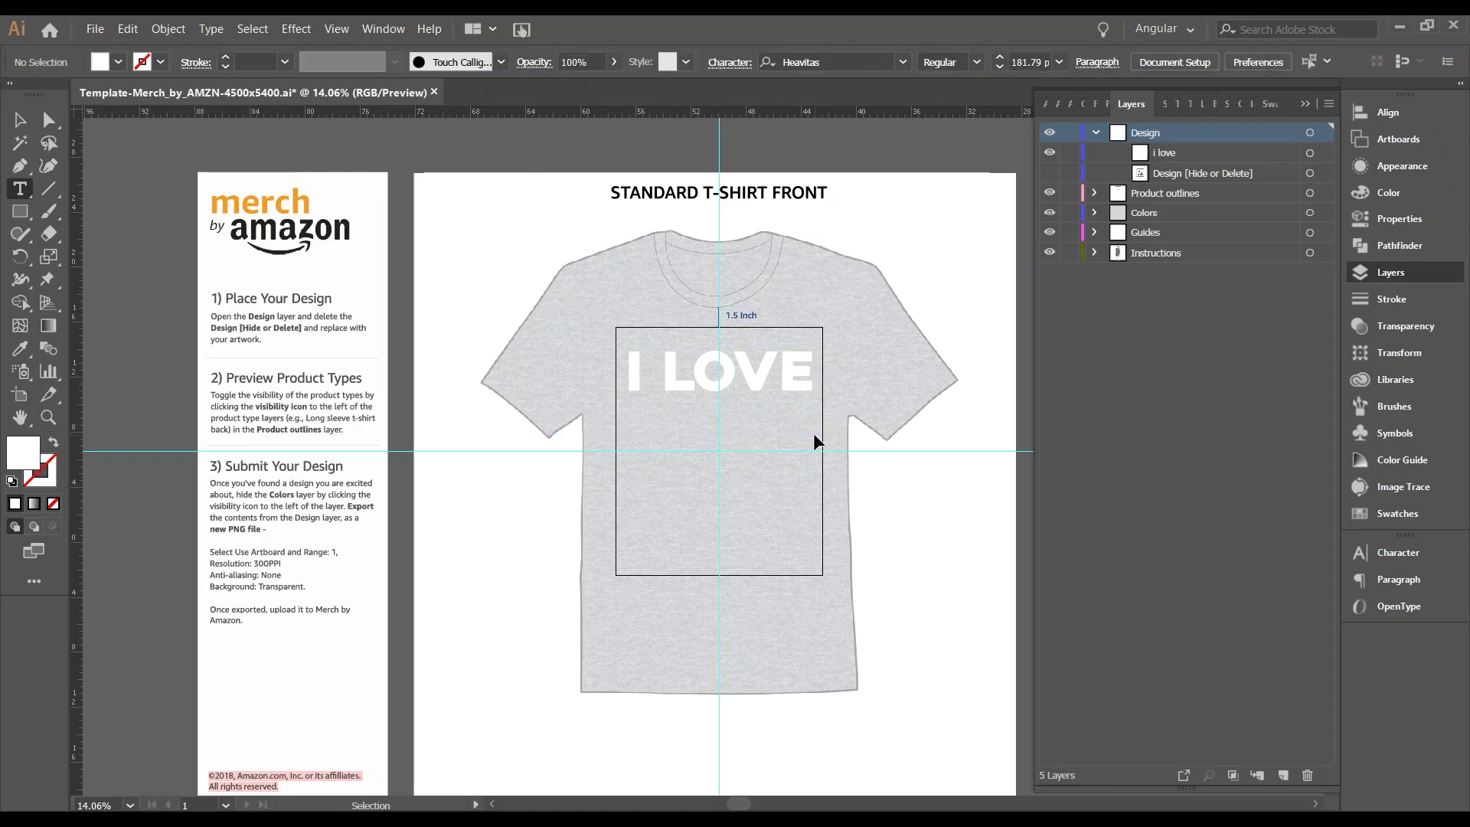
click(20, 121)
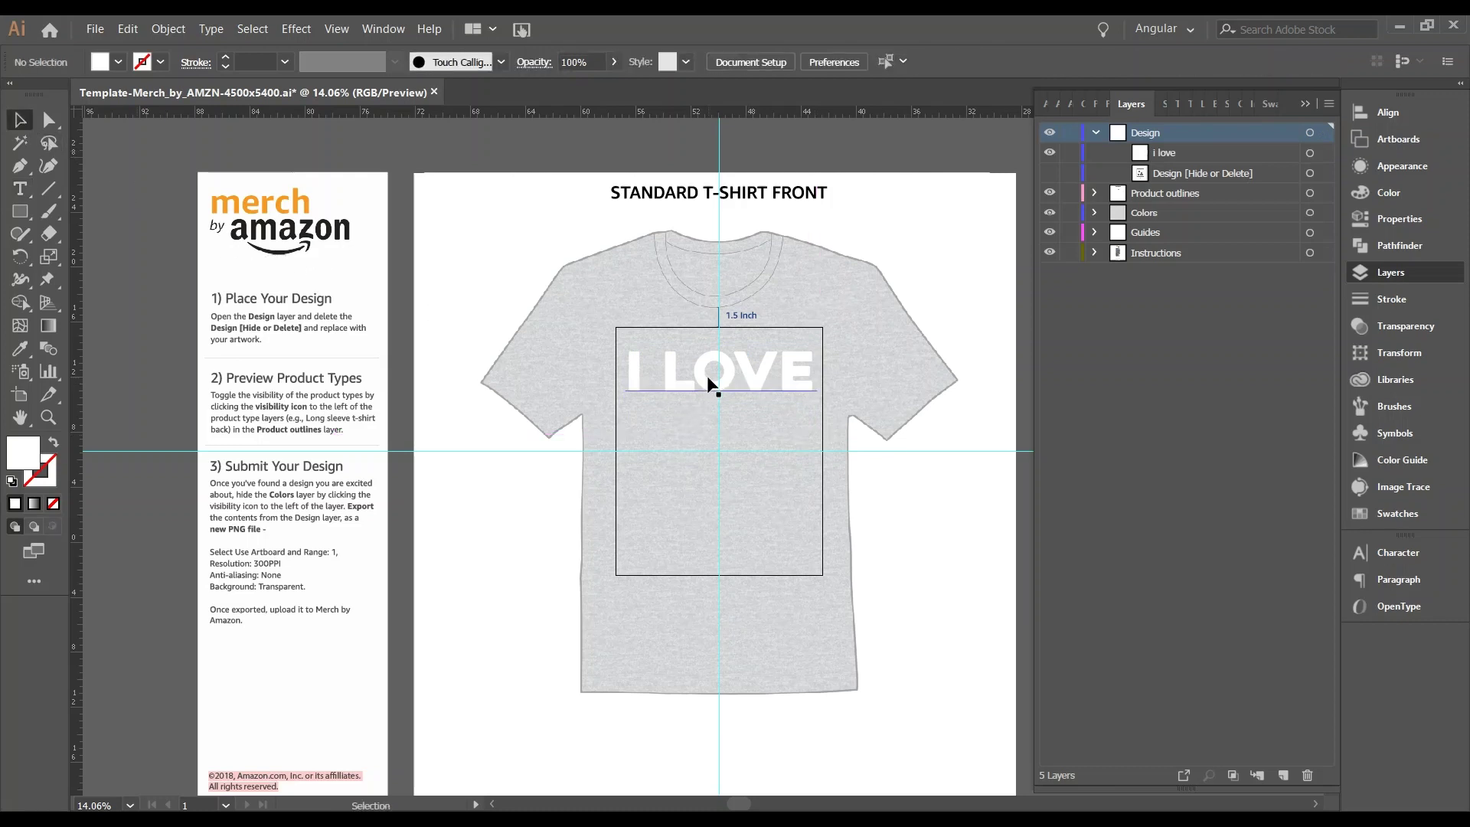
drag(708, 380, 706, 381)
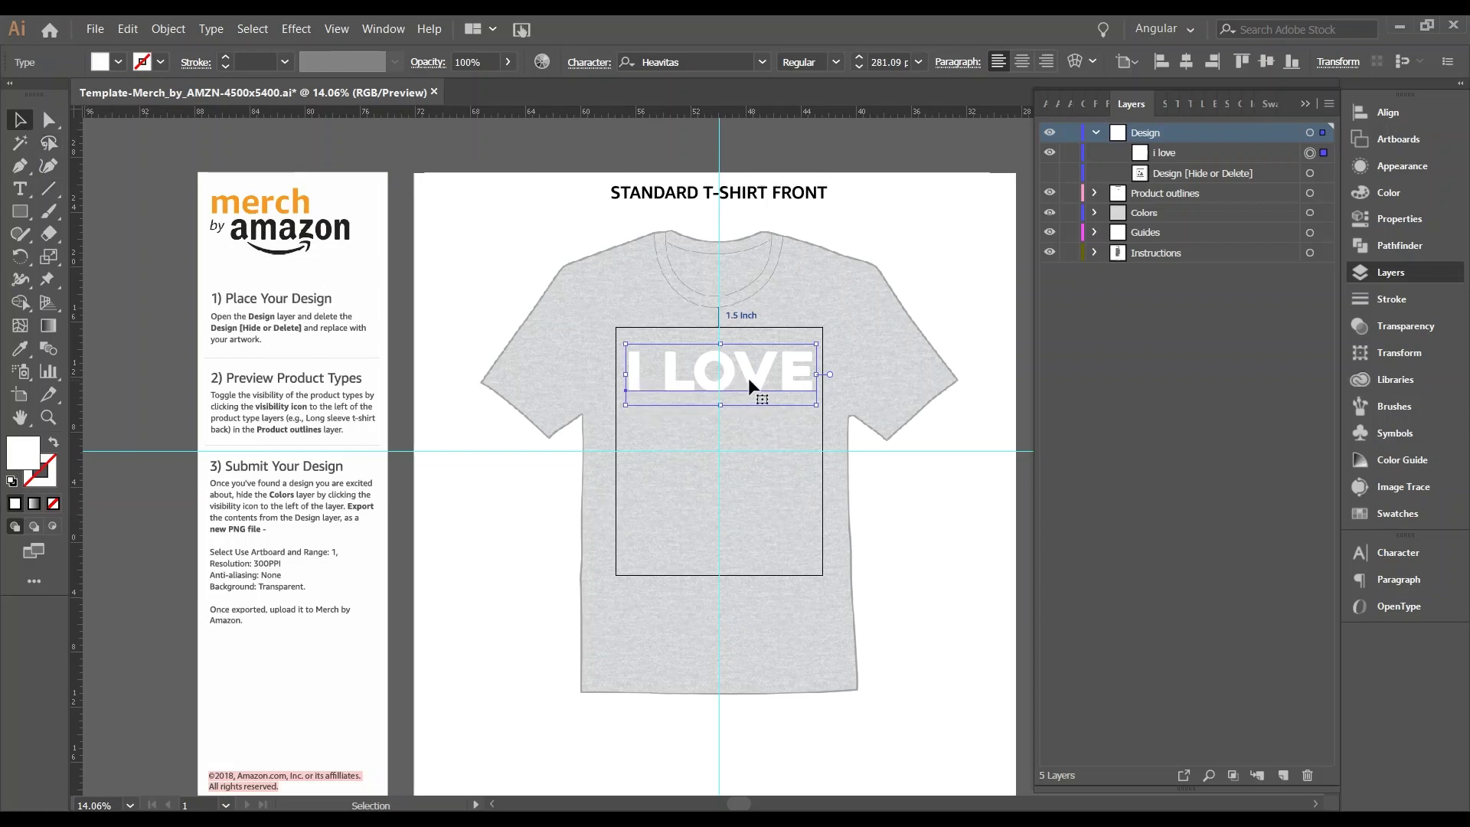
Step: Duplicate I LOVE straight down, retype the copy as 'merch', and position it underneath
drag(747, 379, 749, 497)
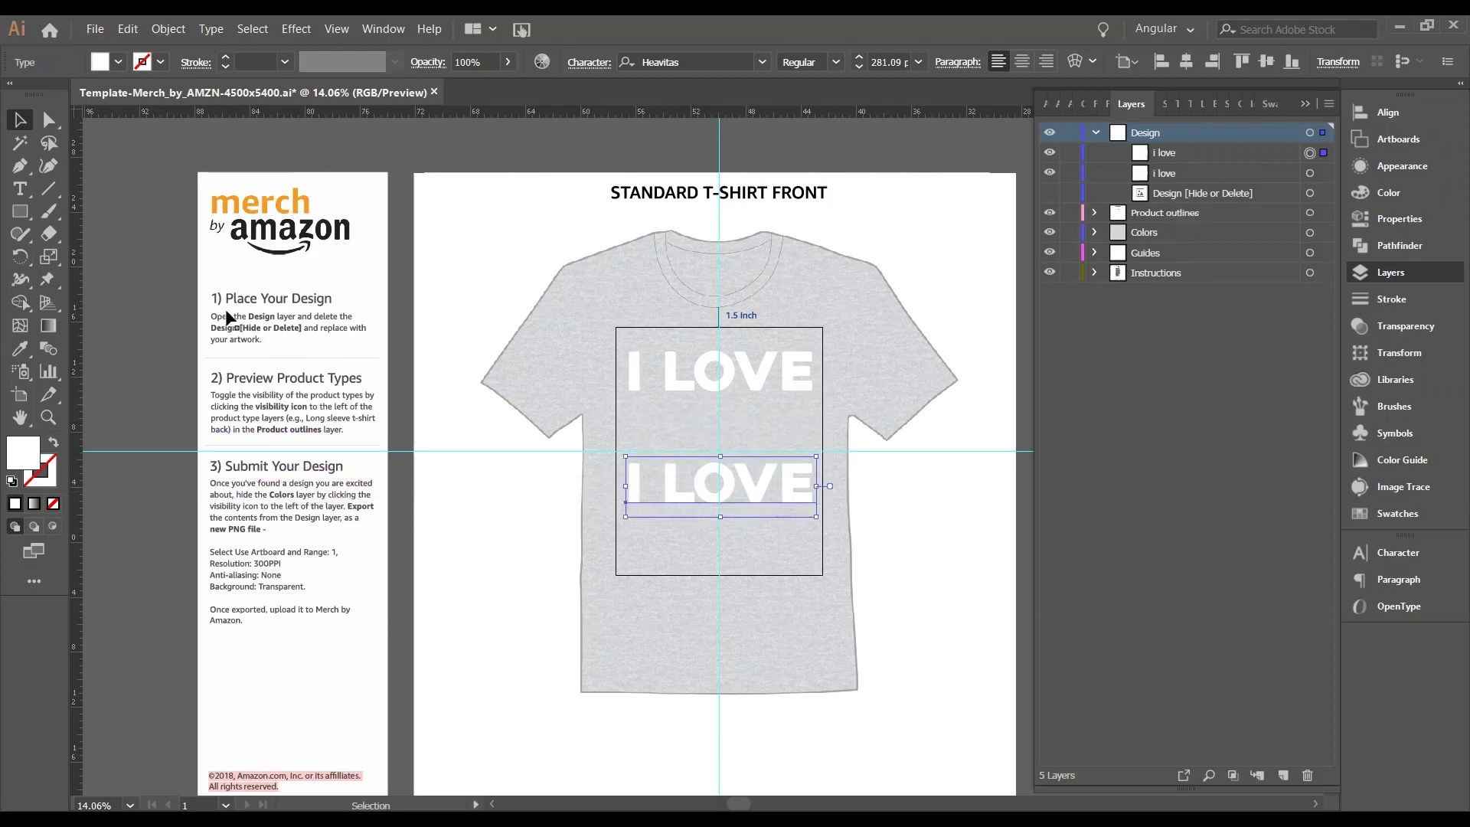
click(20, 188)
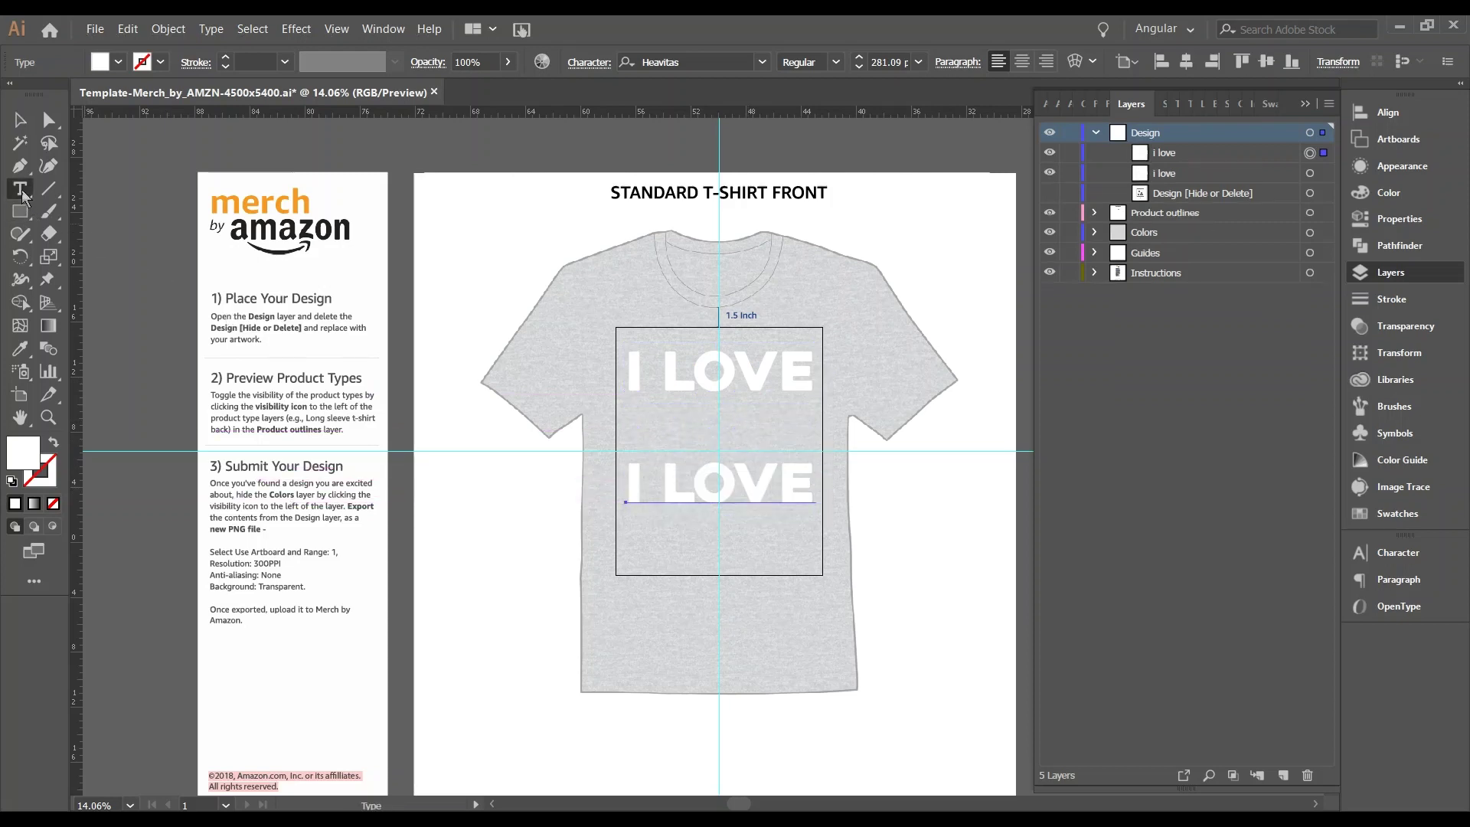
click(686, 492)
key(ctrl+a)
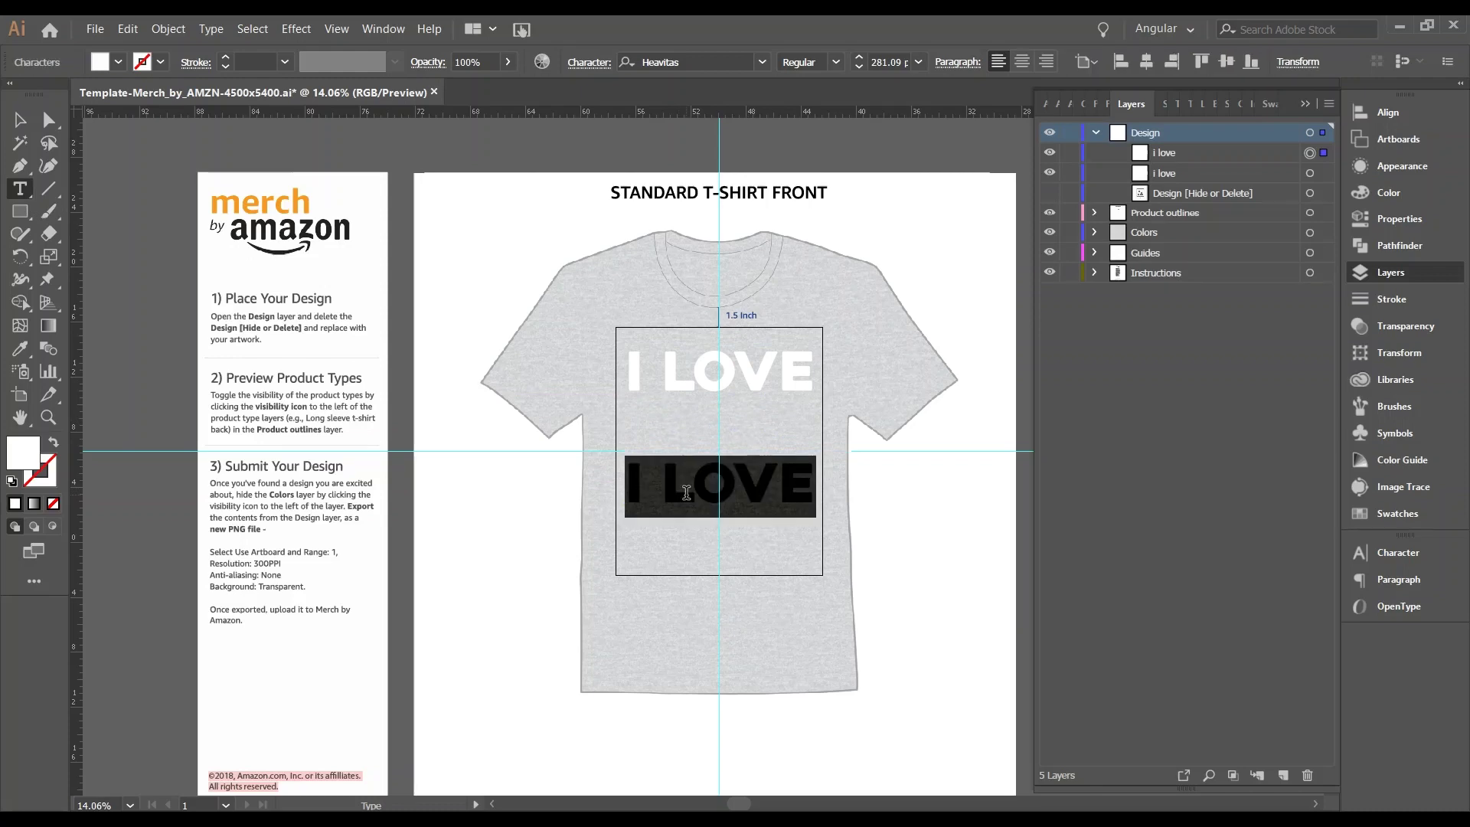
text(merch)
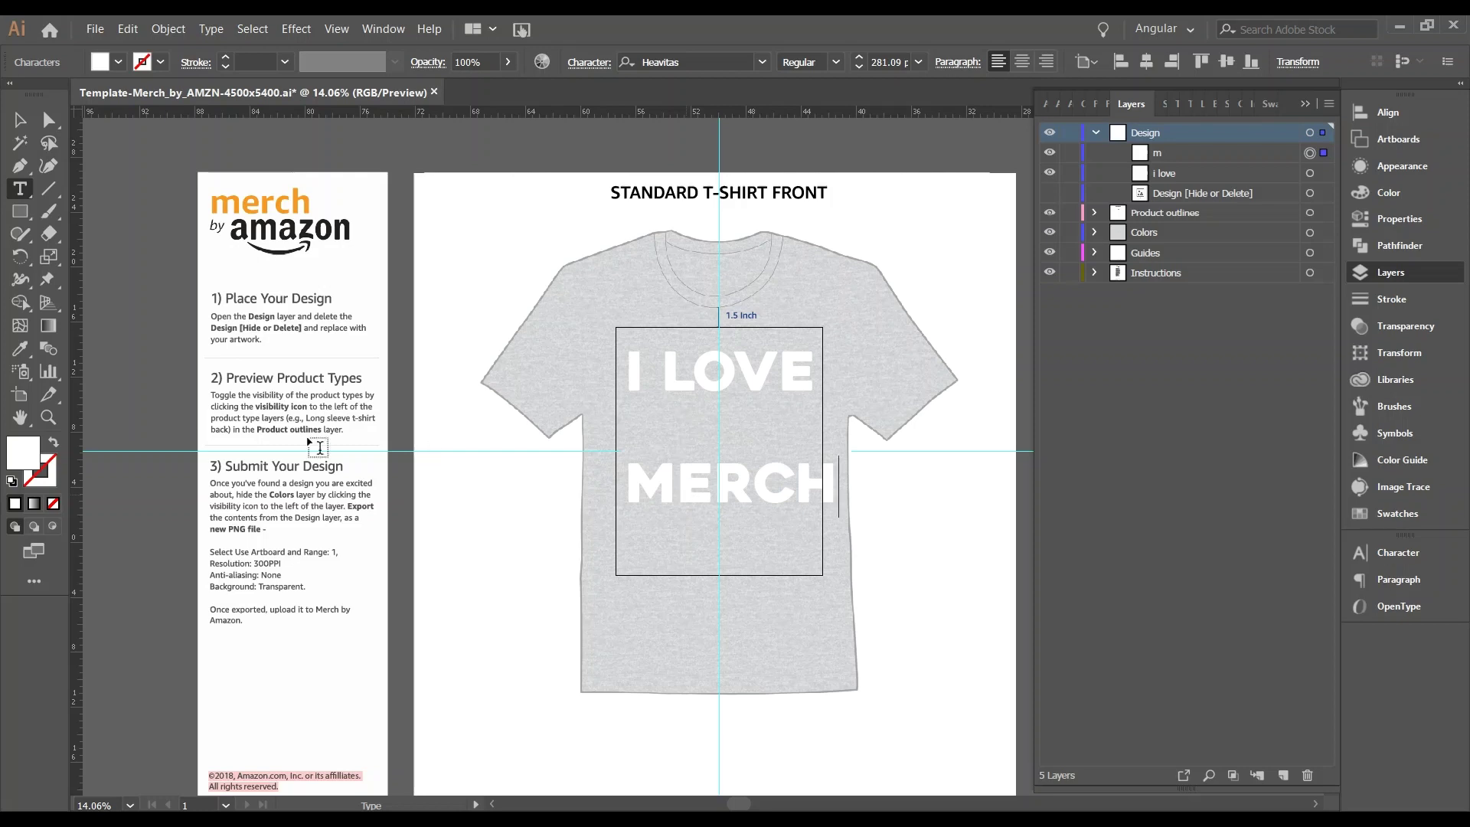
click(31, 126)
ctrl+click(746, 511)
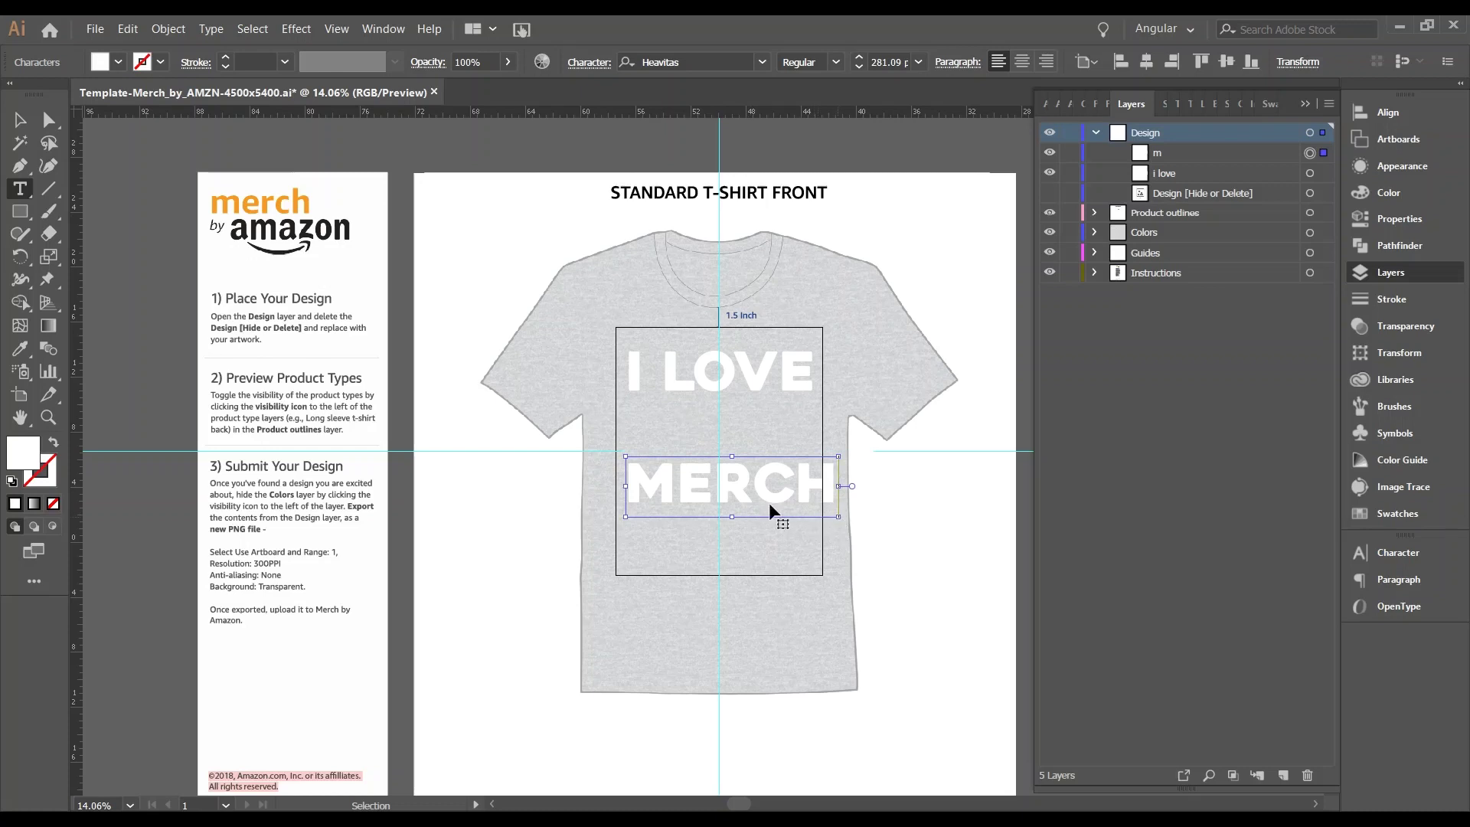
drag(761, 490, 816, 511)
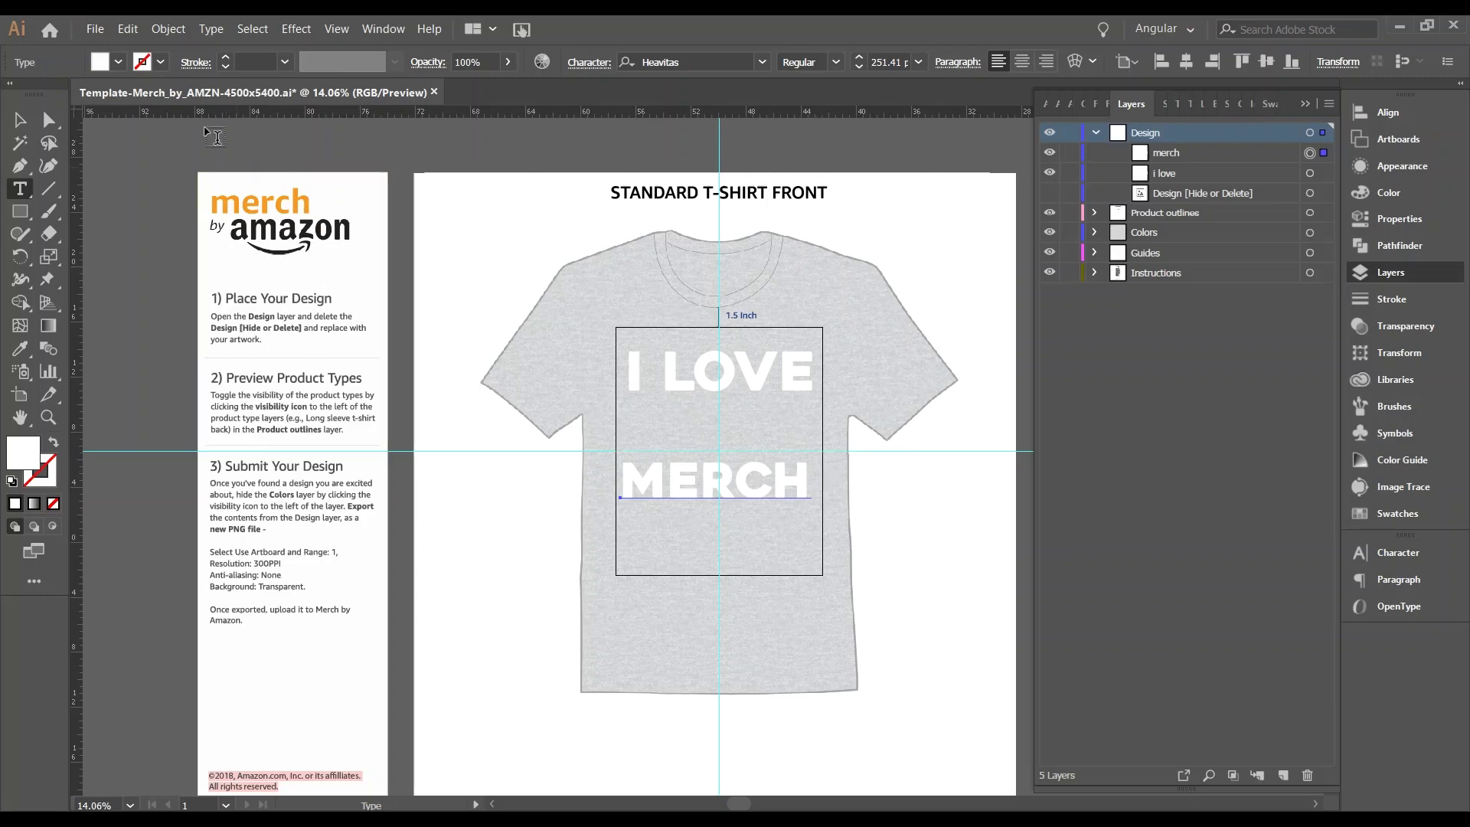
click(96, 29)
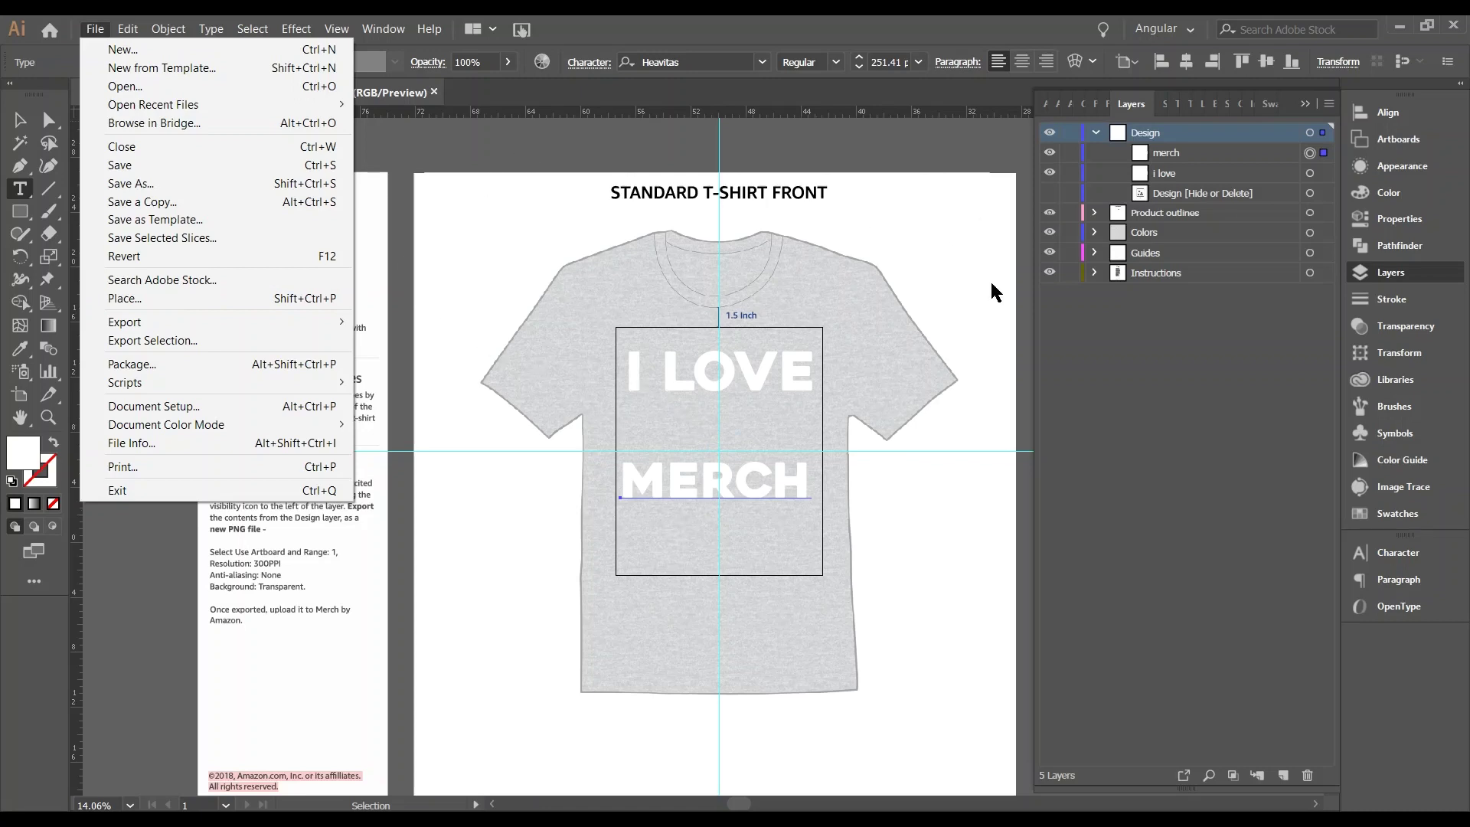
Step: Align the merch and i love layers together and change the alignment reference
click(1198, 153)
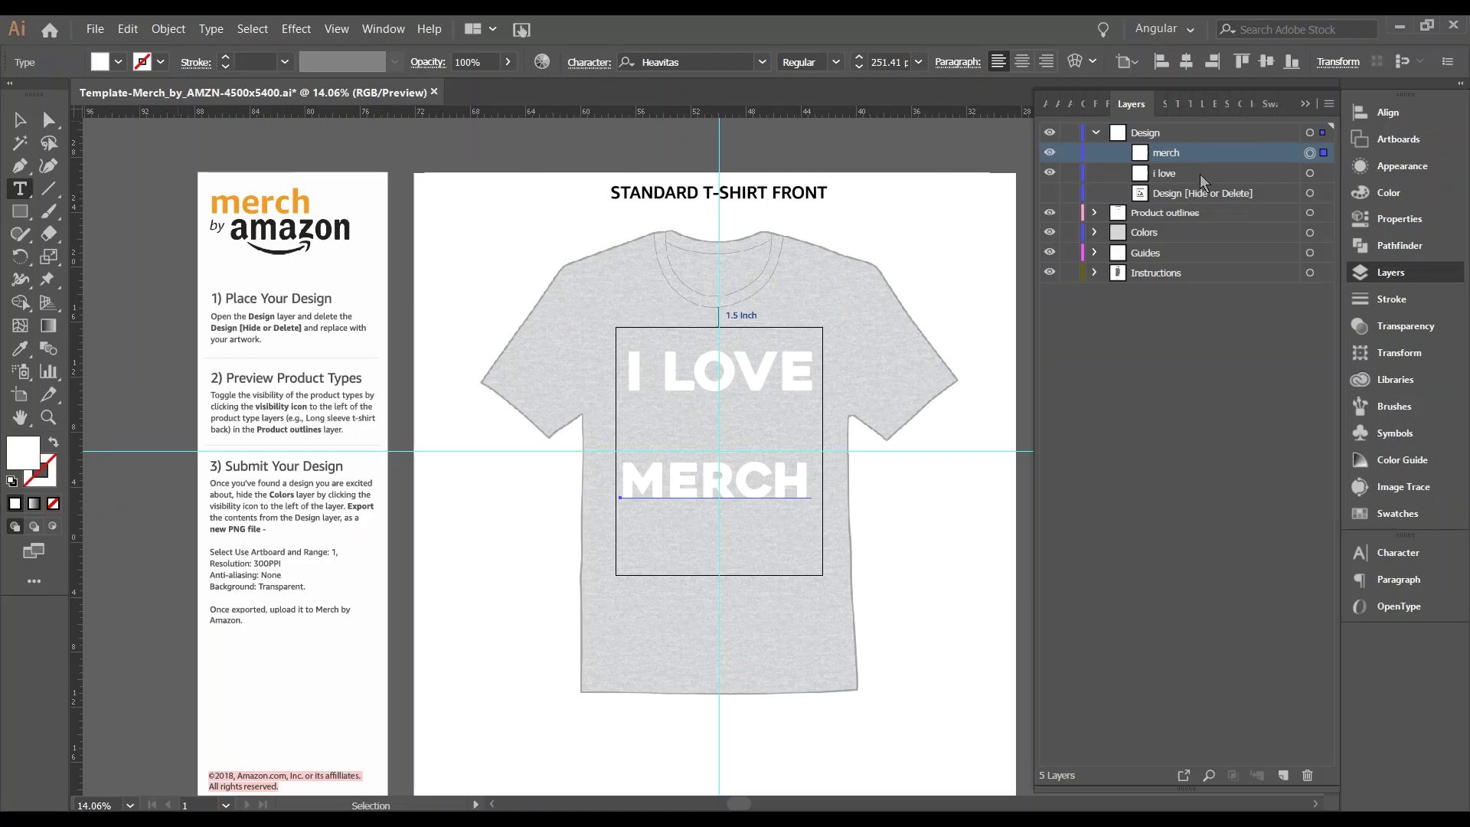
shift+click(1201, 173)
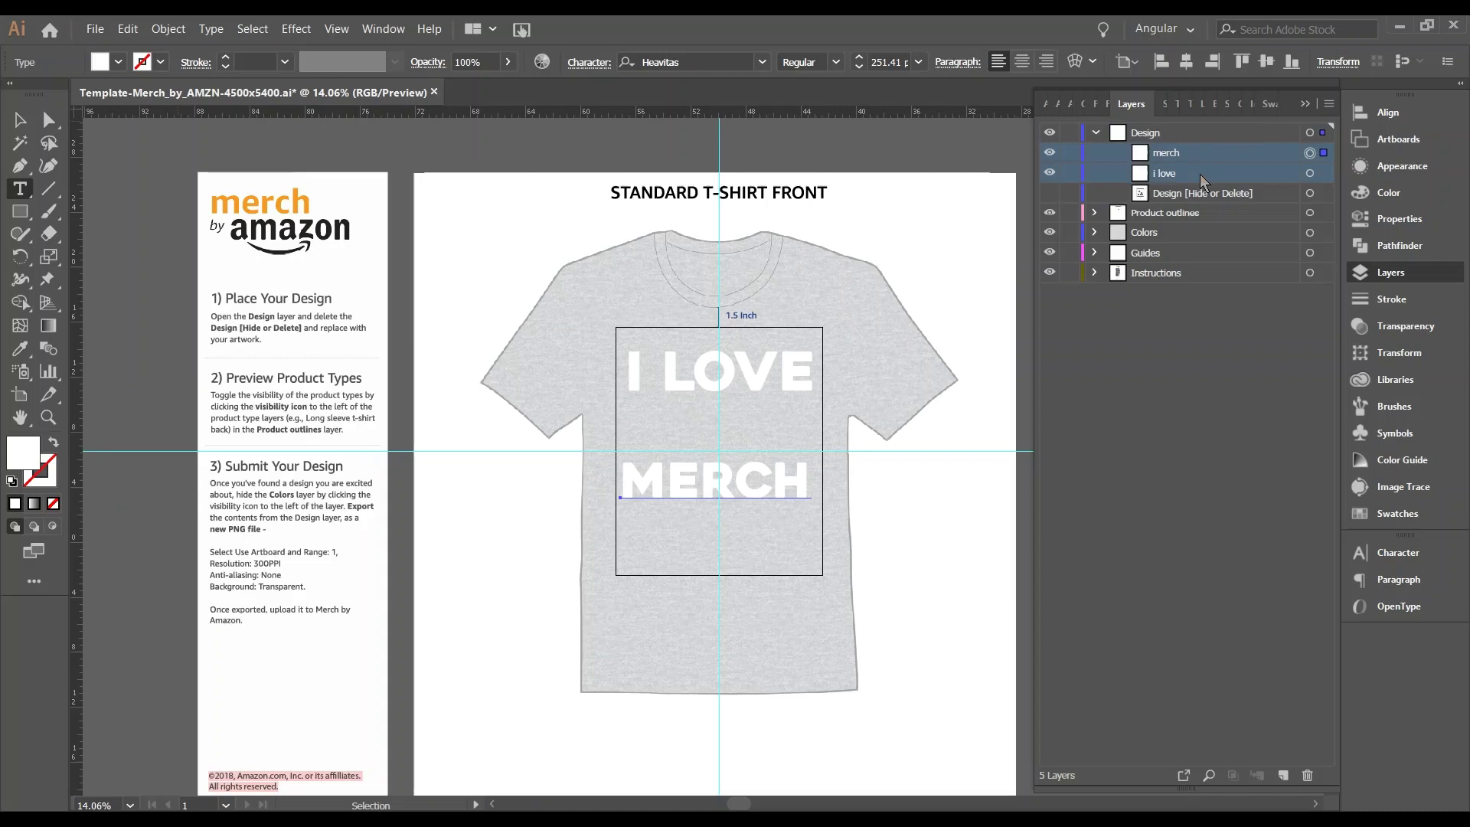
click(1187, 64)
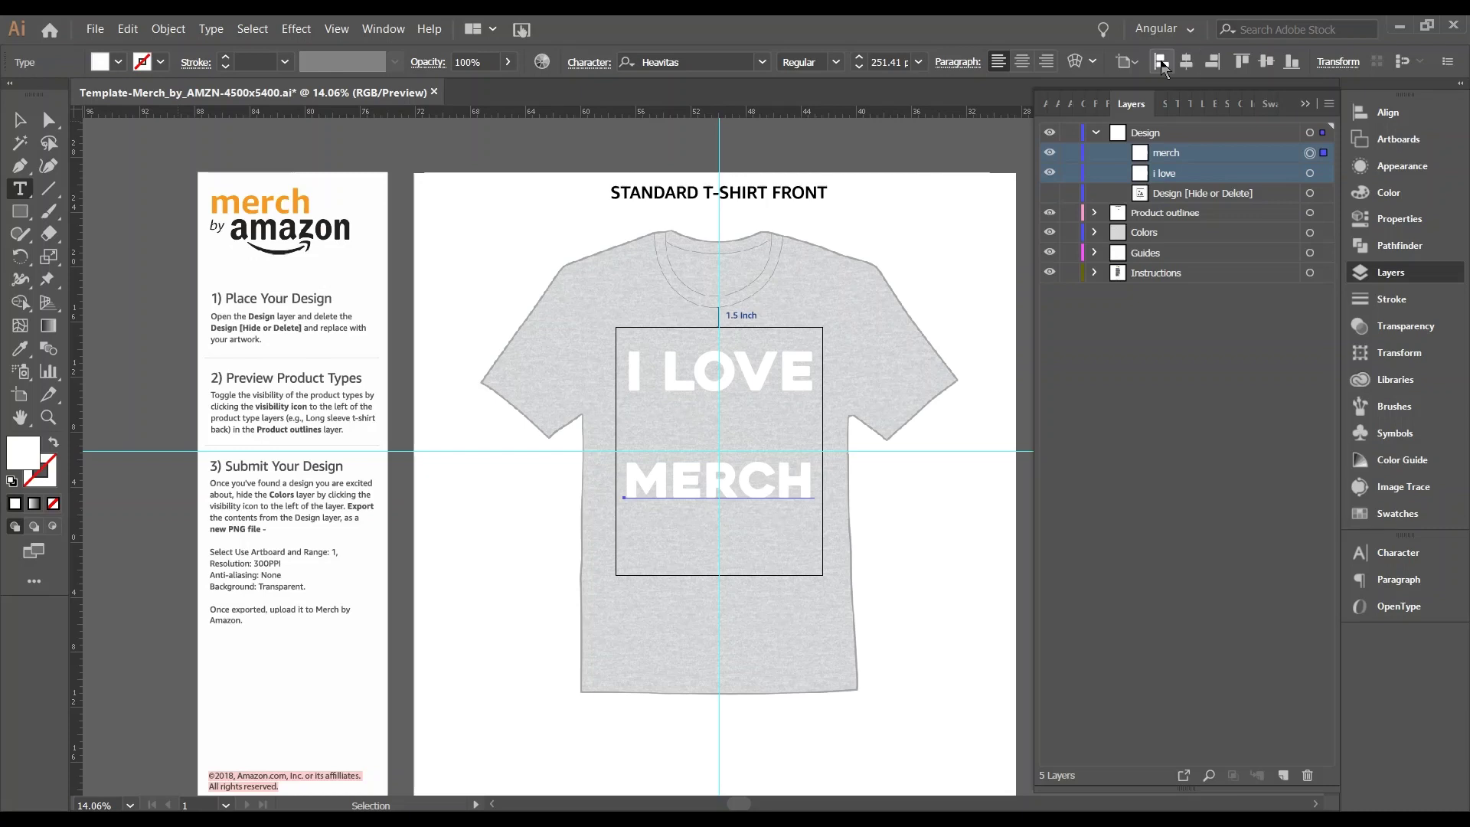
click(1160, 62)
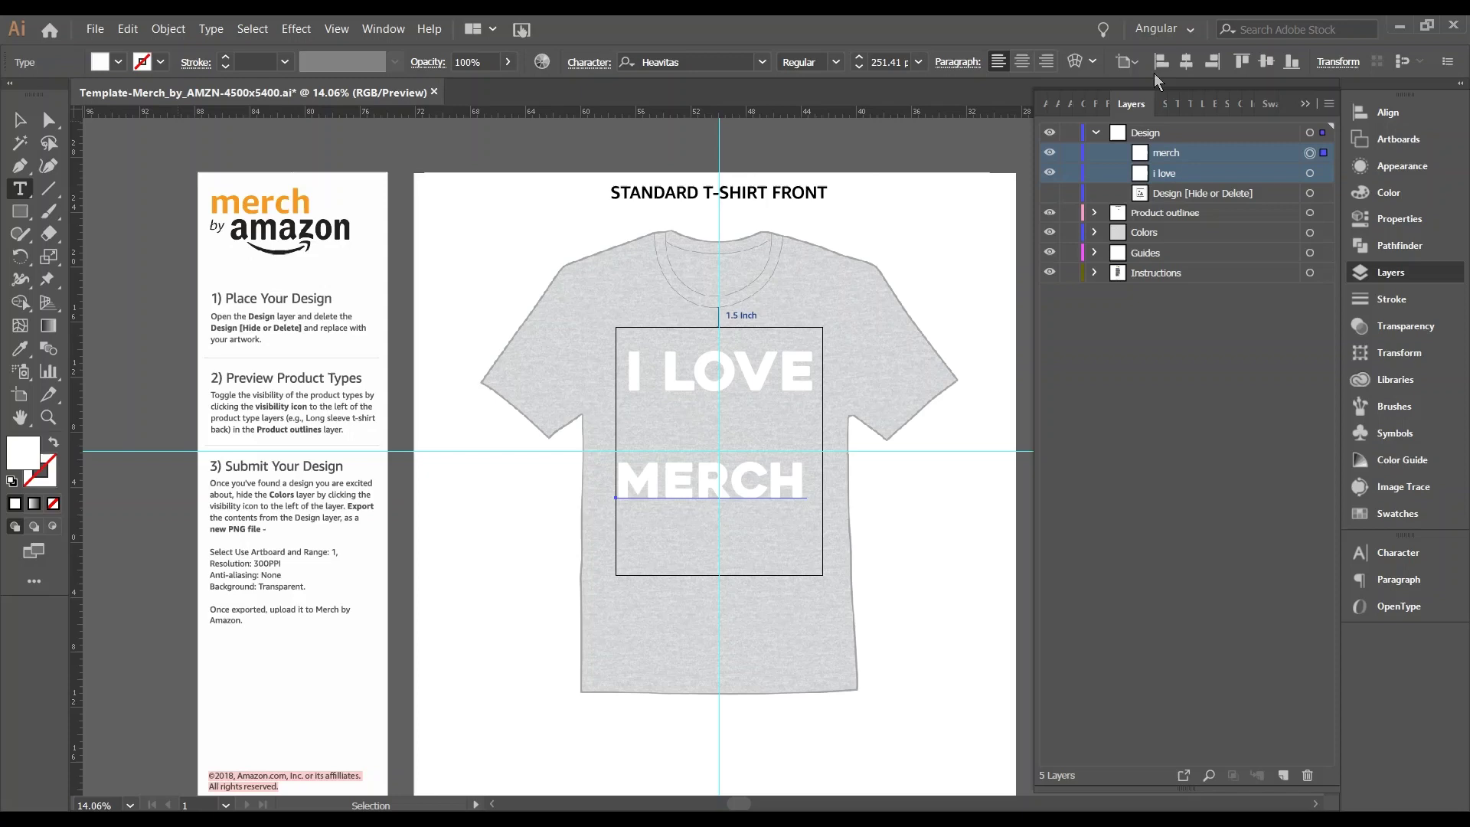
click(1134, 62)
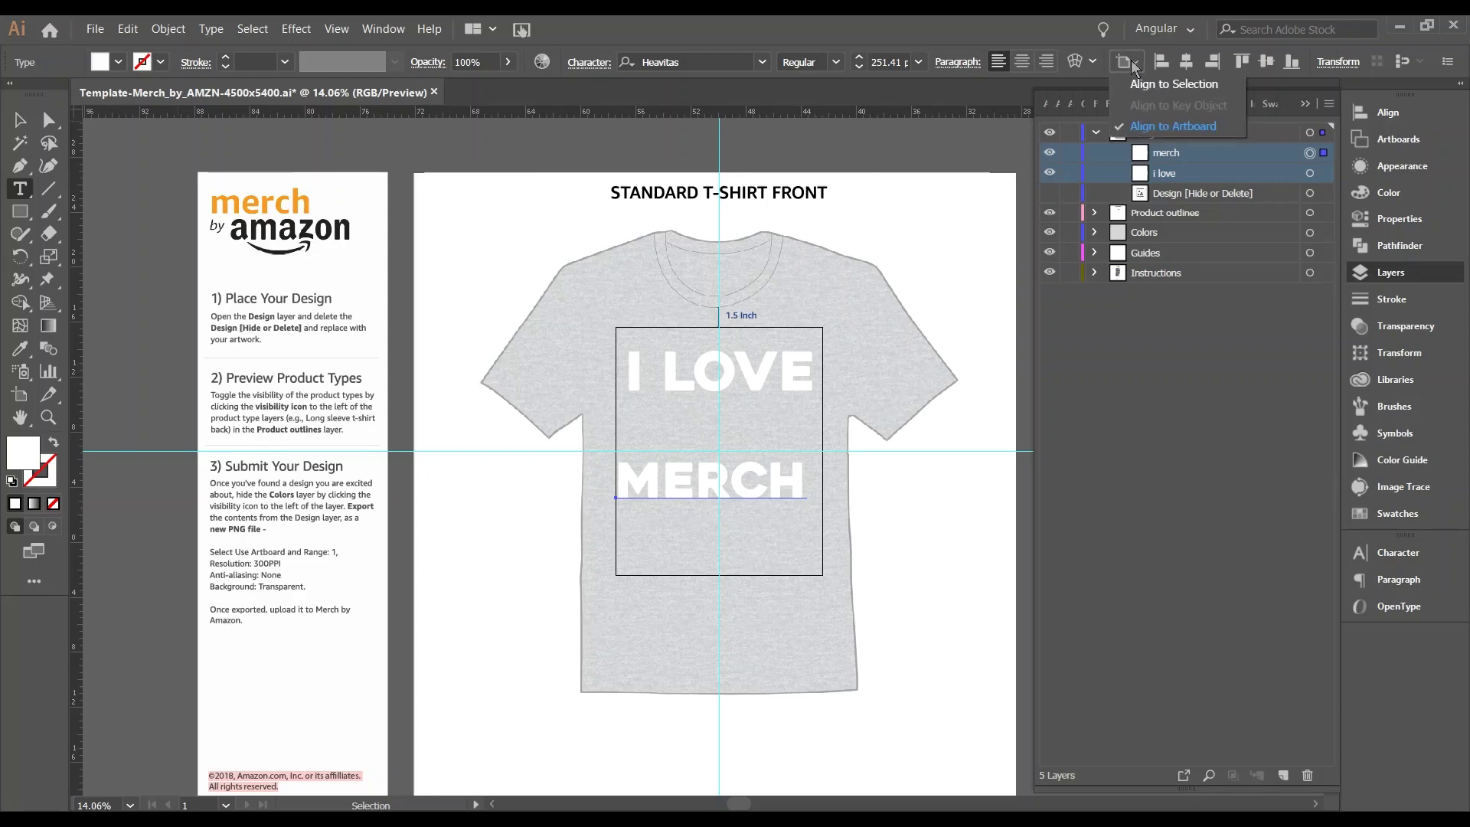
click(1169, 128)
Step: Horizontally centre MERCH and I LOVE individually within the design box
click(1174, 154)
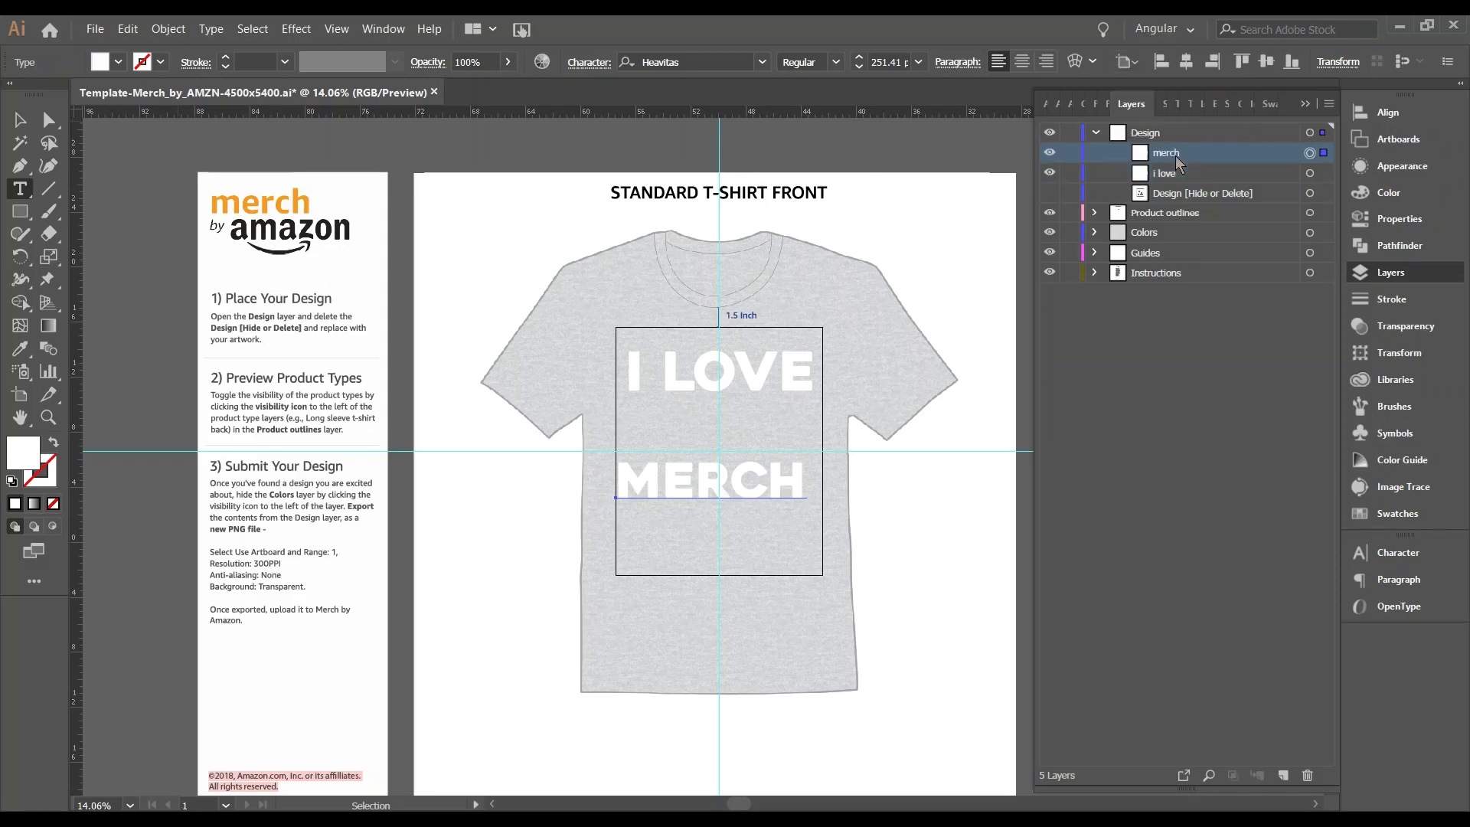
click(1186, 64)
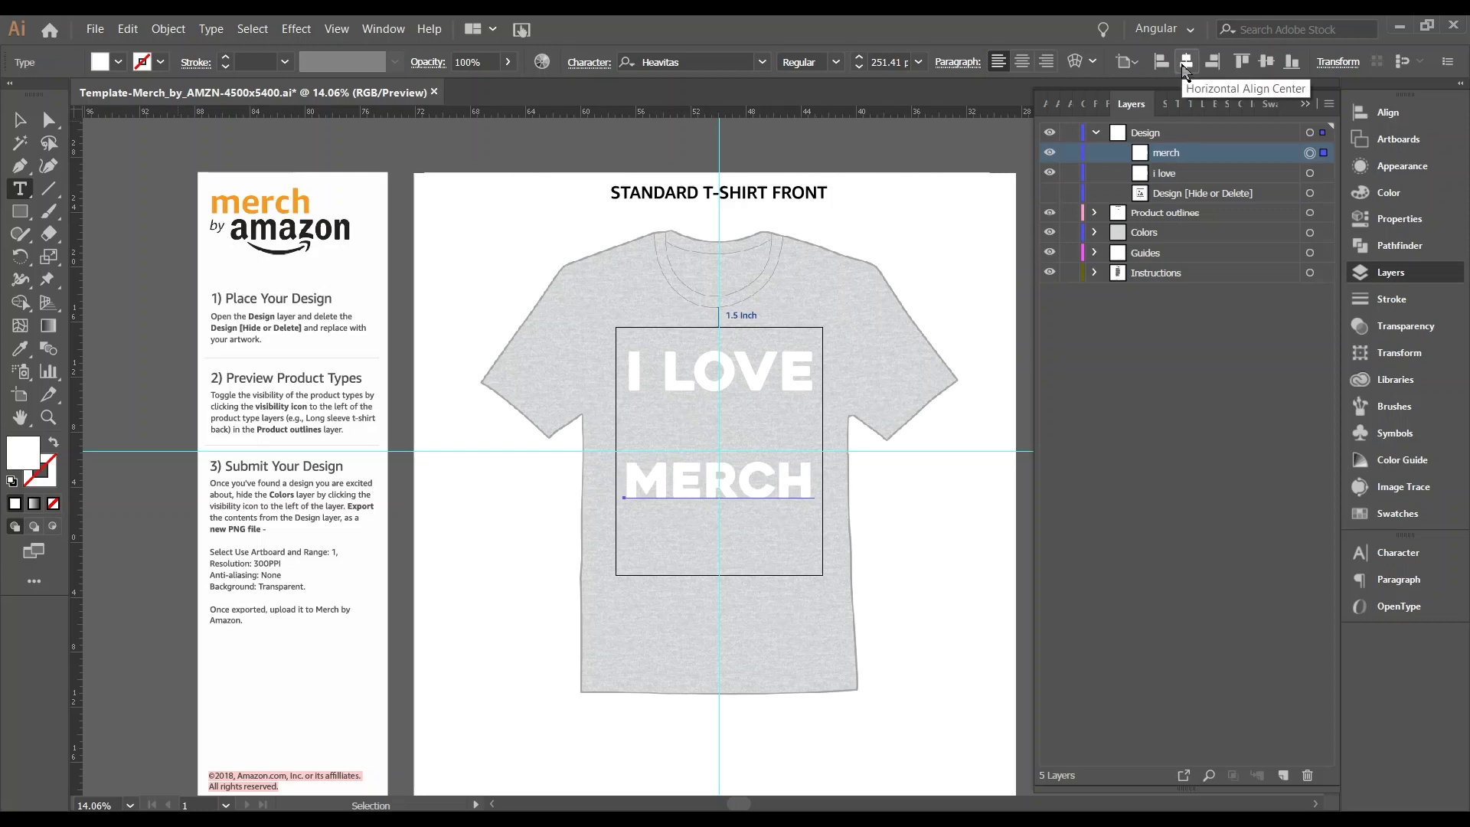
click(1187, 177)
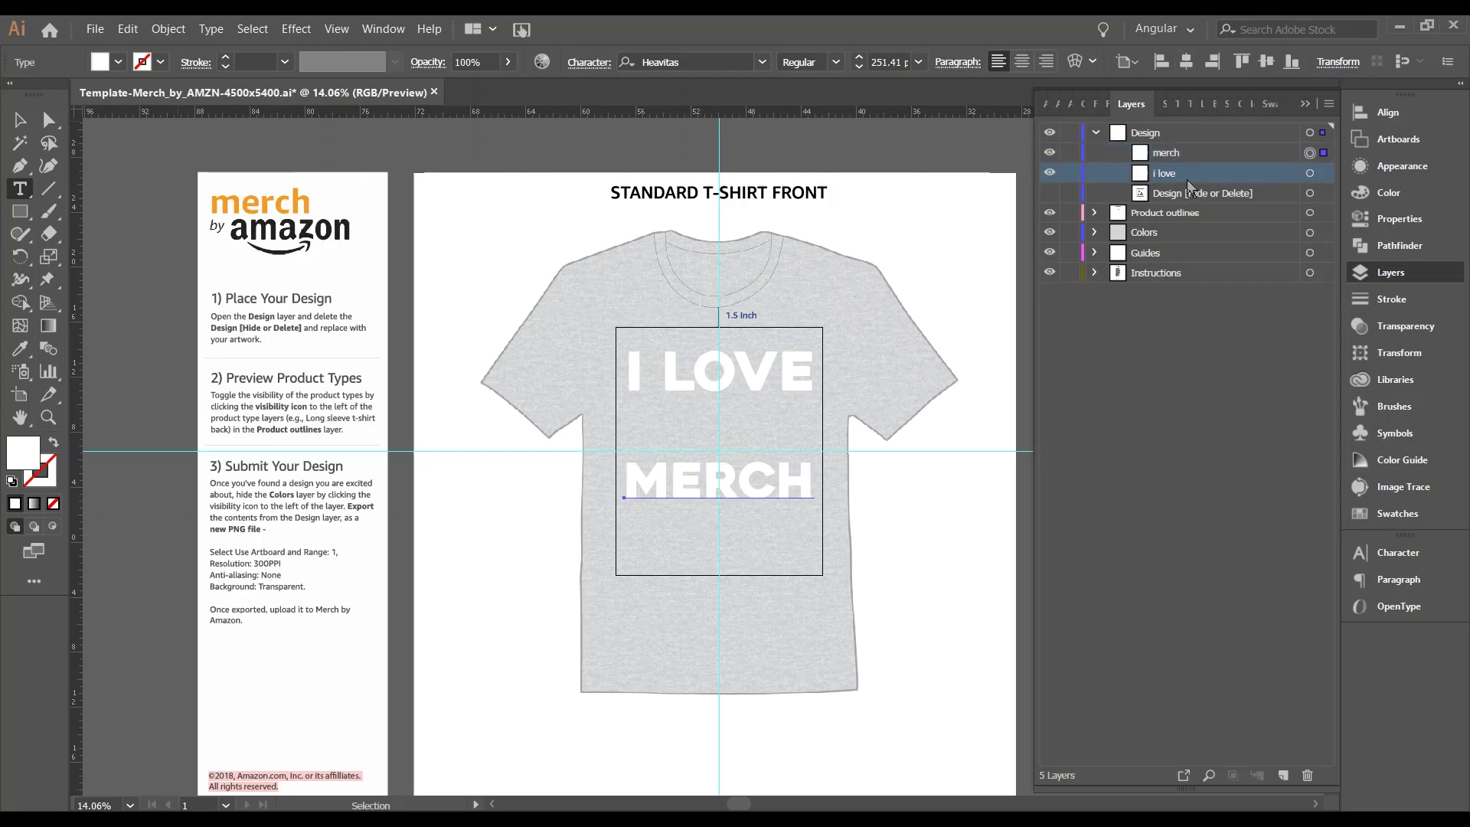
click(1165, 65)
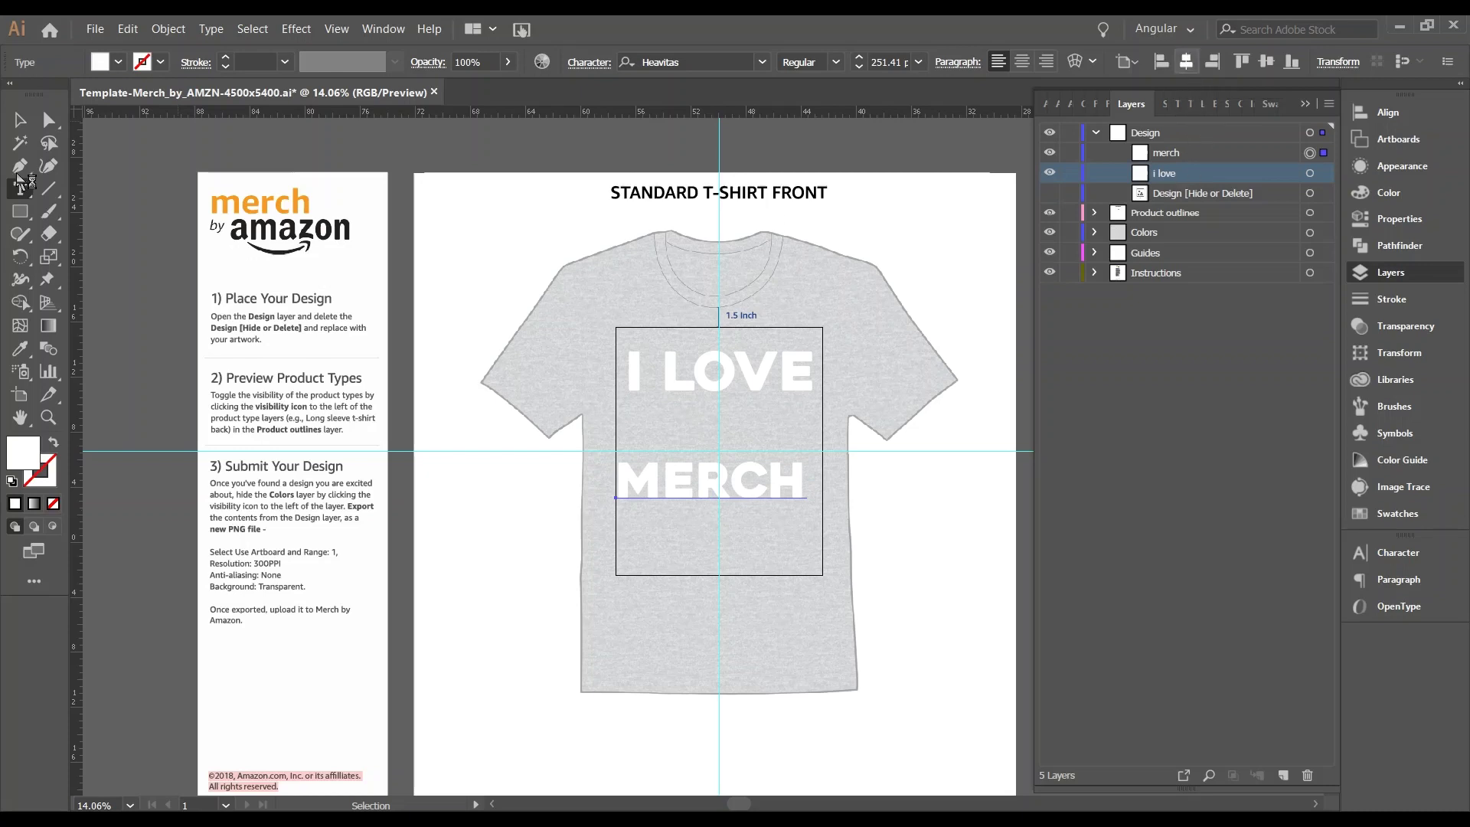
click(20, 120)
click(728, 373)
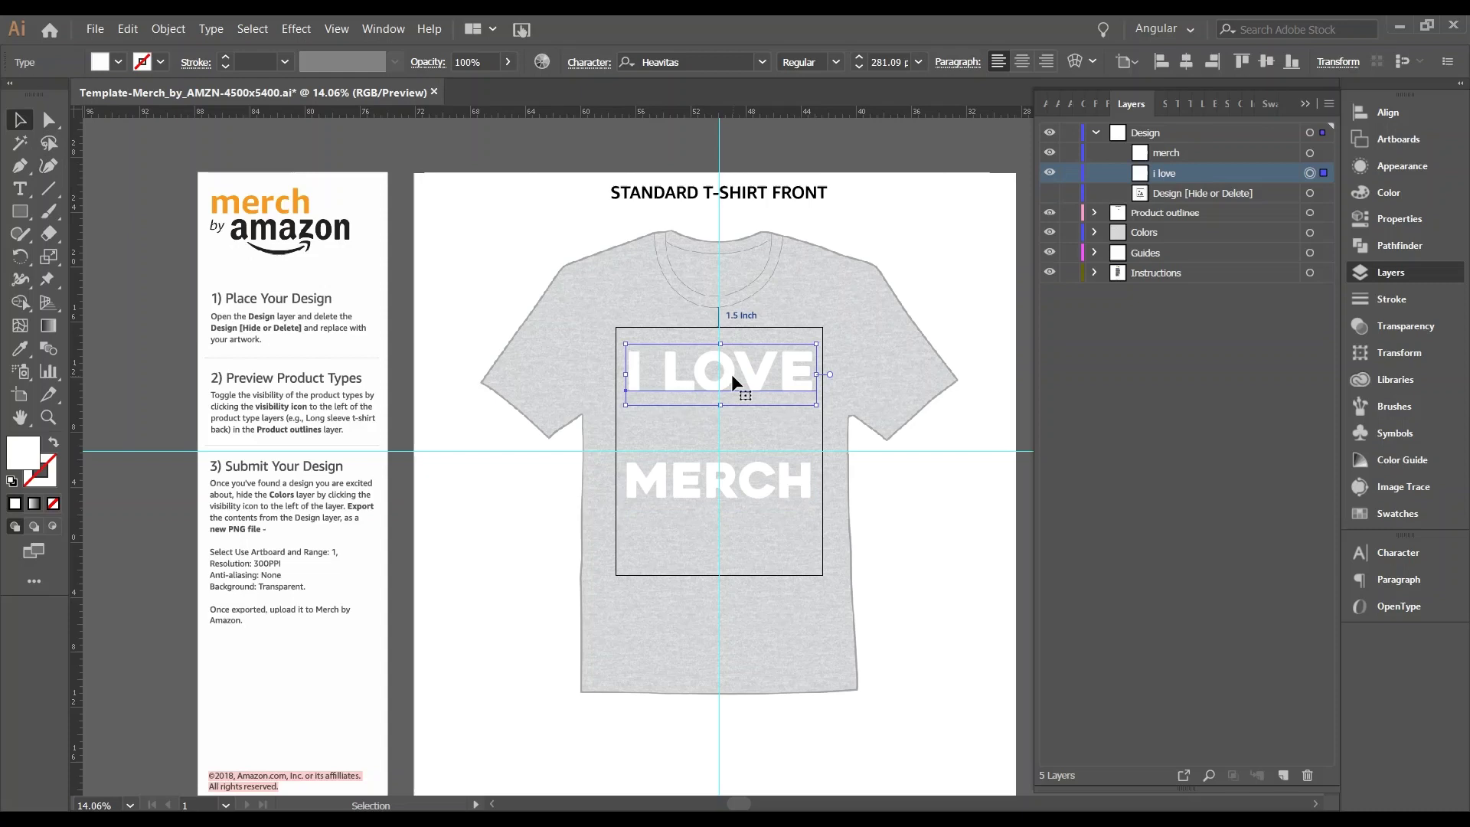
click(1187, 62)
click(1167, 152)
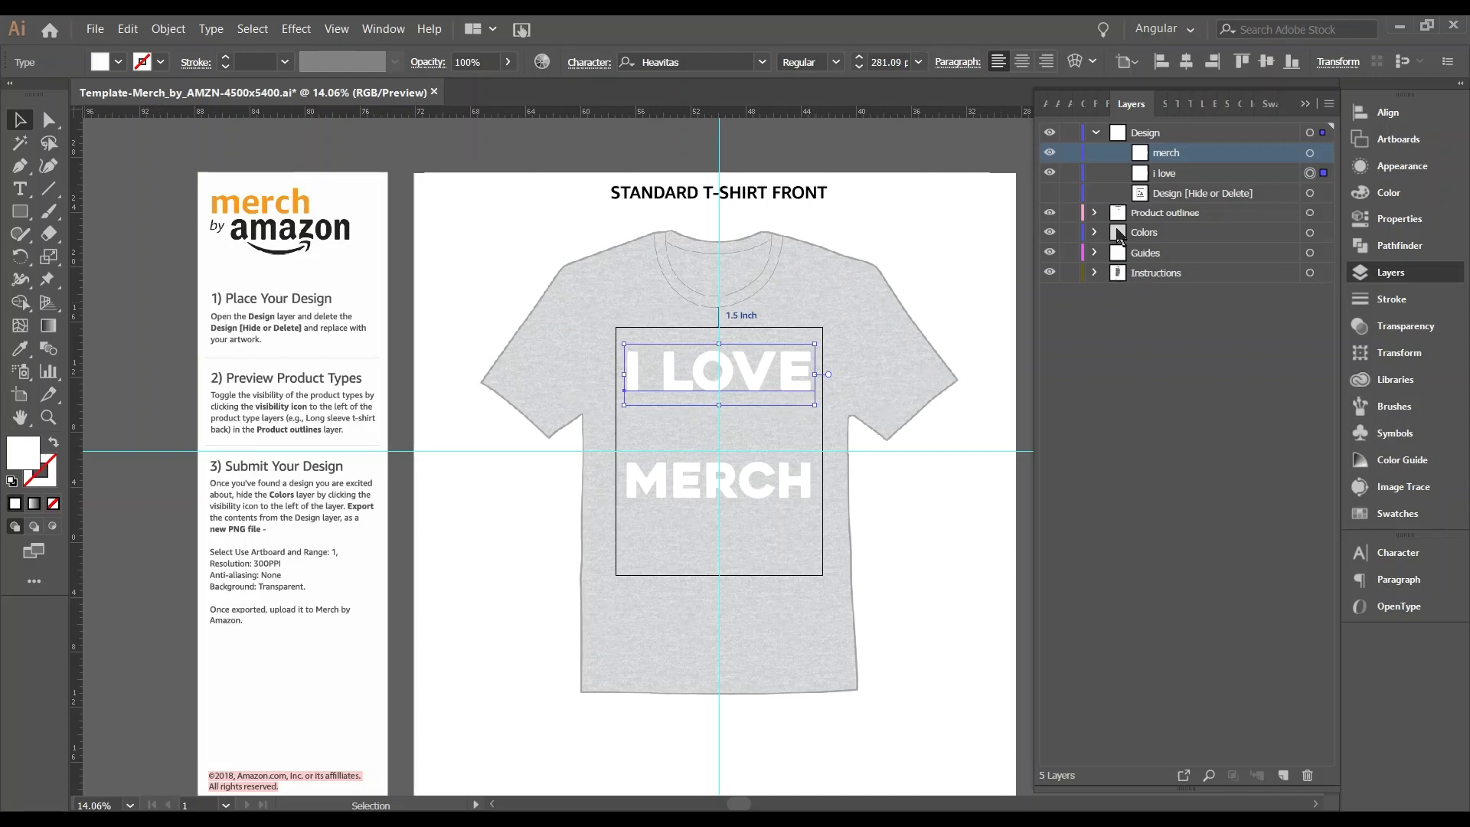
Step: Collapse Design, expand Product outlines, and swap Standard t-shirt front for Longsleeve t-shirt front
click(1095, 133)
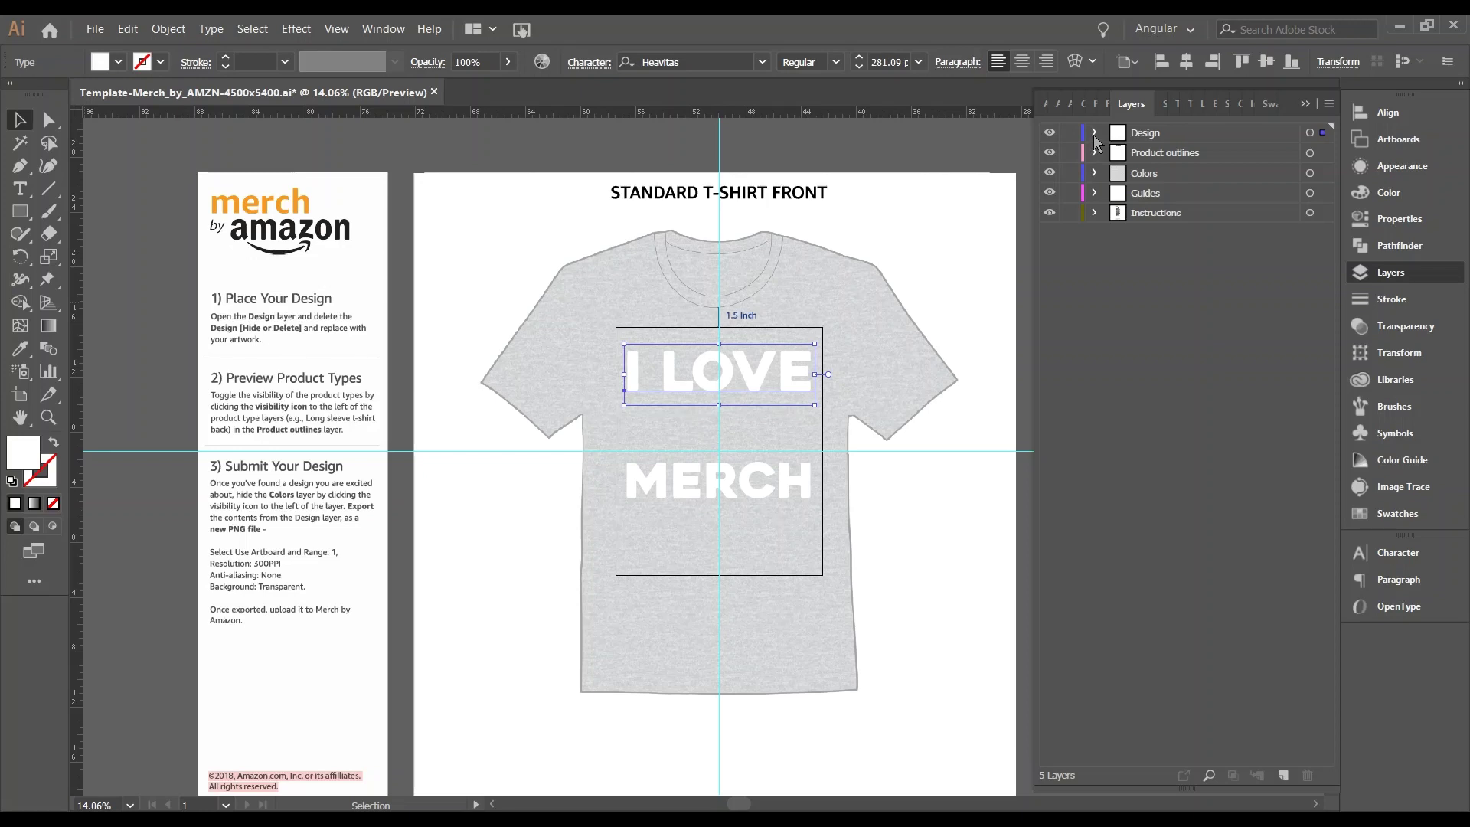
click(1095, 155)
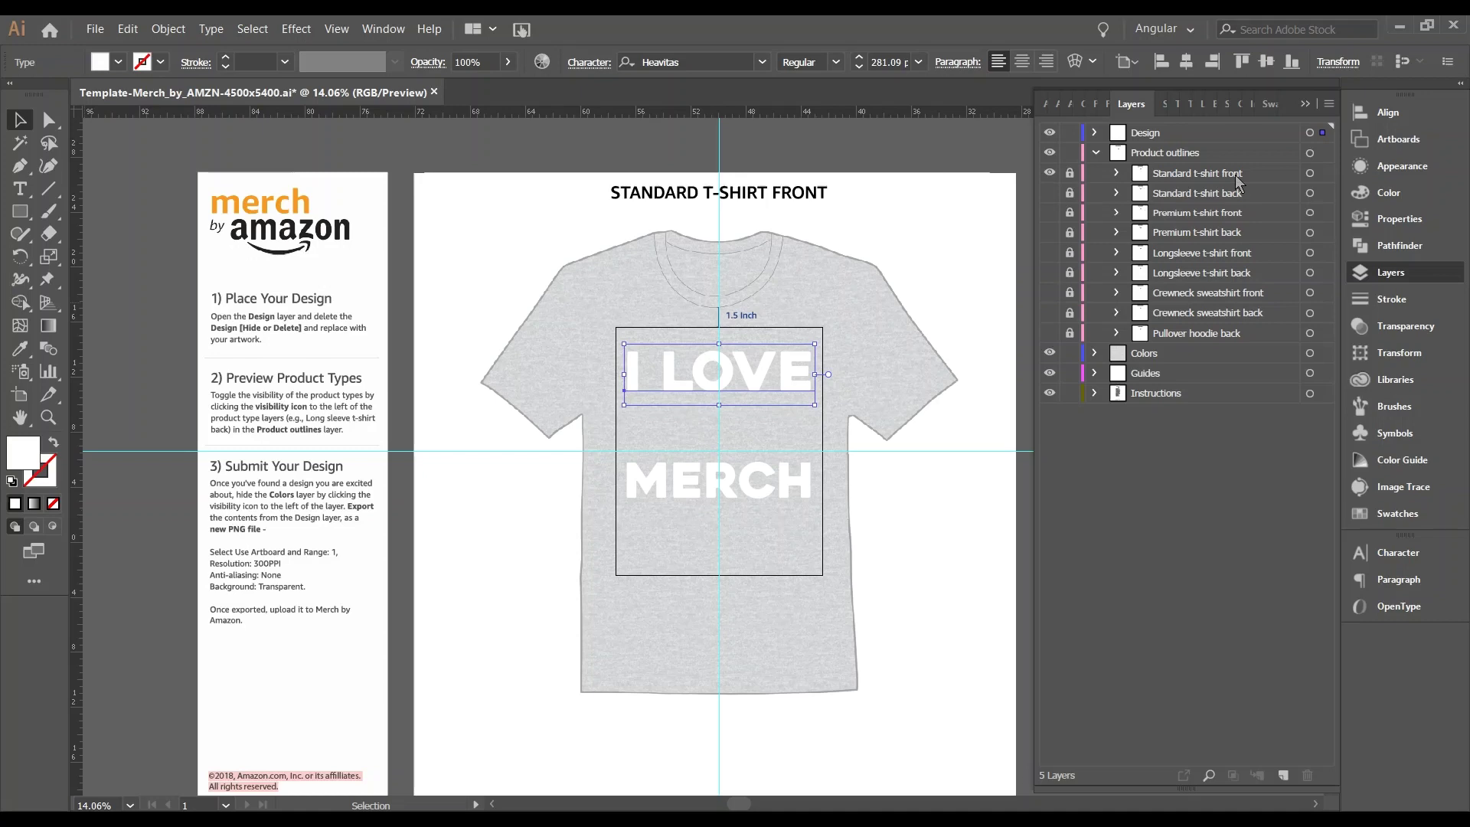
click(1048, 175)
click(1049, 194)
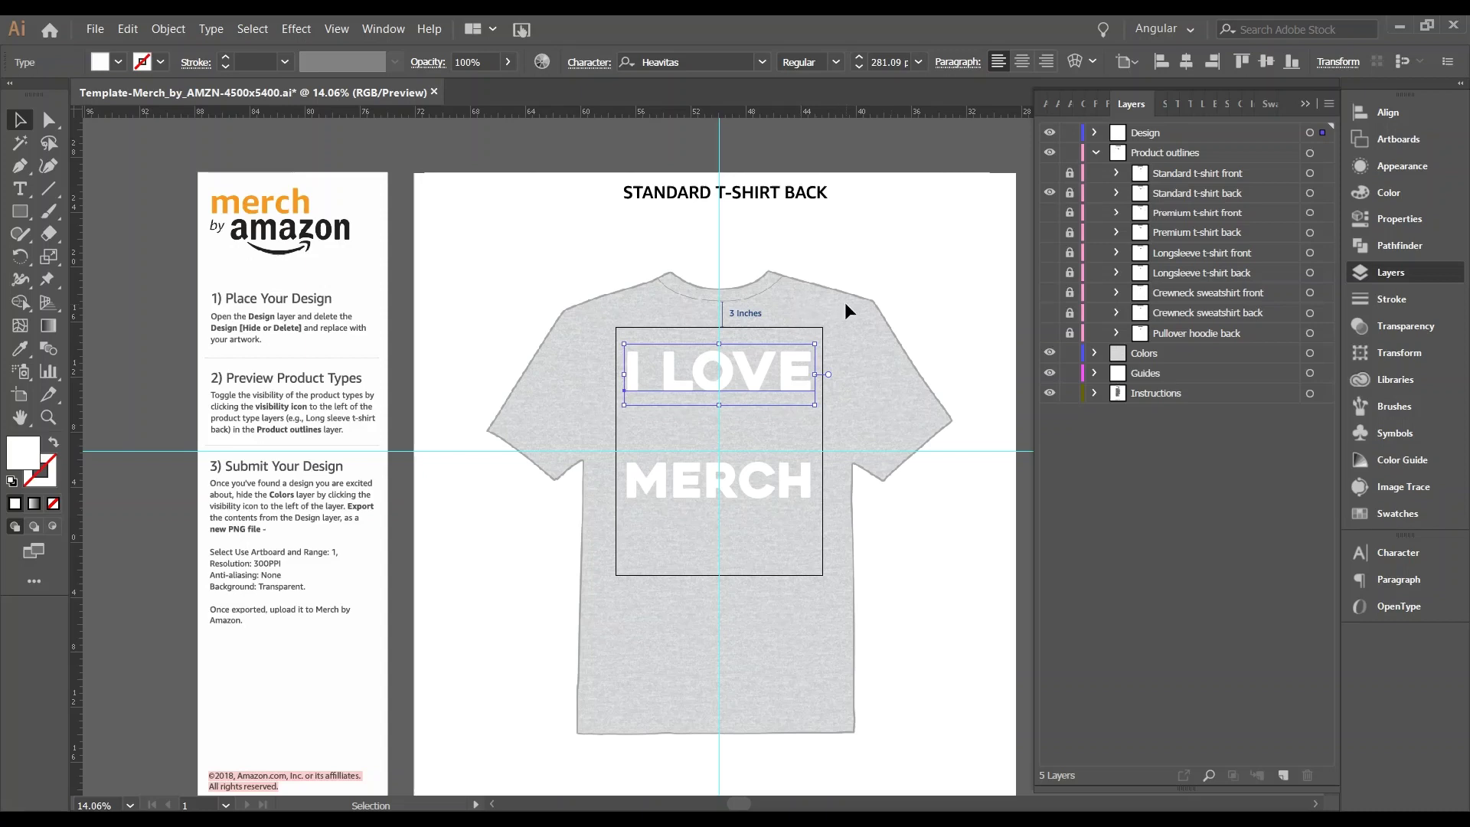
click(1050, 193)
click(1049, 273)
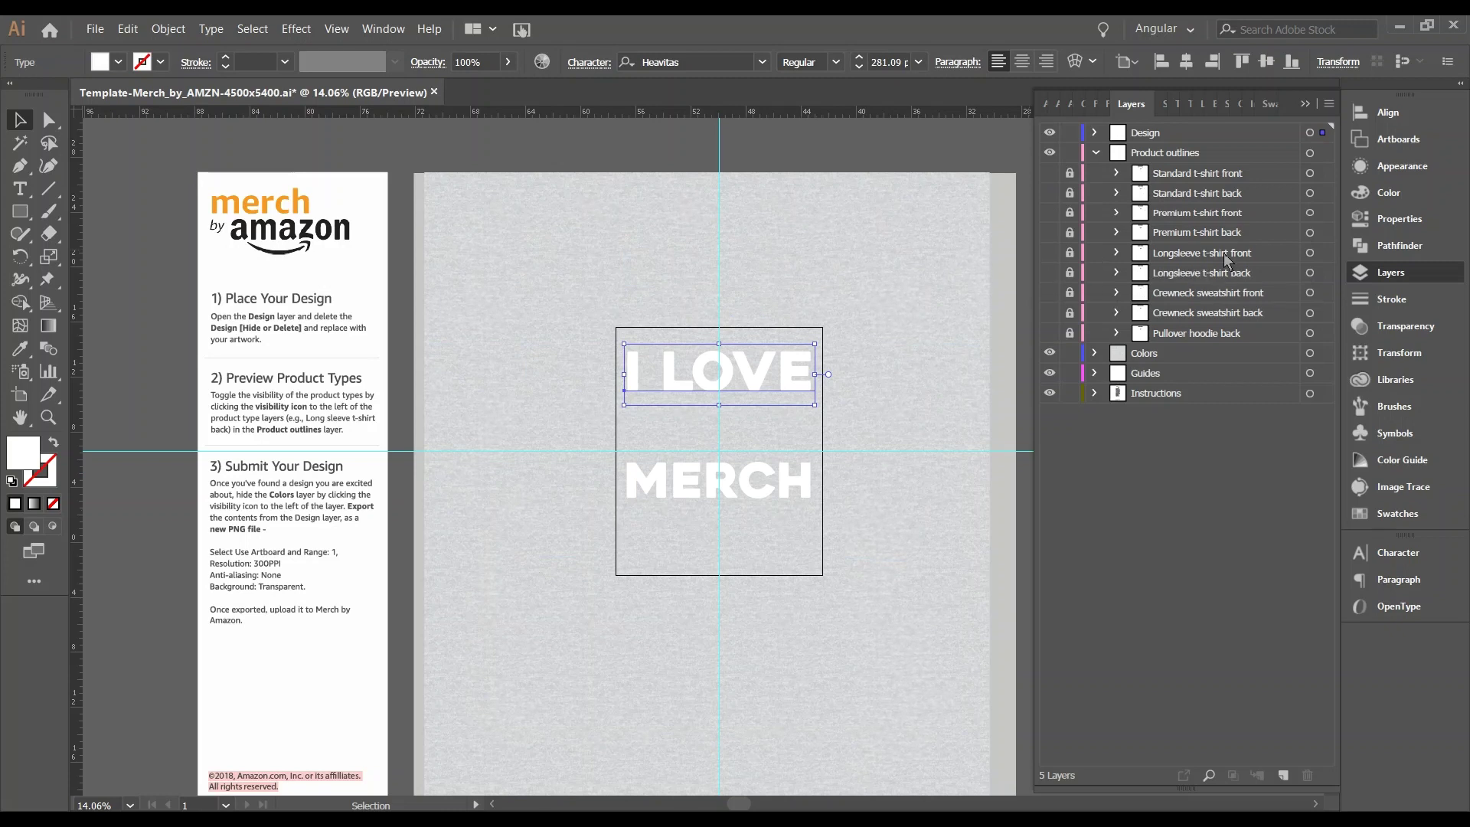
click(1050, 255)
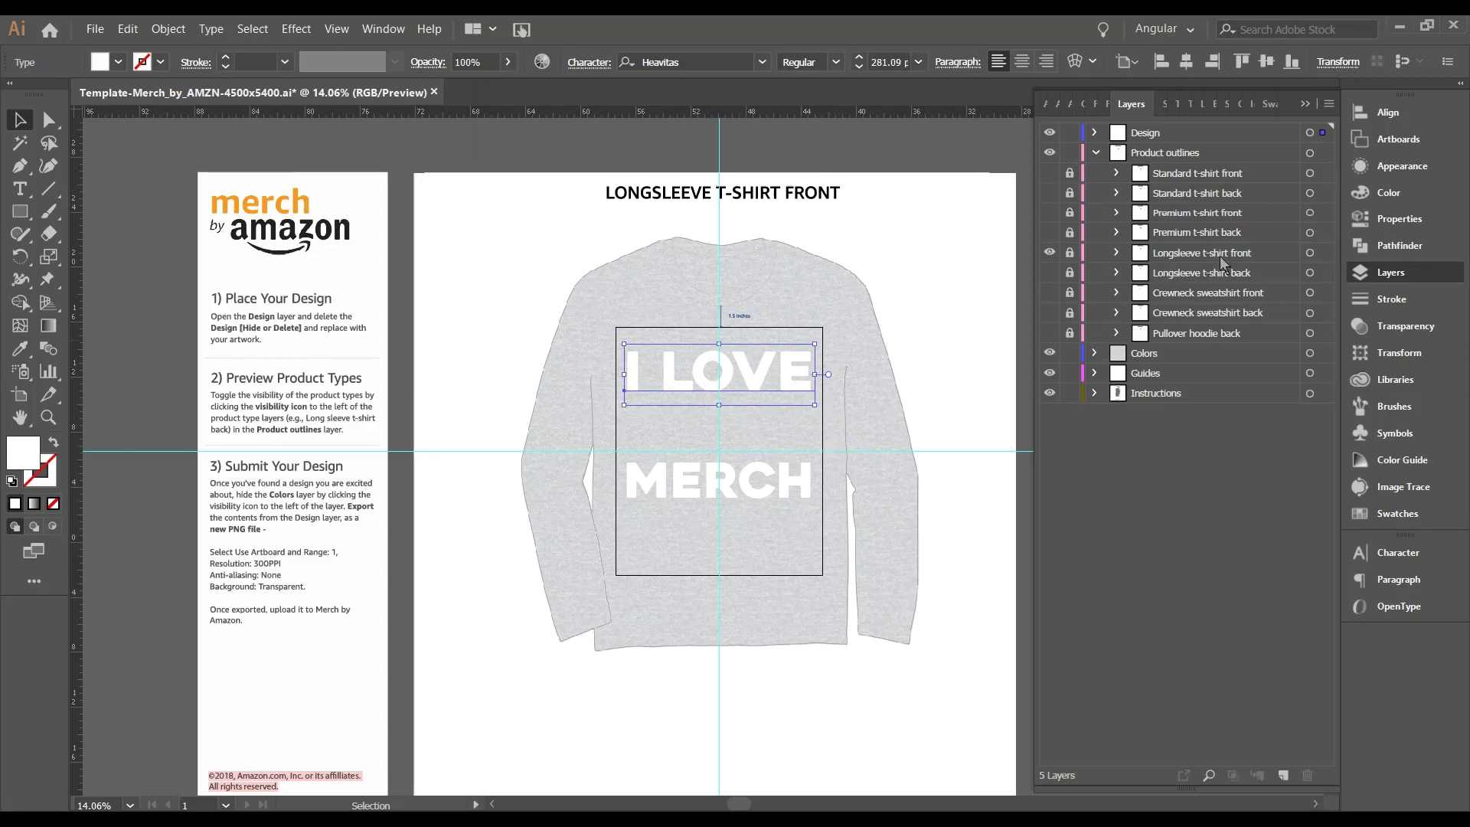
Step: Zoom in on the 1.5-inch collar gap, then swap Longsleeve front for Pullover hoodie back
key(ctrl+plus)
scroll(737, 314, up, 6)
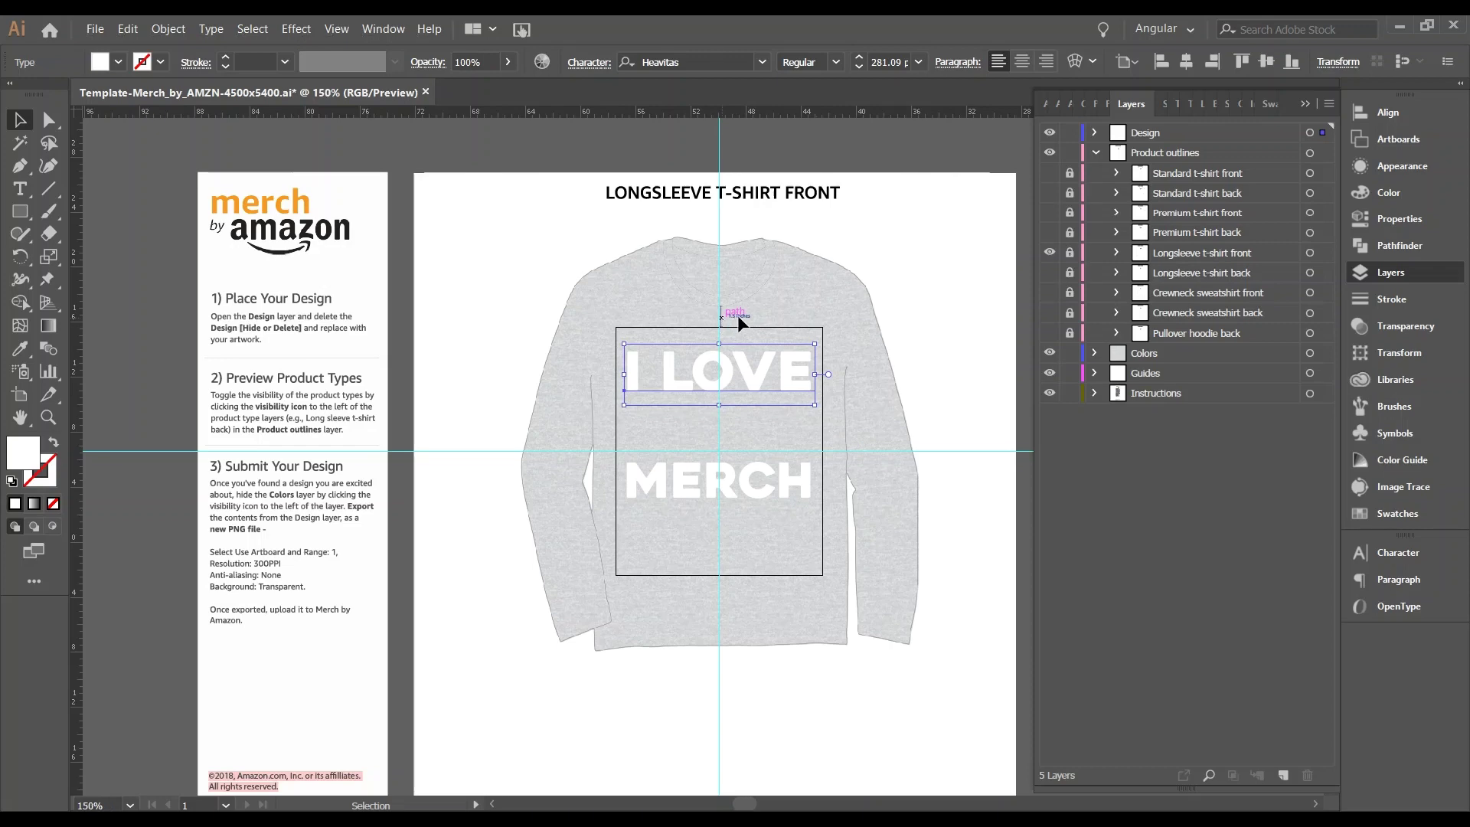
scroll(737, 315, down, 2)
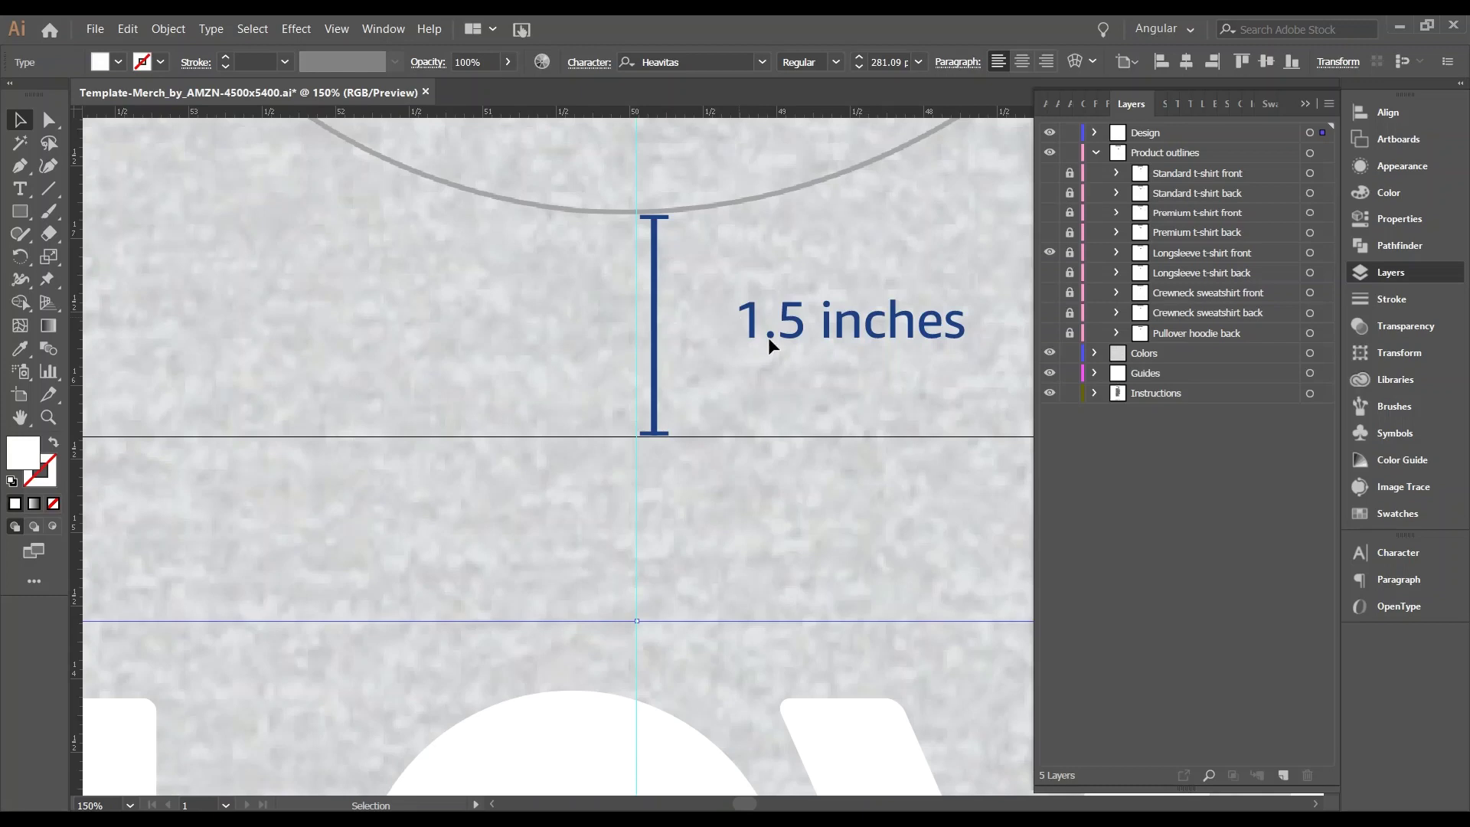
scroll(767, 343, down, 3)
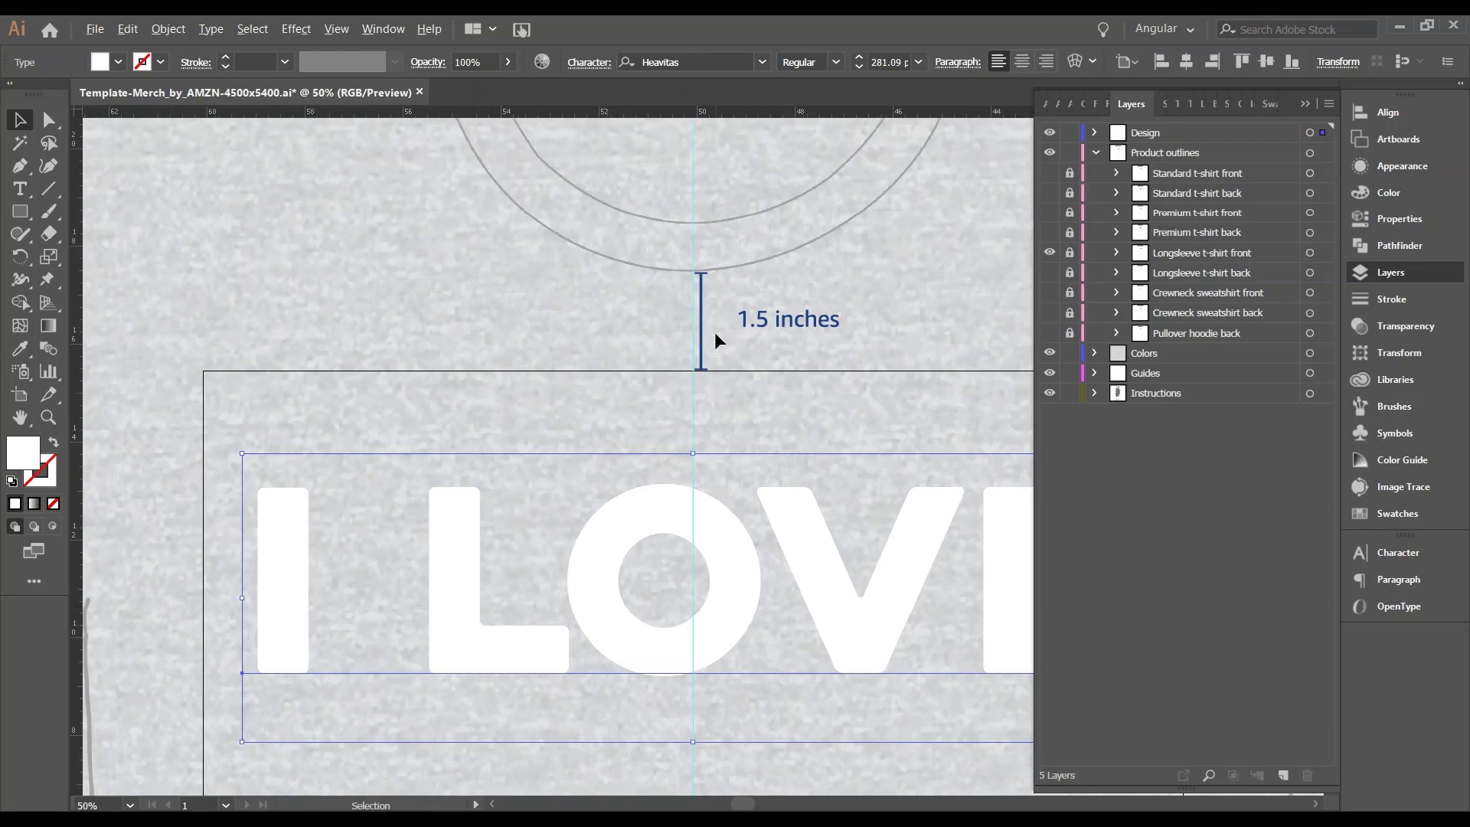
scroll(714, 332, down, 1)
scroll(714, 332, down, 2)
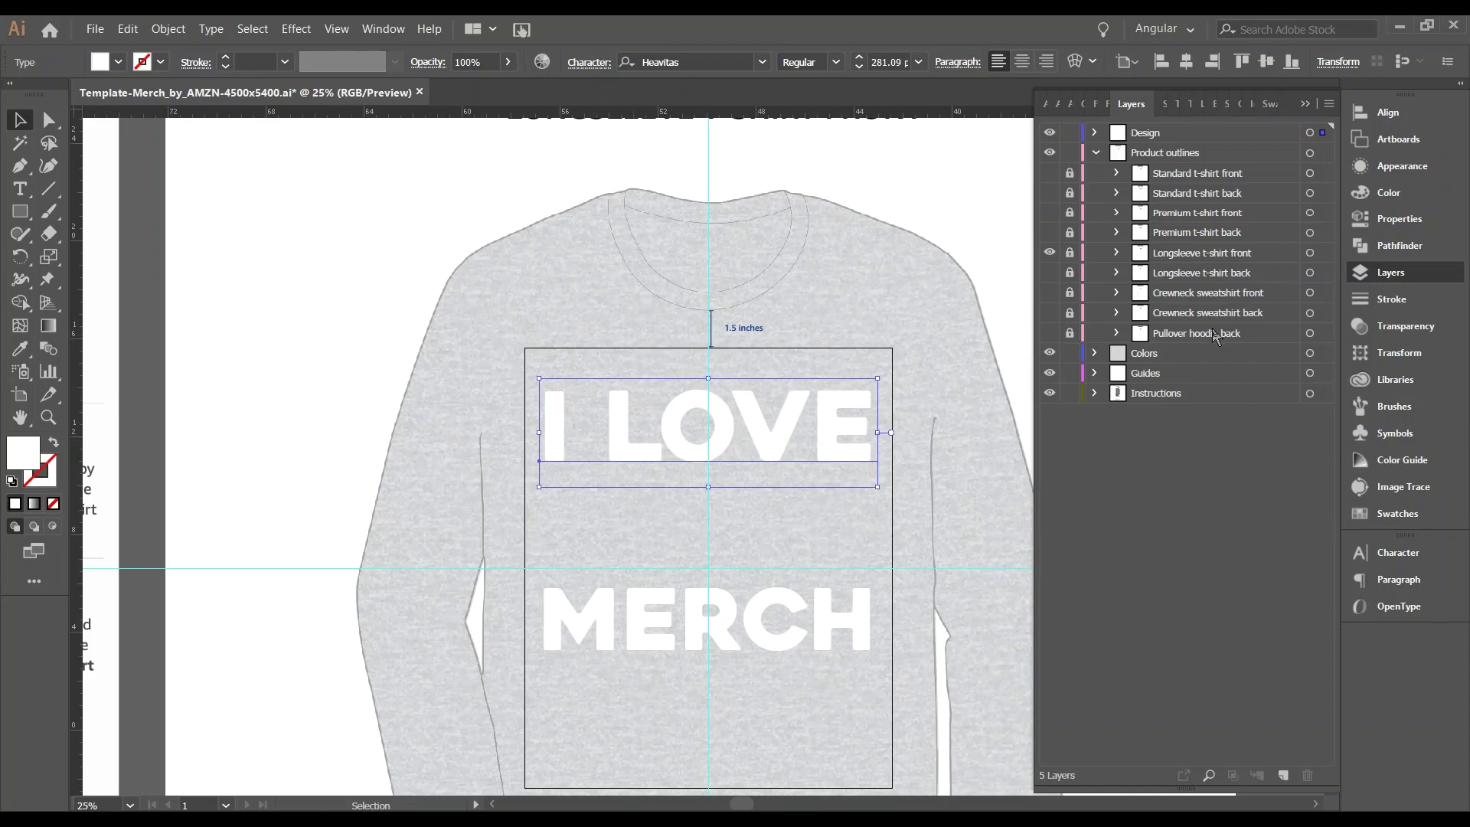
scroll(894, 375, down, 2)
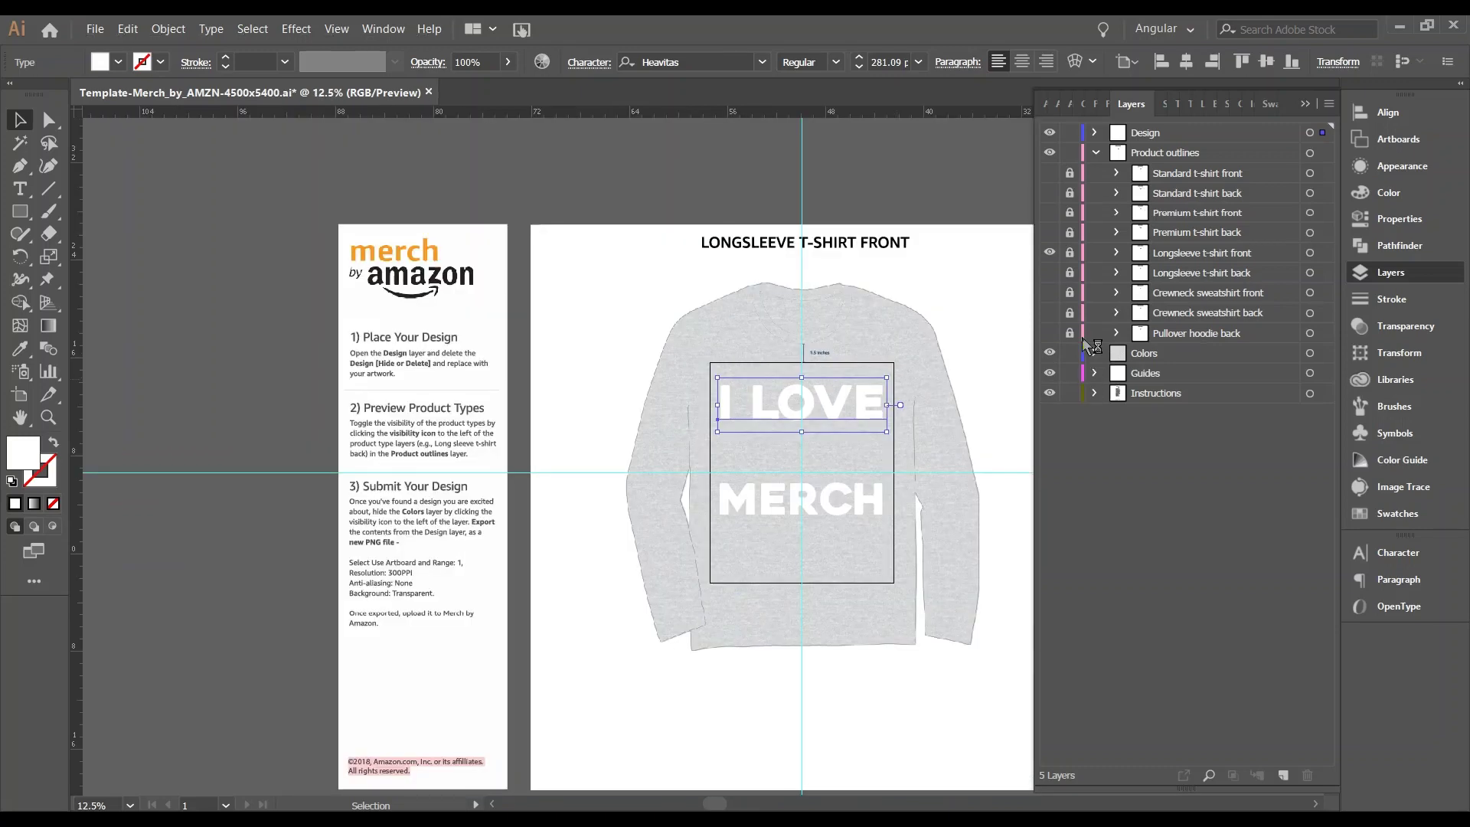
click(1049, 252)
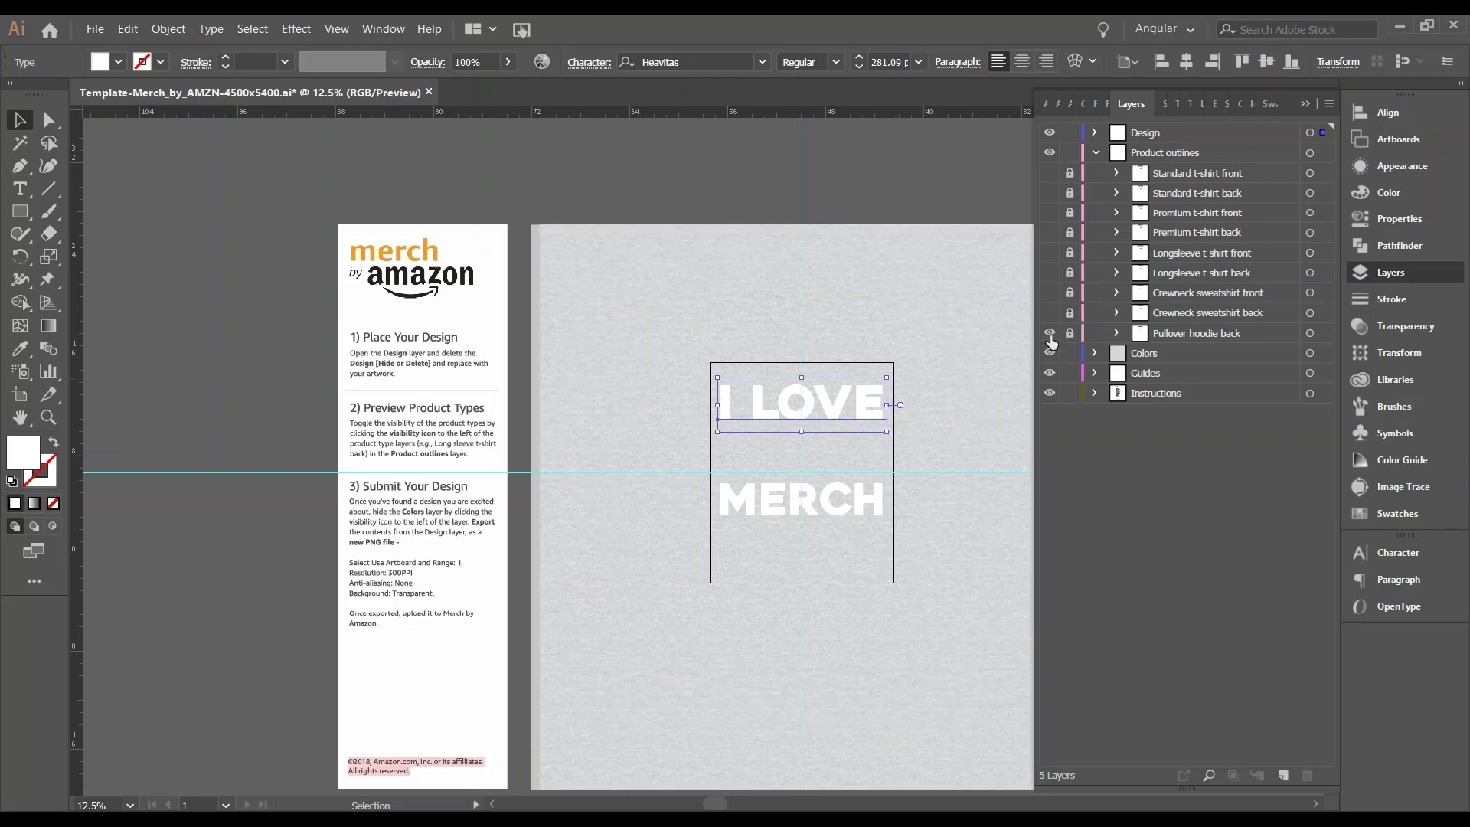
click(1049, 333)
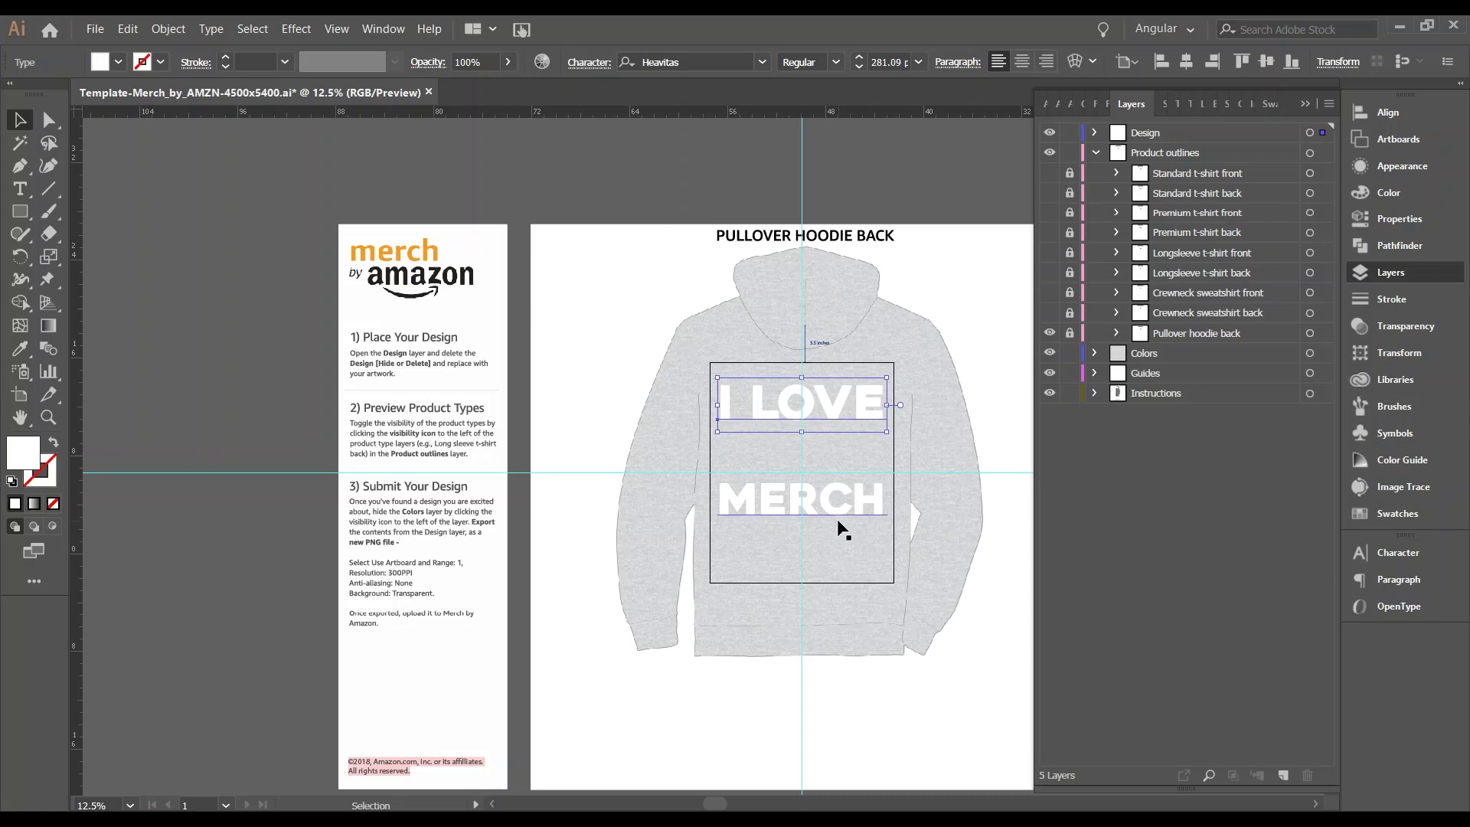
Step: Switch the preview to Standard t-shirt front, try Black, then set the shirt colour to Purple
click(1095, 353)
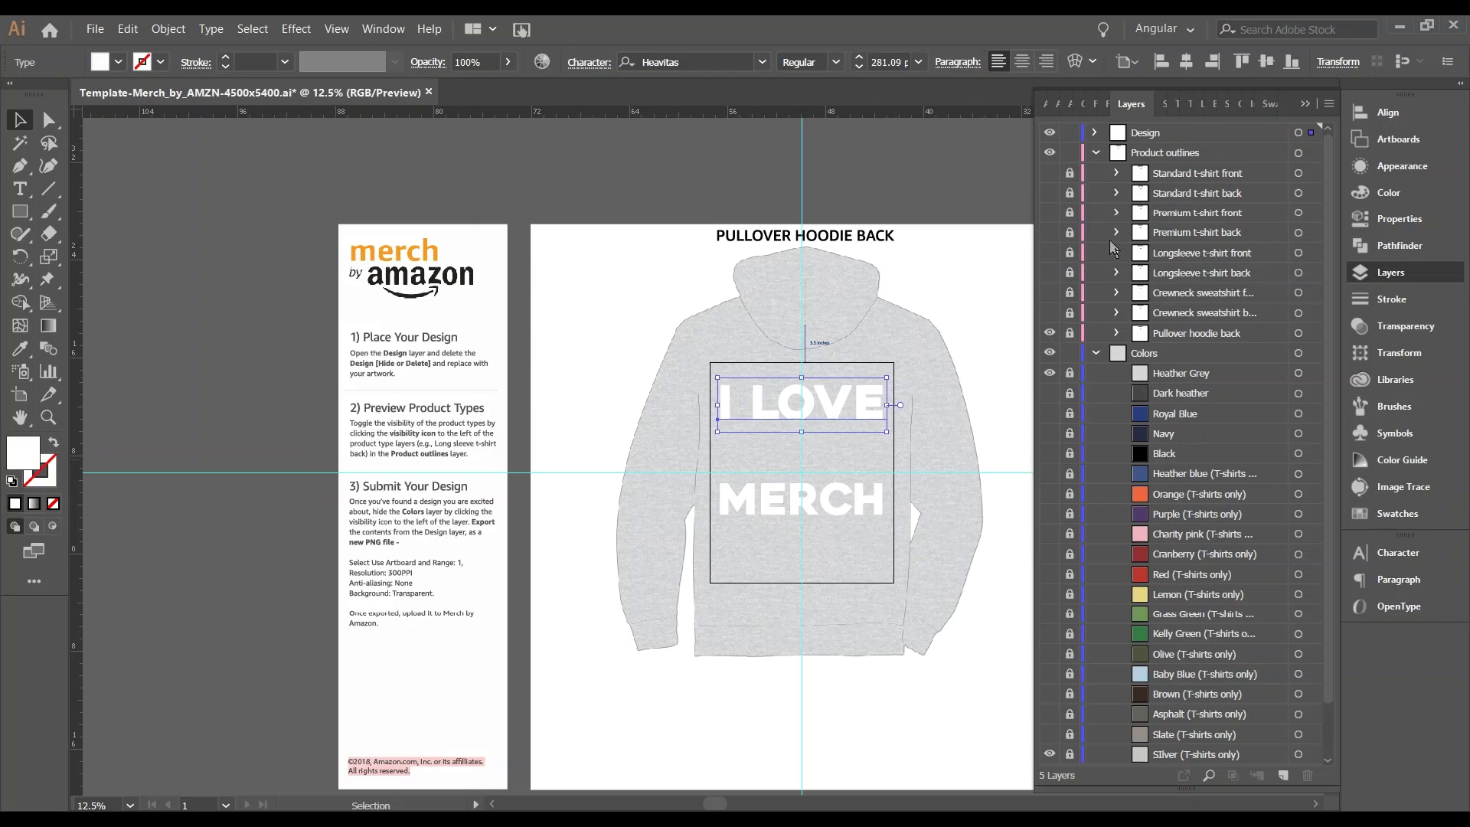
click(1049, 173)
click(1050, 334)
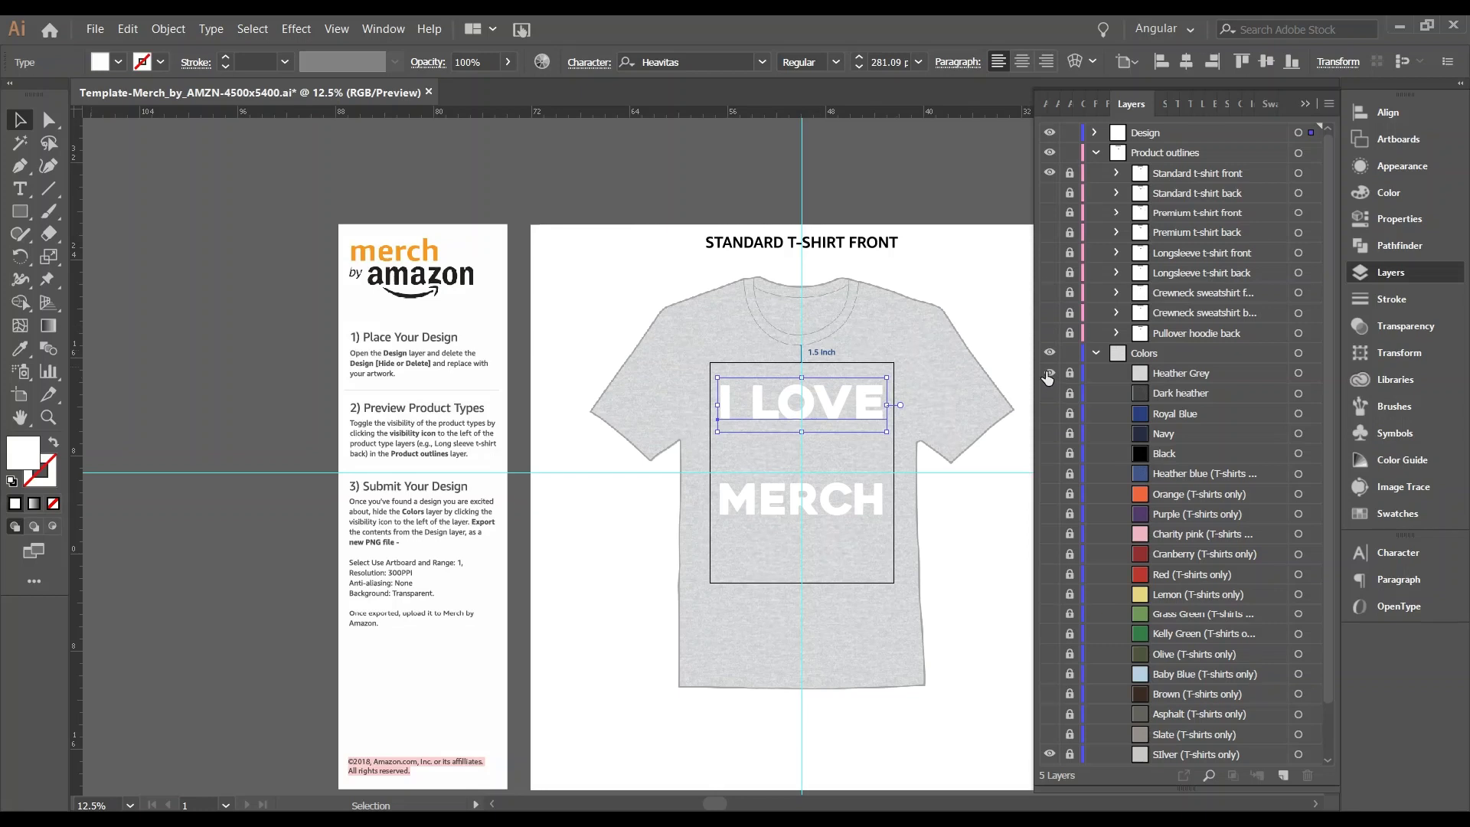
click(1049, 454)
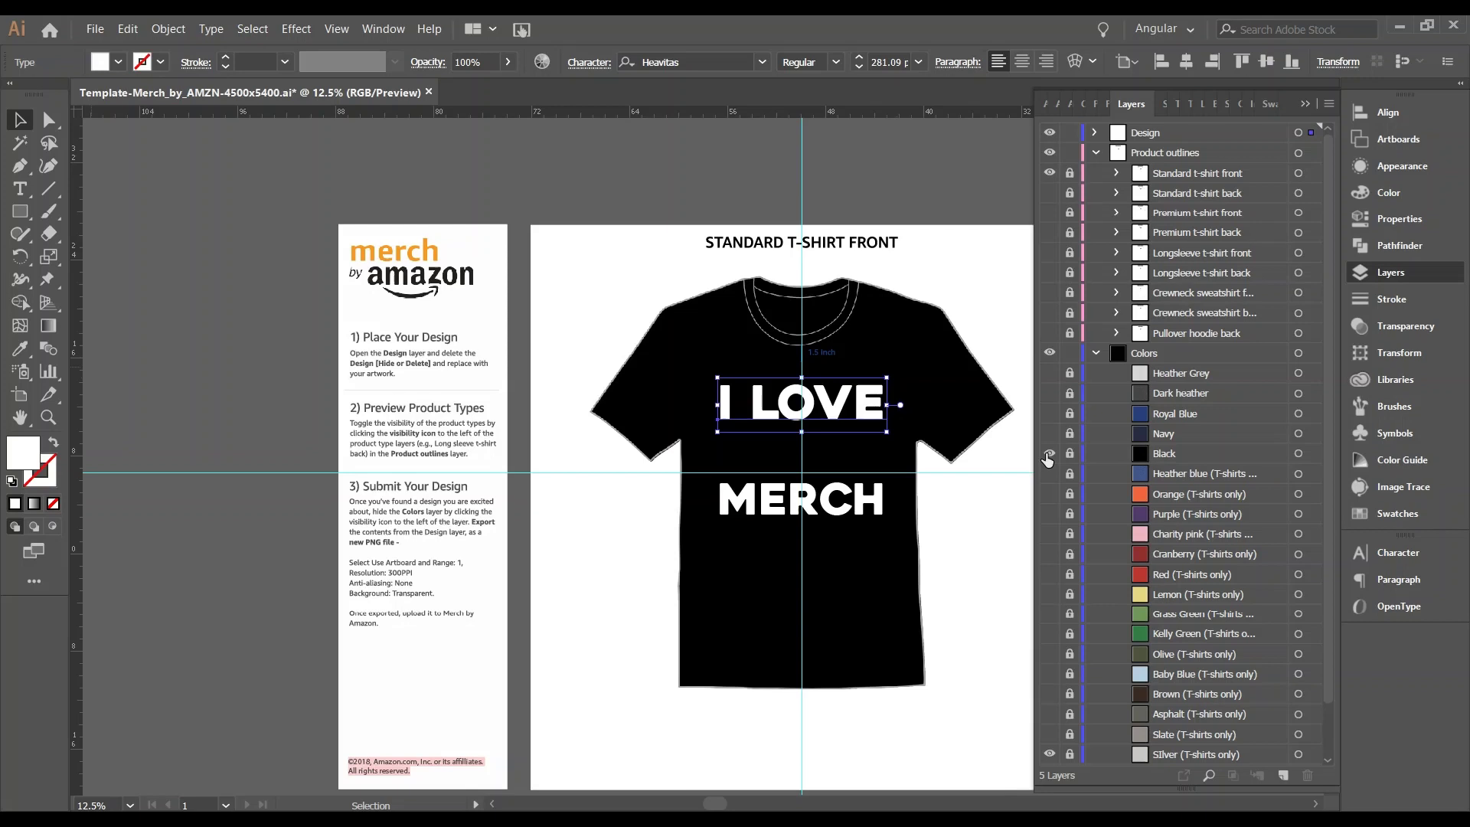
click(1049, 453)
click(1050, 454)
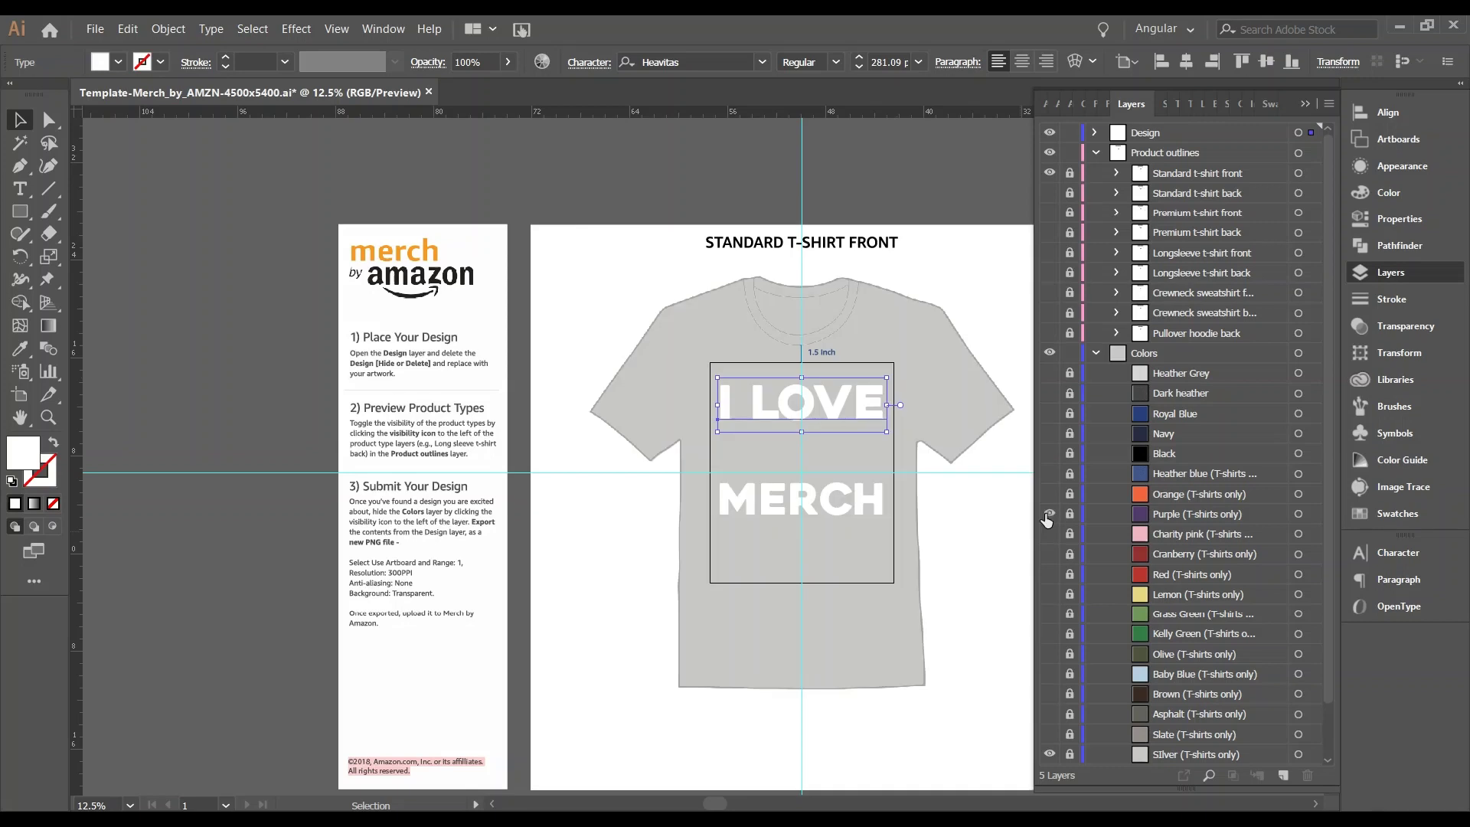
click(1049, 514)
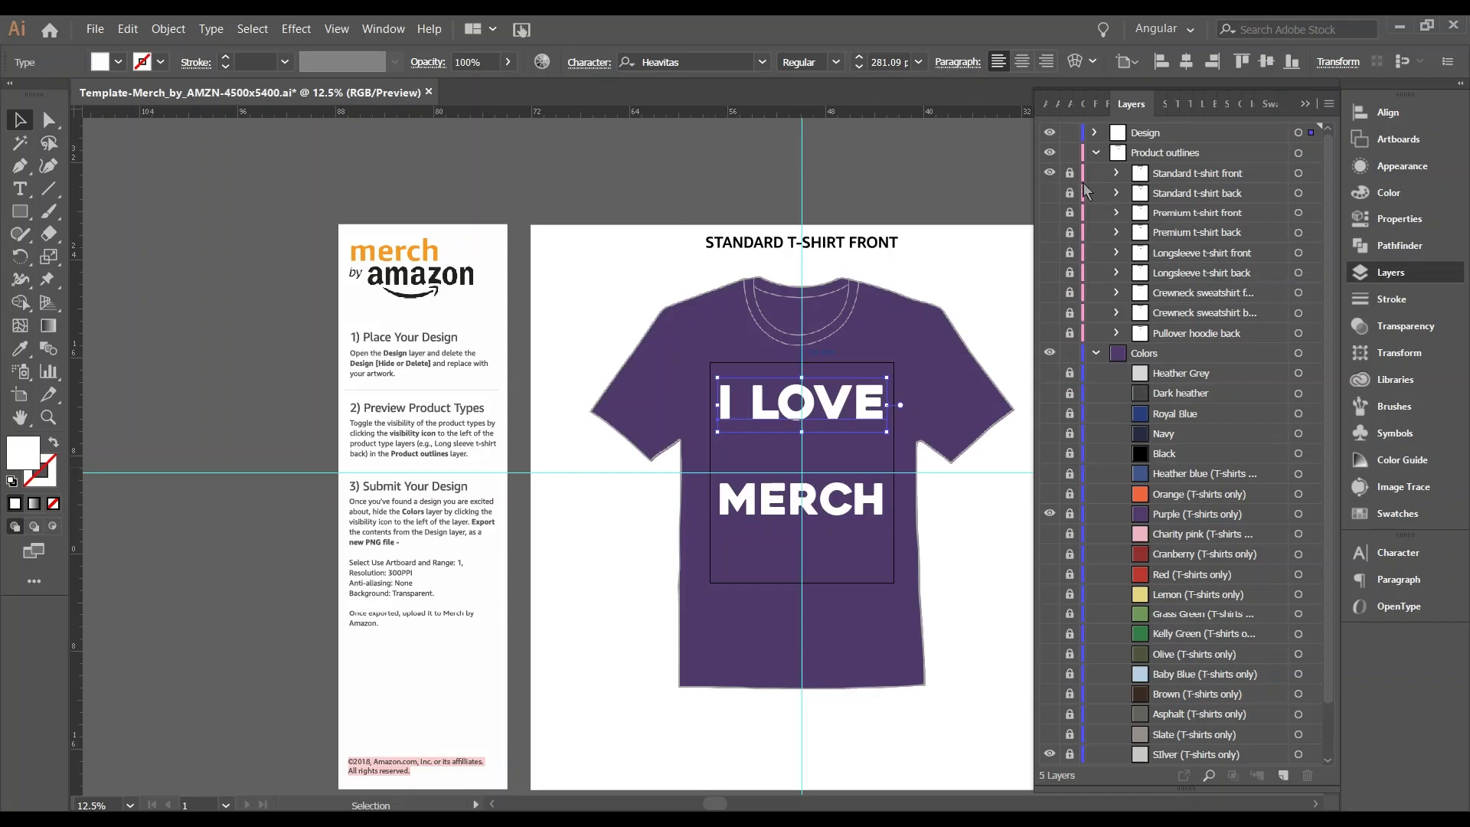
Step: Preview the design on the Longsleeve t-shirt front mockup and switch the shirt colour from Purple to Black
click(1050, 175)
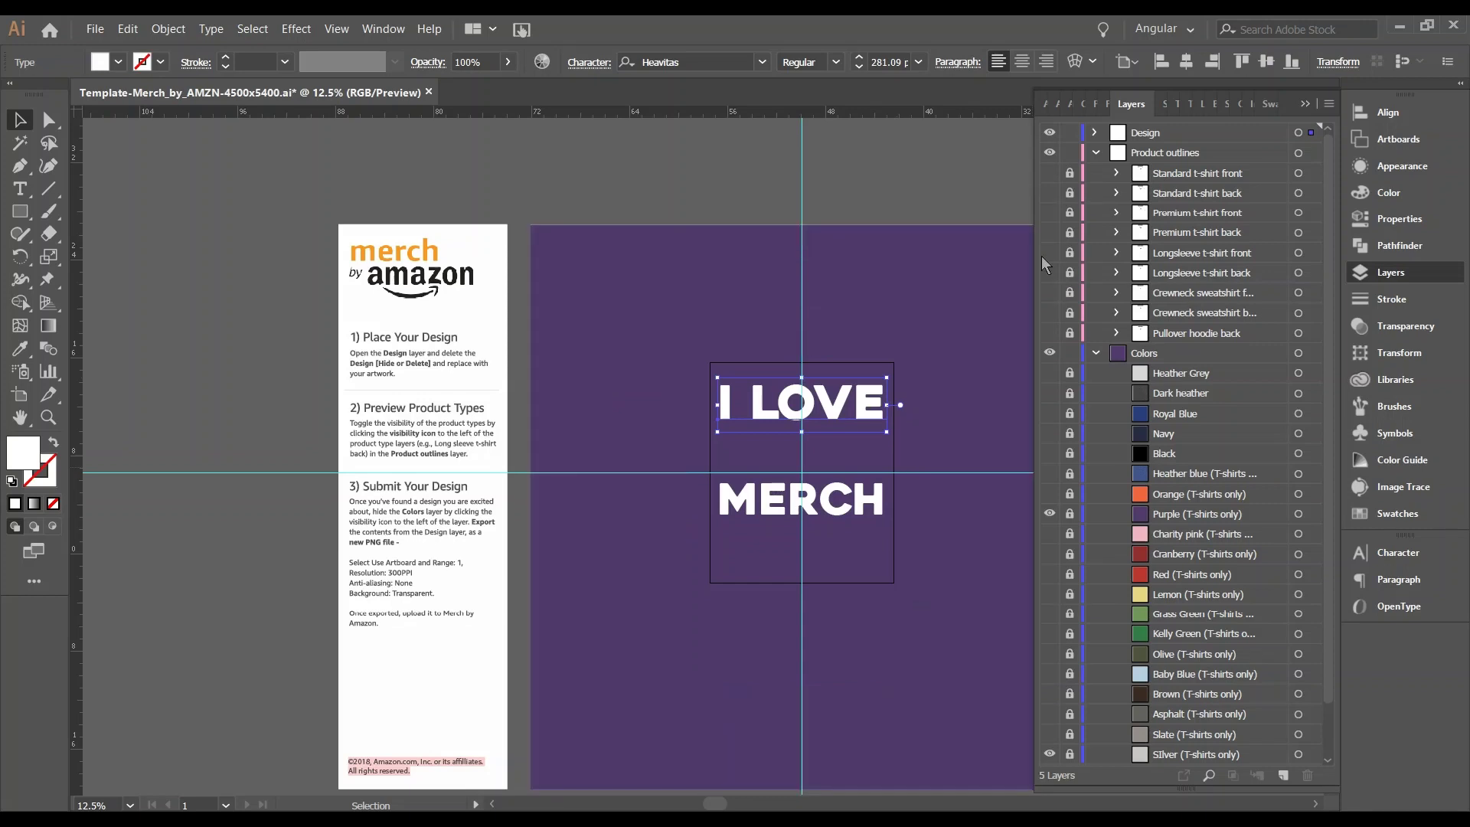
click(1049, 252)
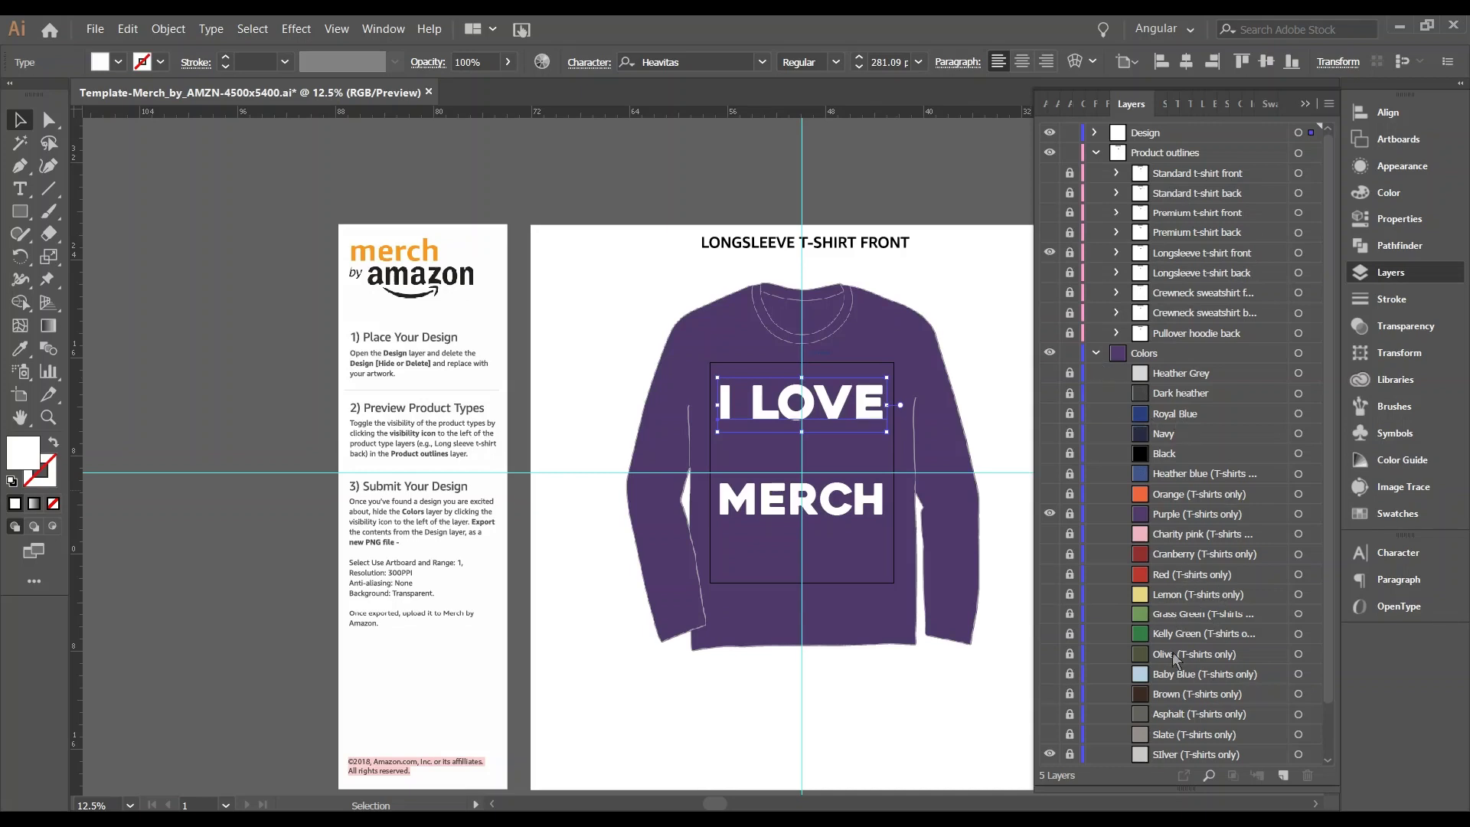
scroll(1176, 699, down, 2)
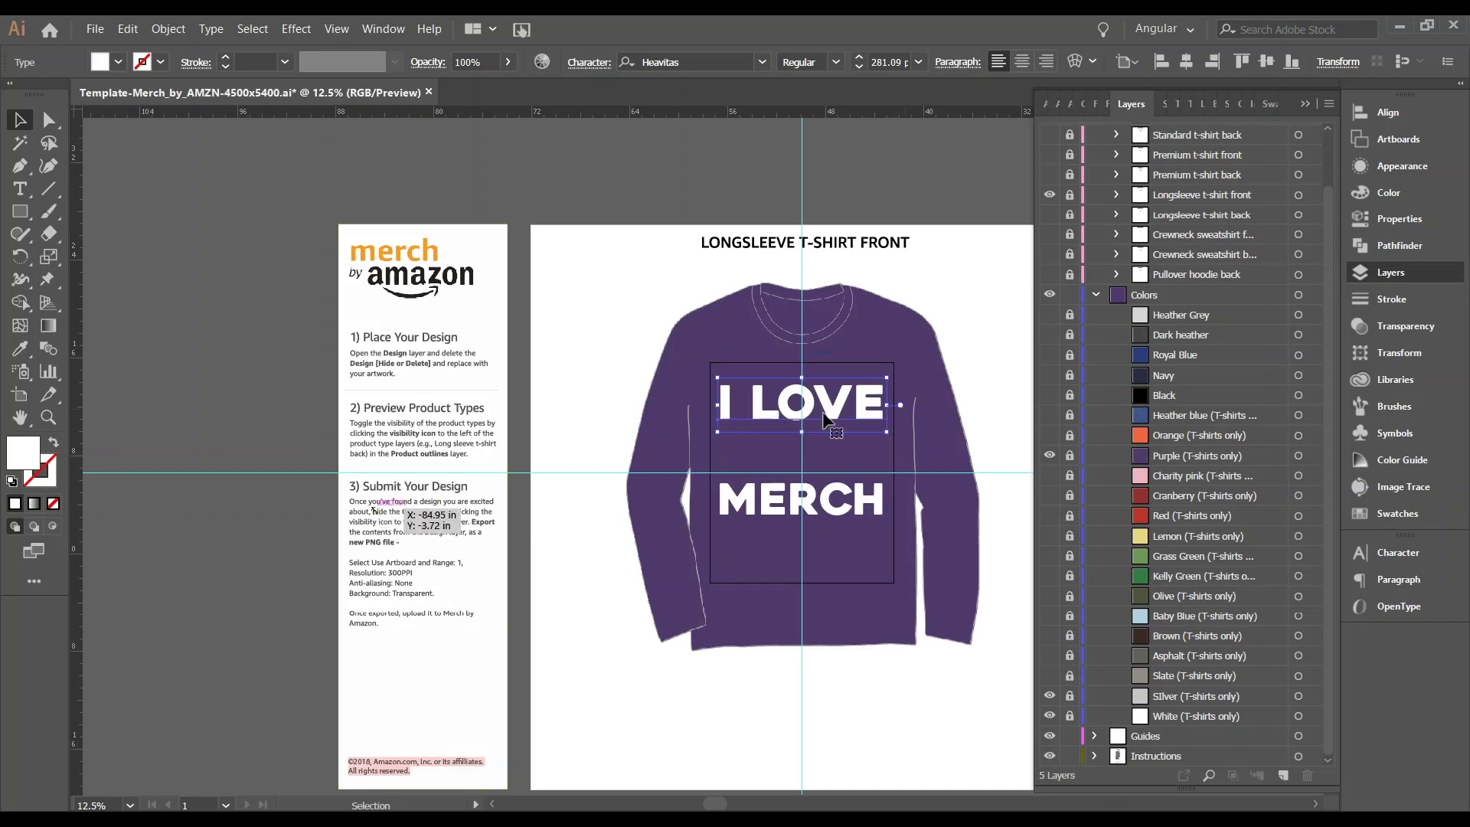
click(1049, 395)
click(1050, 456)
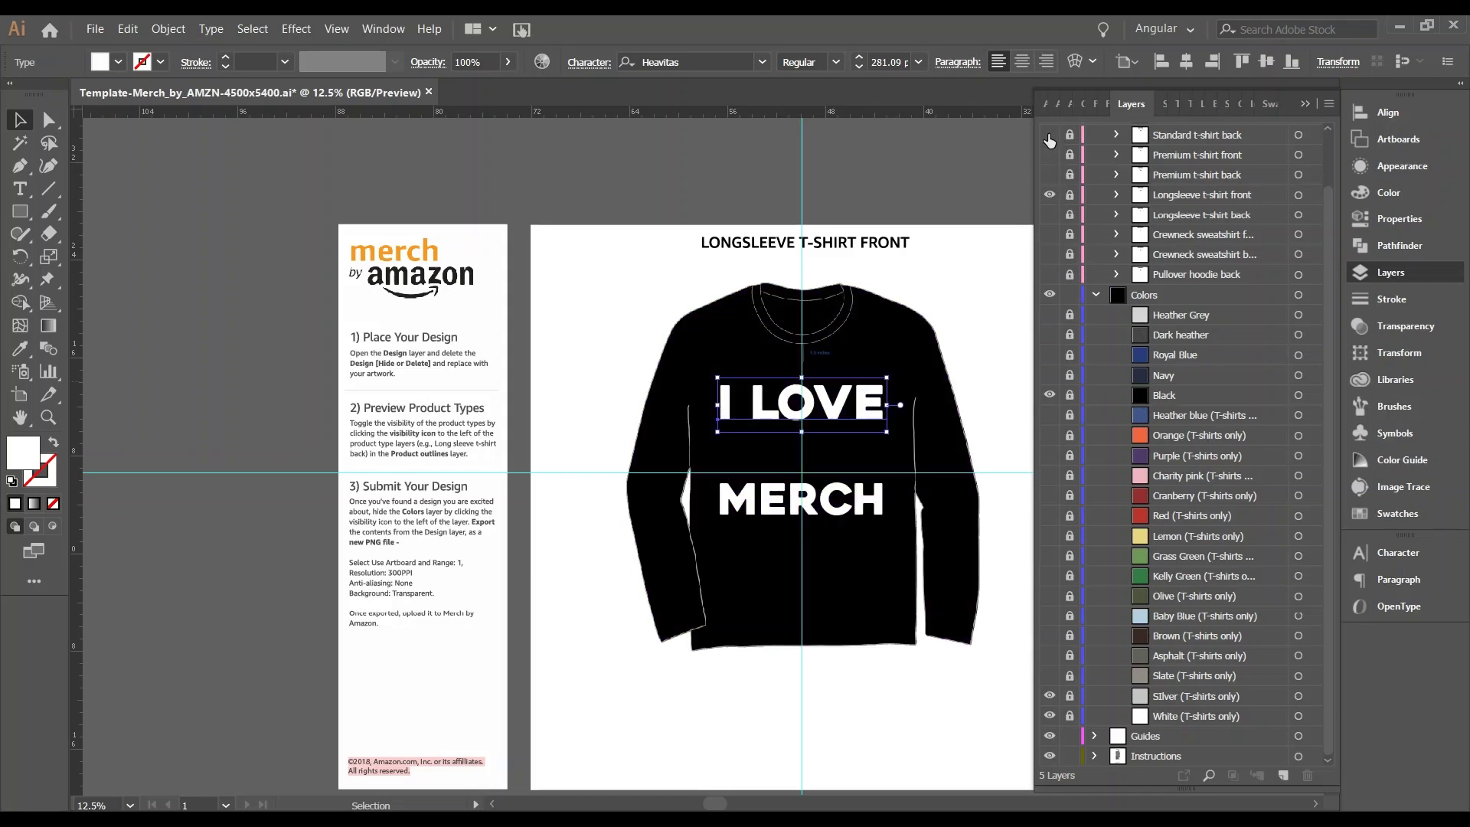
Step: Go back to the Standard t-shirt front mockup, hiding the Longsleeve front and the back outline
click(1050, 135)
scroll(1061, 216, up, 2)
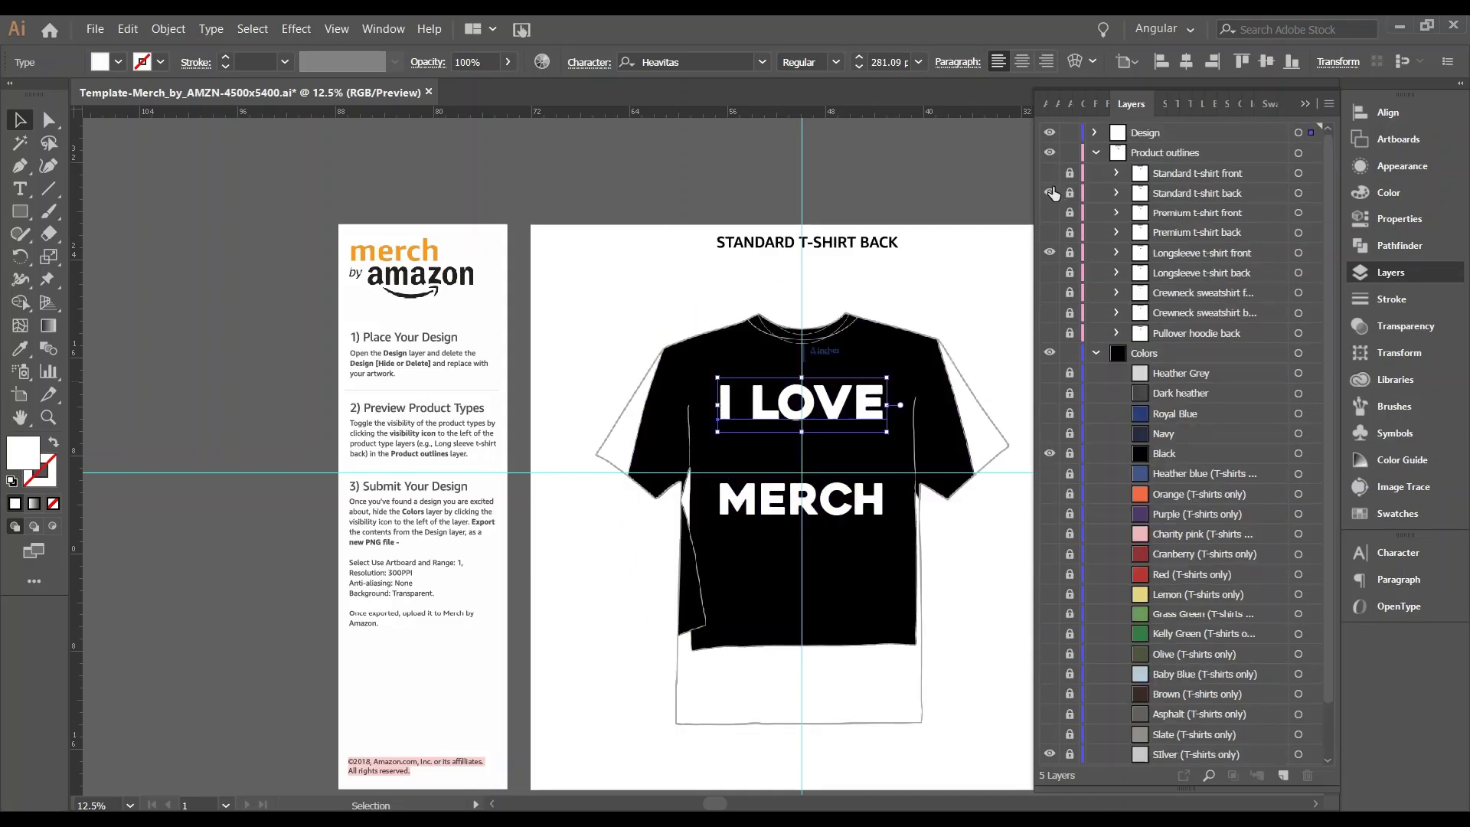
click(1050, 173)
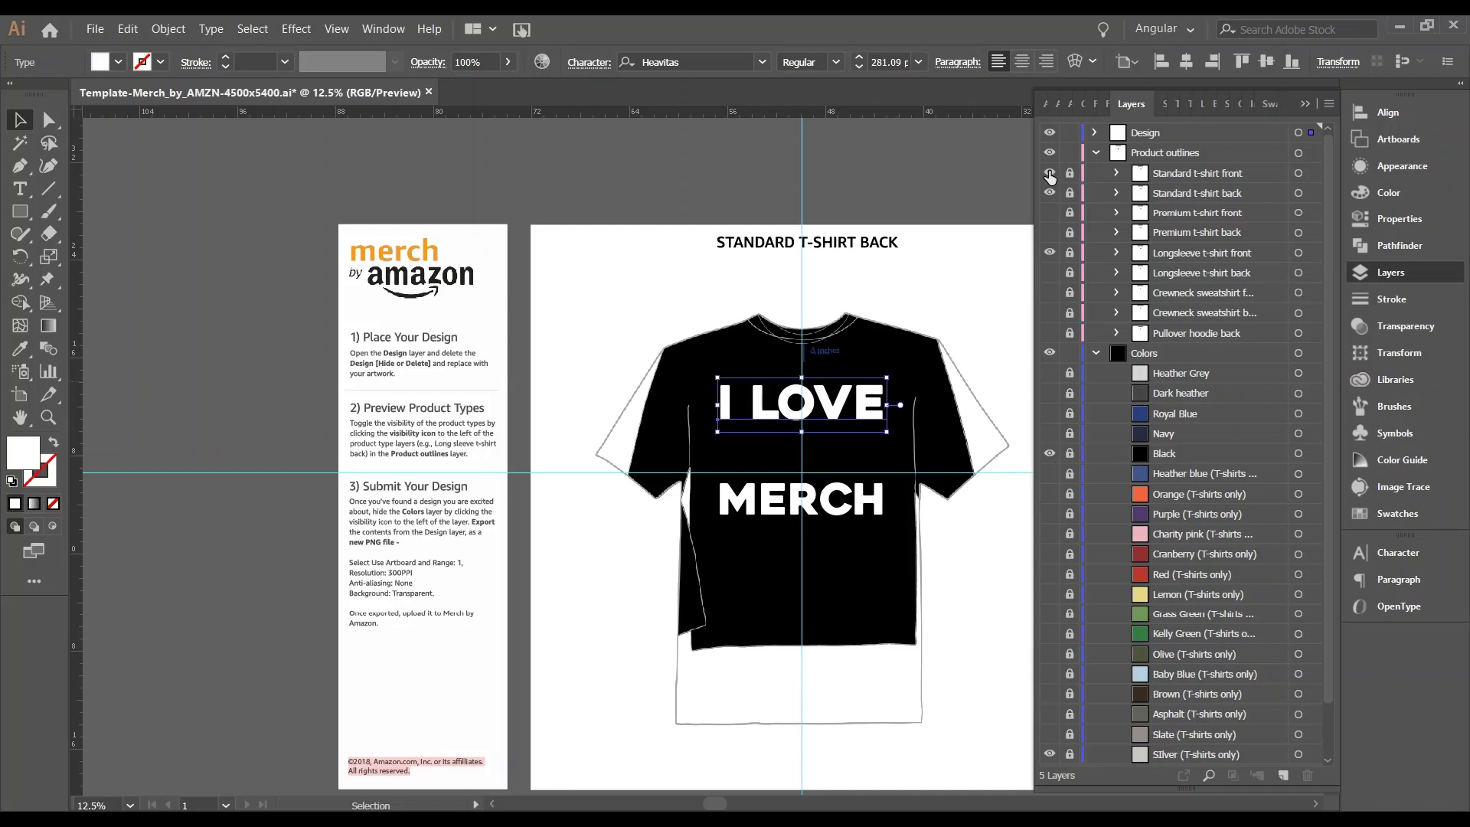
click(1050, 253)
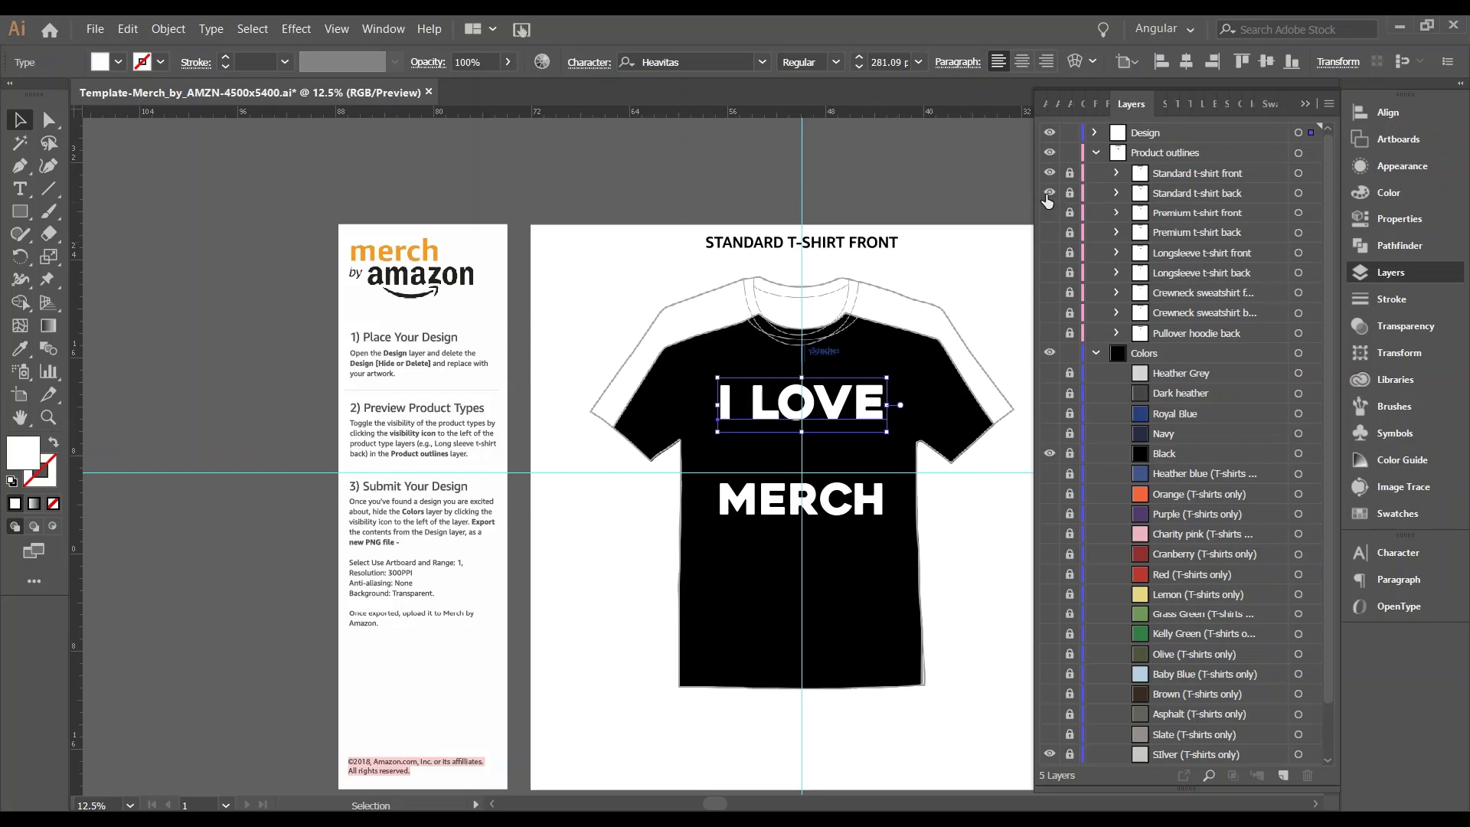
click(1050, 192)
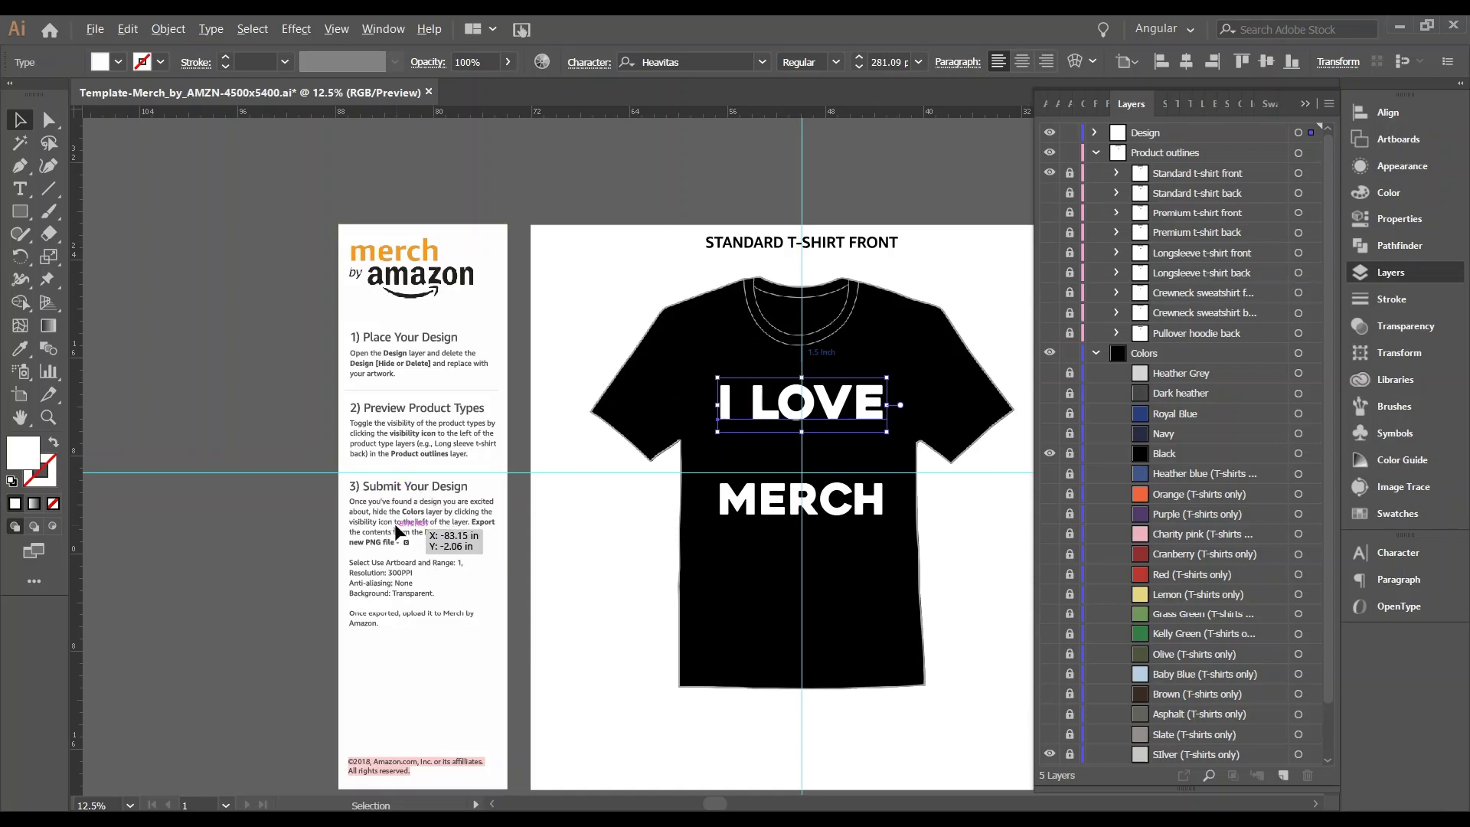
Step: Zoom from 12.5% to 33.33% over the Submit Your Design instructions artboard
scroll(398, 530, up, 1)
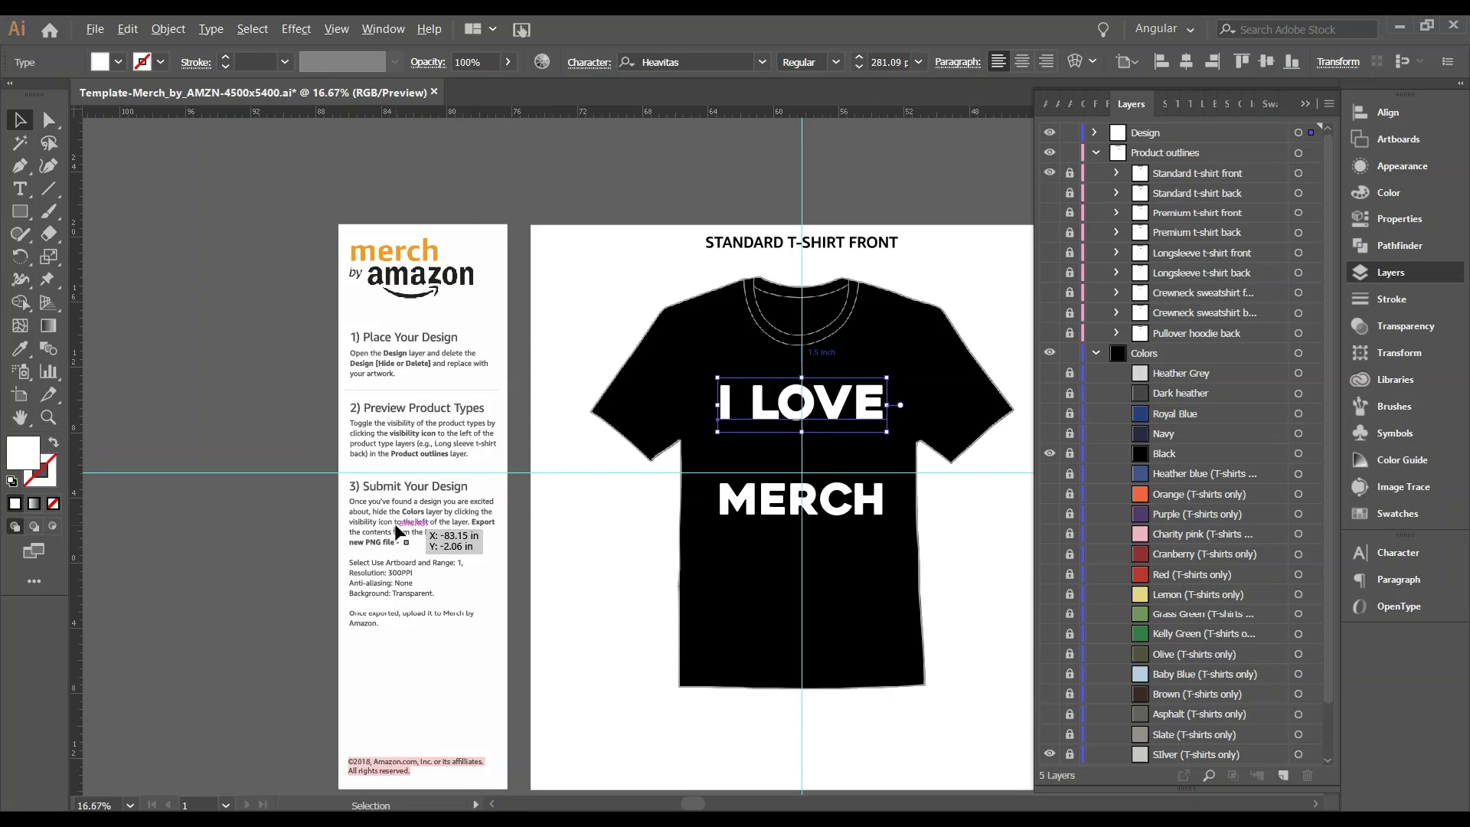
scroll(397, 530, up, 2)
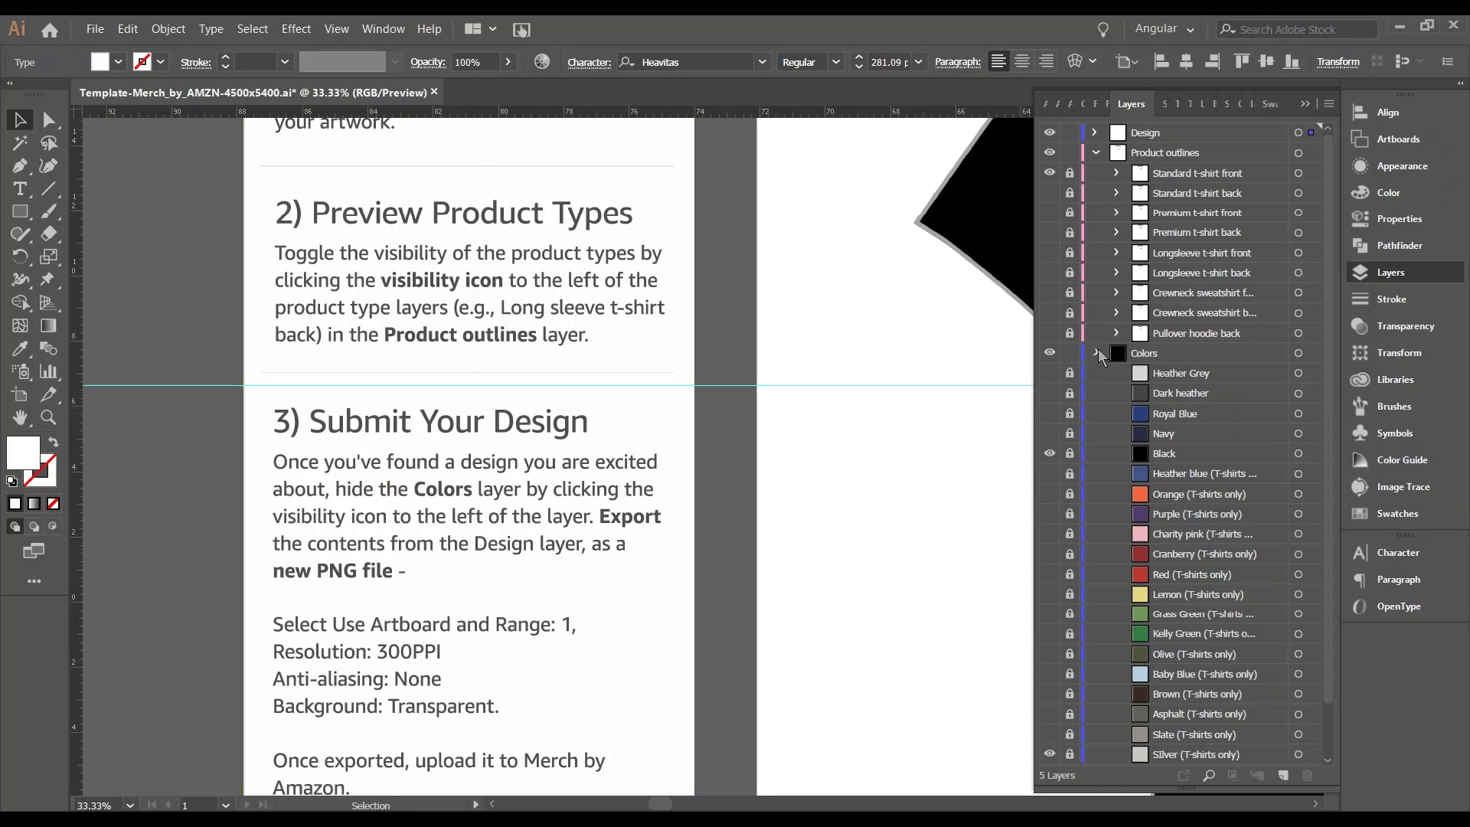
Step: Hide the Colors, Standard t-shirt front, Product outlines and Guides layers, then zoom out
click(1096, 353)
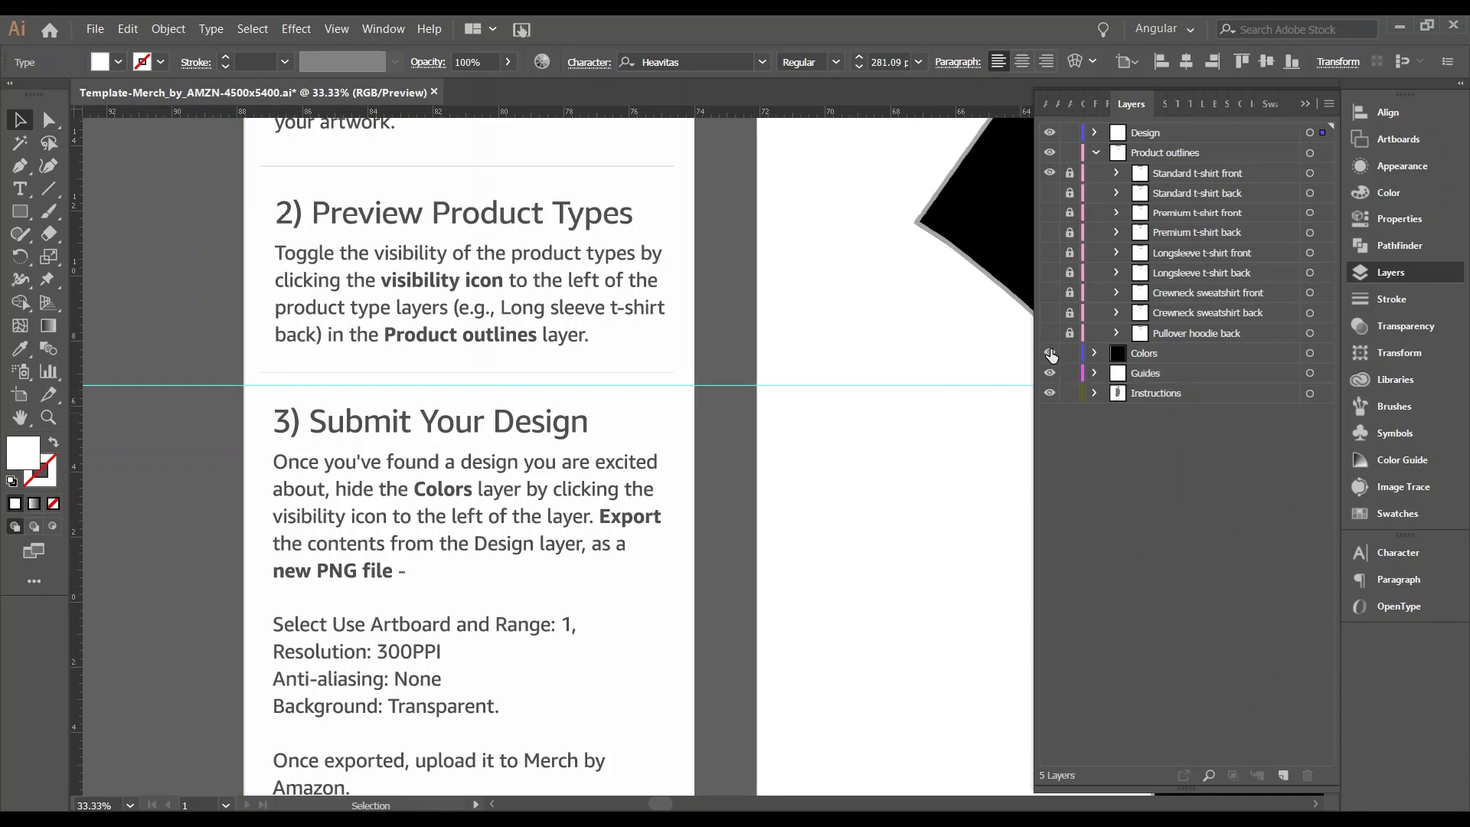
click(1050, 353)
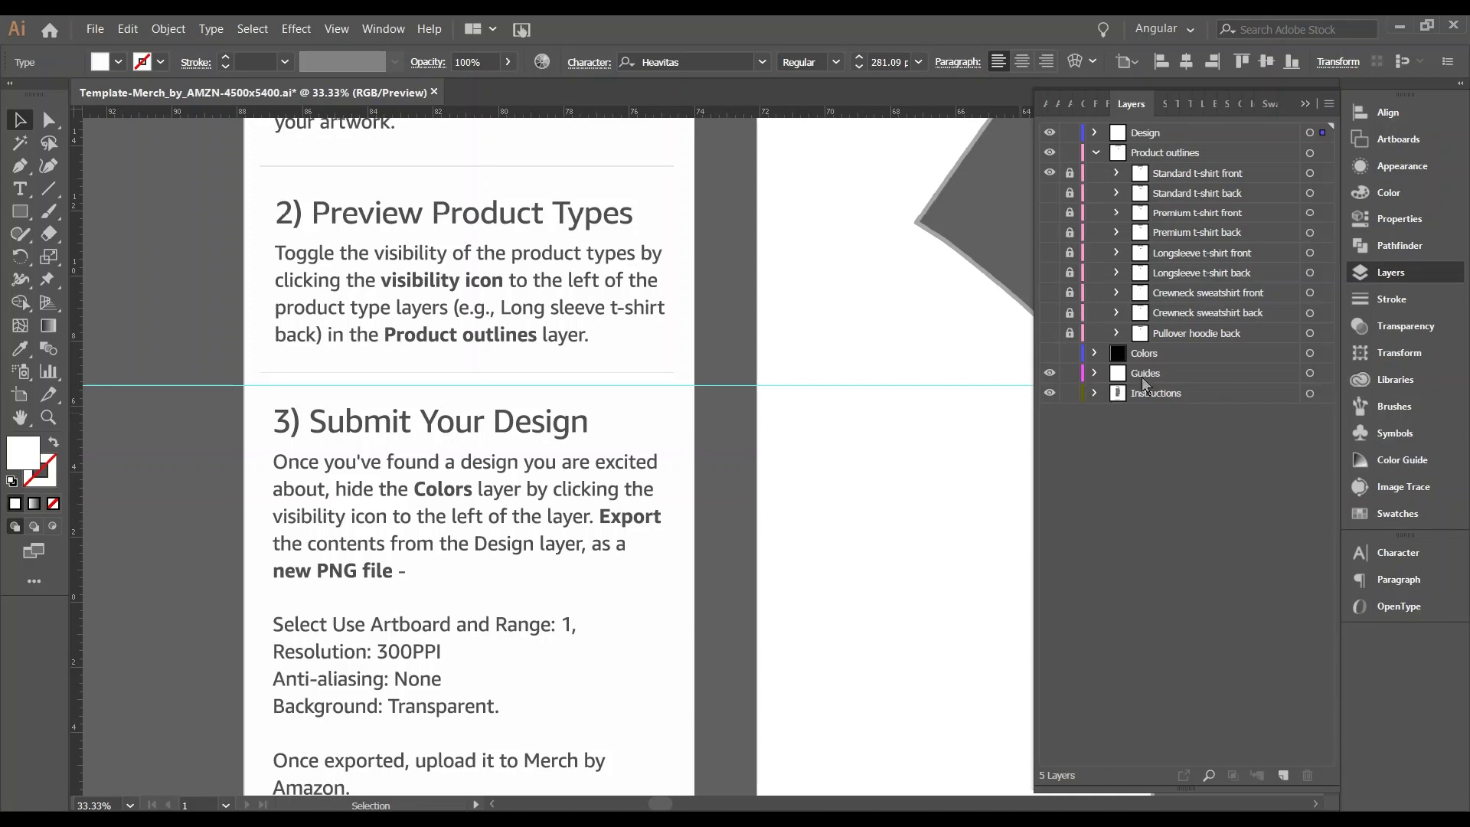
click(1050, 175)
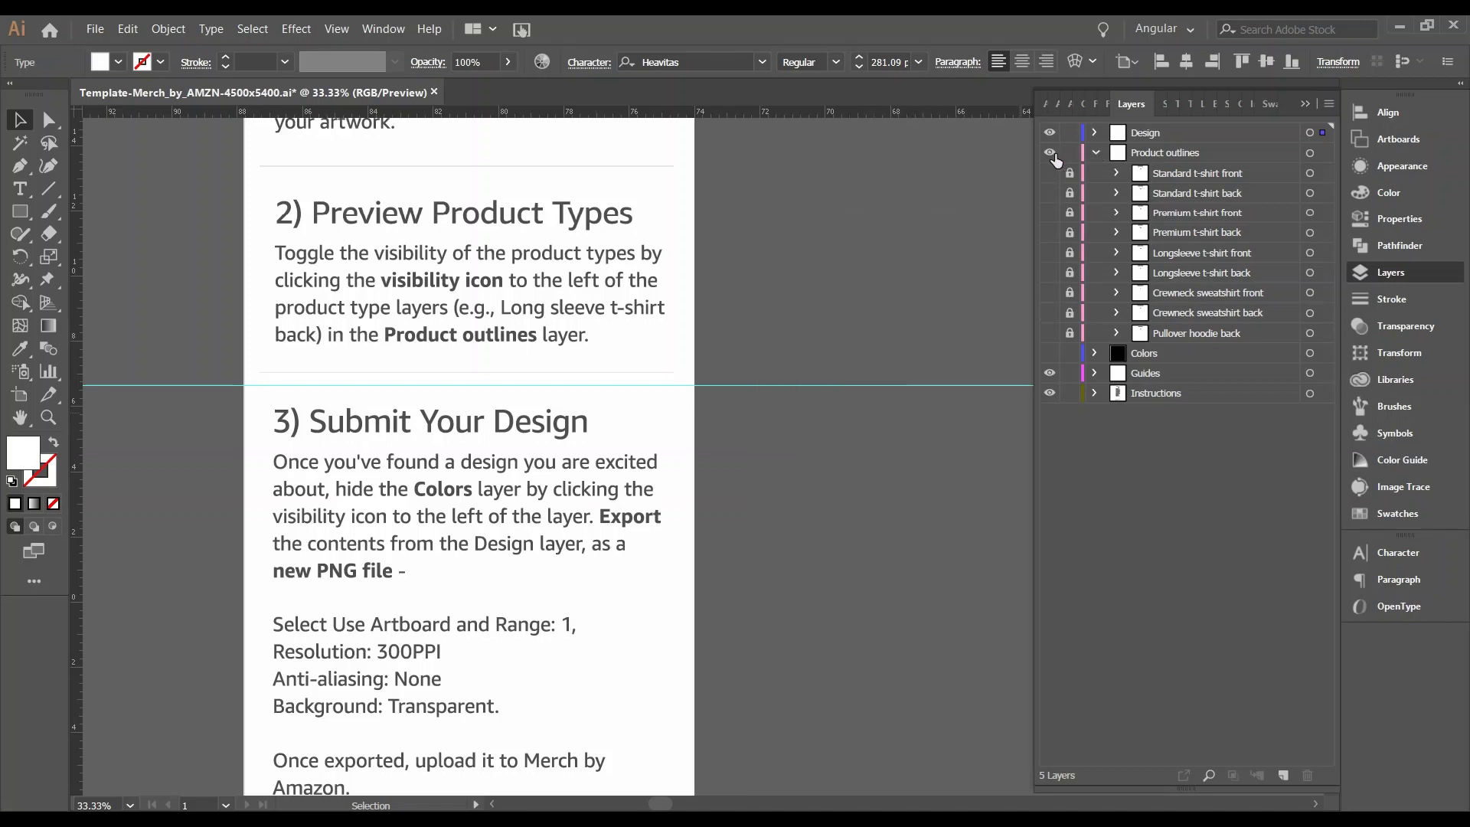
click(1050, 153)
click(1050, 373)
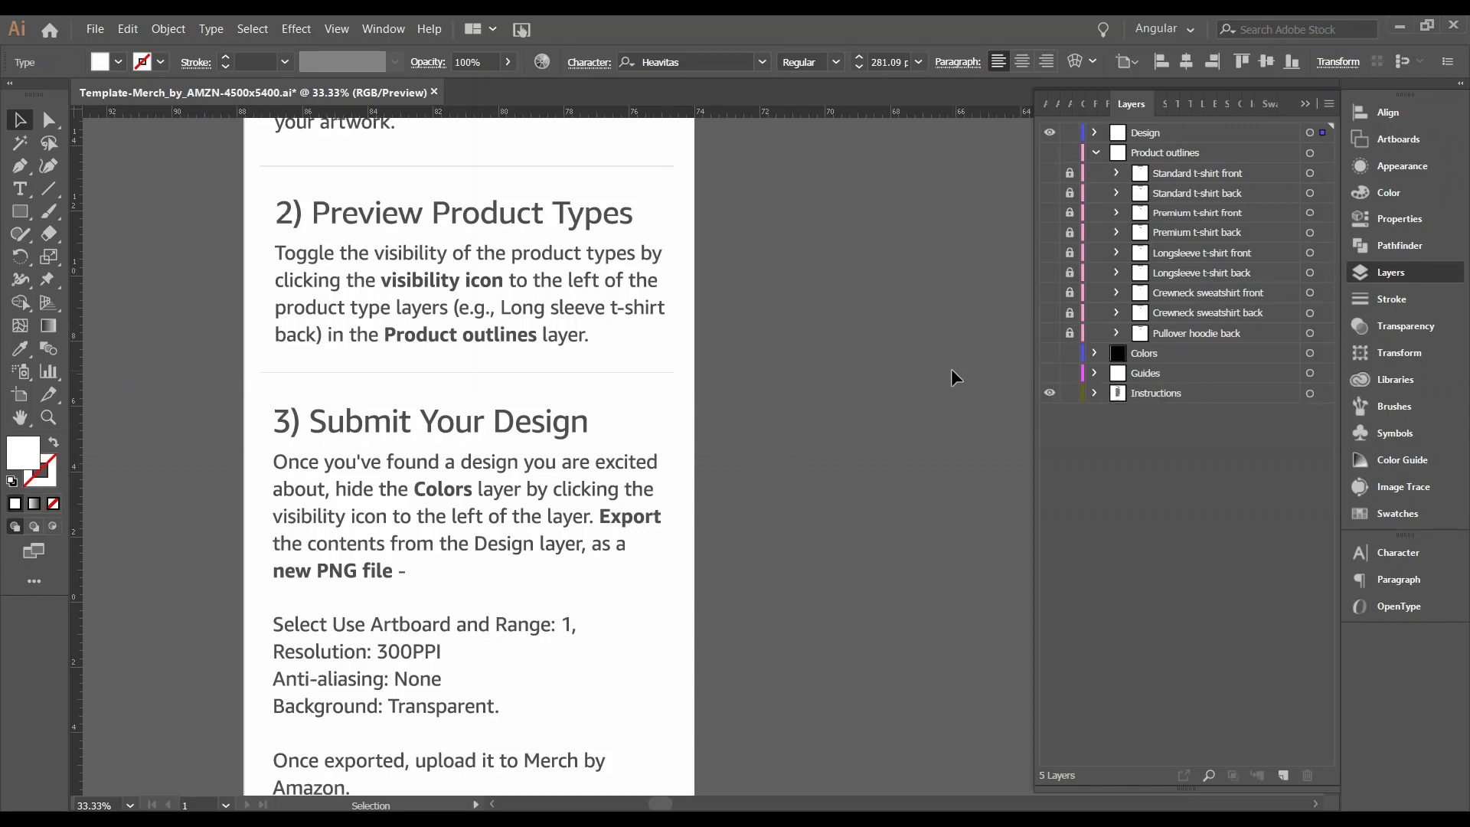
key(ctrl+minus)
key(ctrl+minus)
key(ctrl+minus)
key(ctrl+minus)
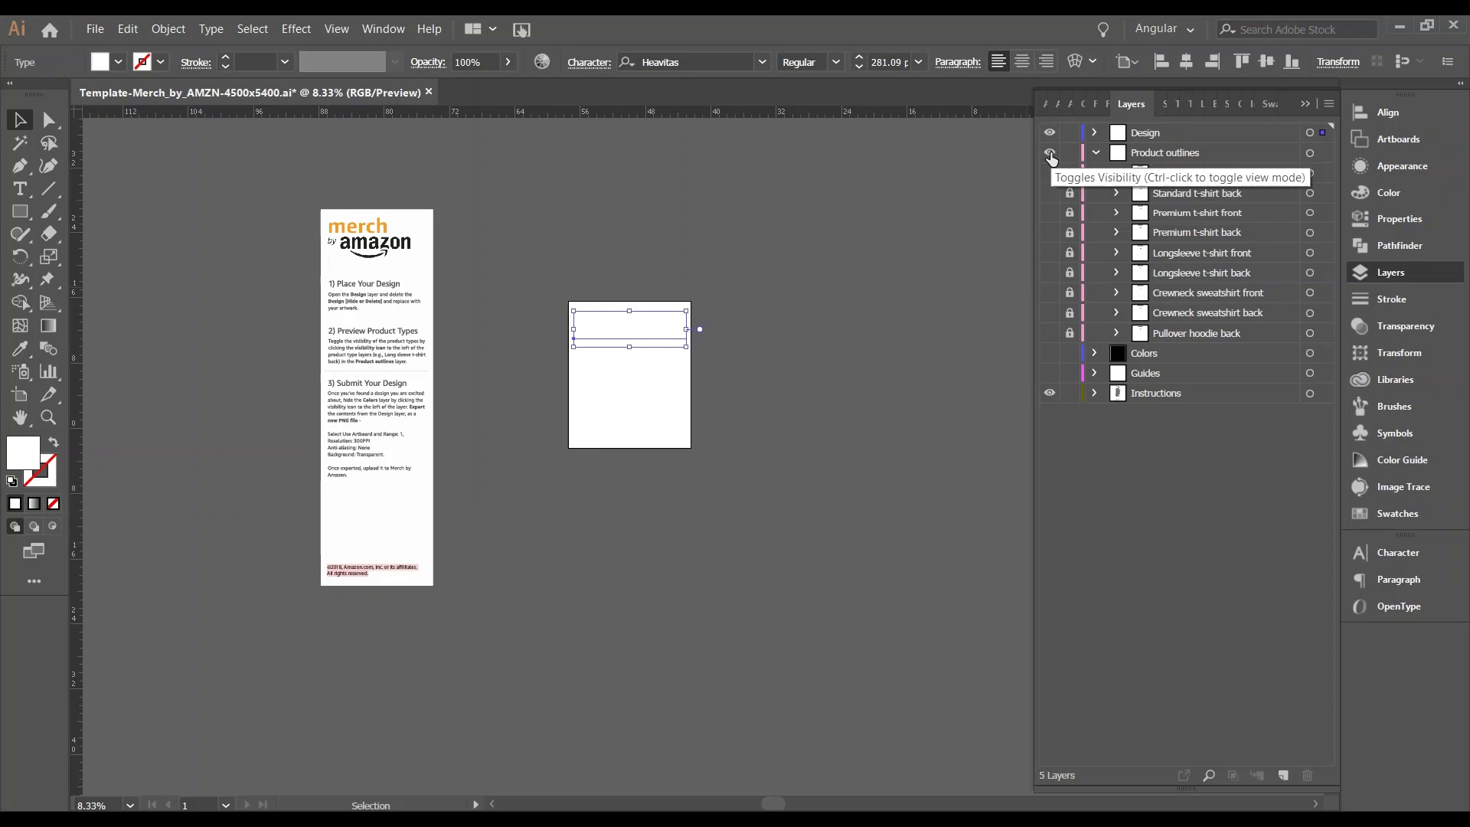
click(1050, 154)
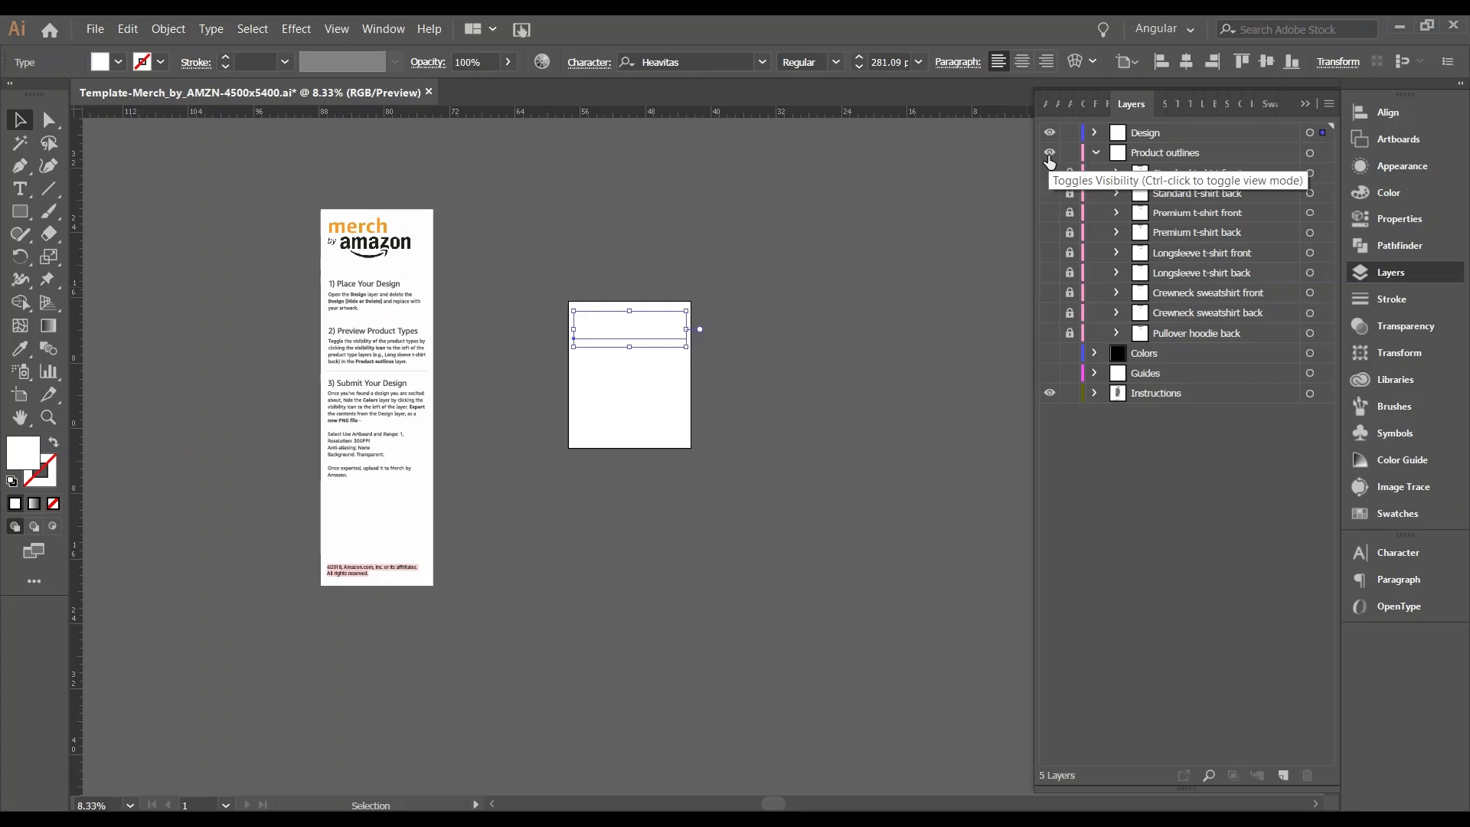
click(1049, 157)
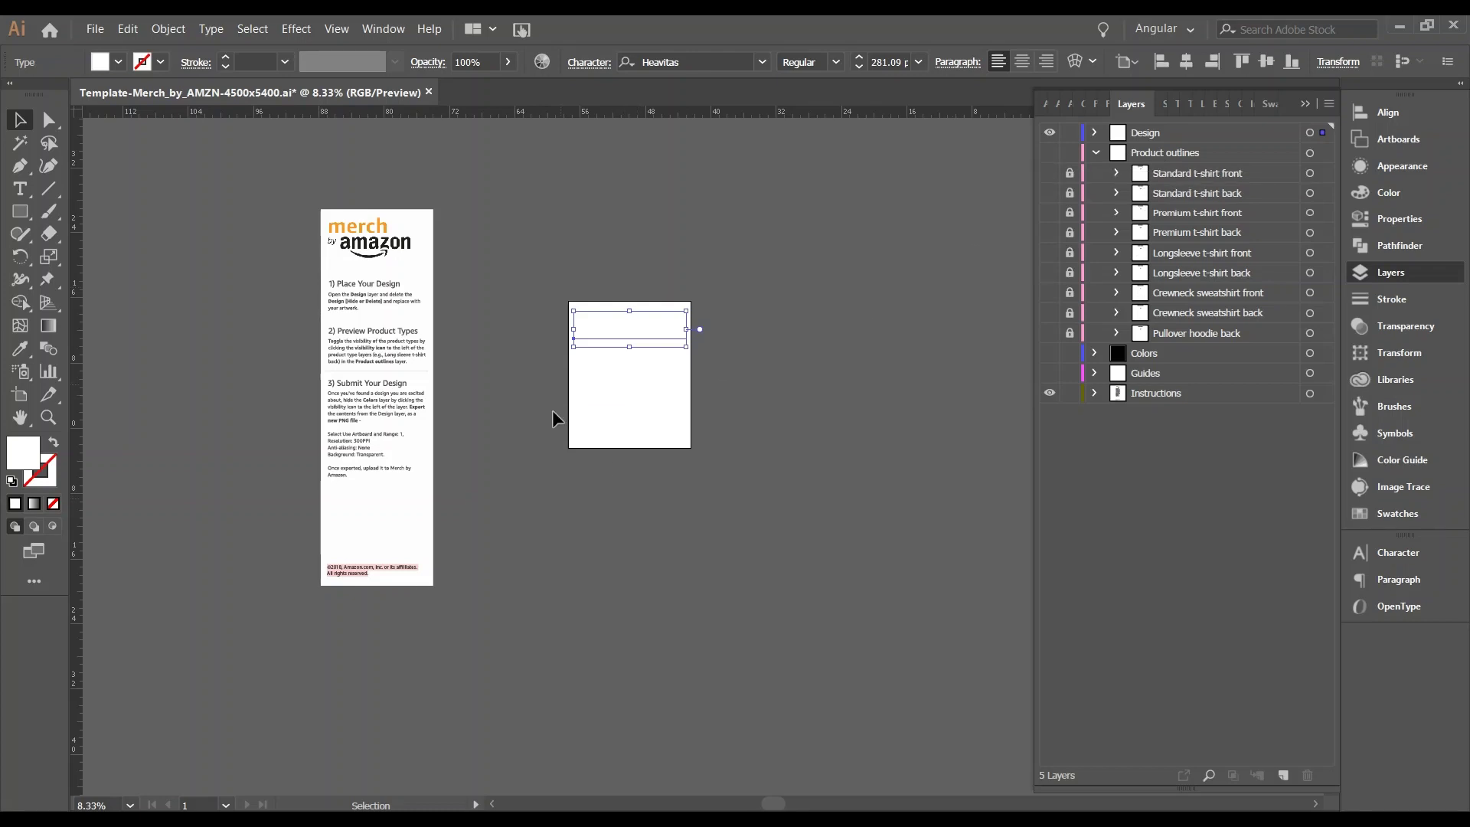
Step: Start Export As and name the file i-love-merch, saving to the Desktop
click(95, 29)
mouse_move(138, 329)
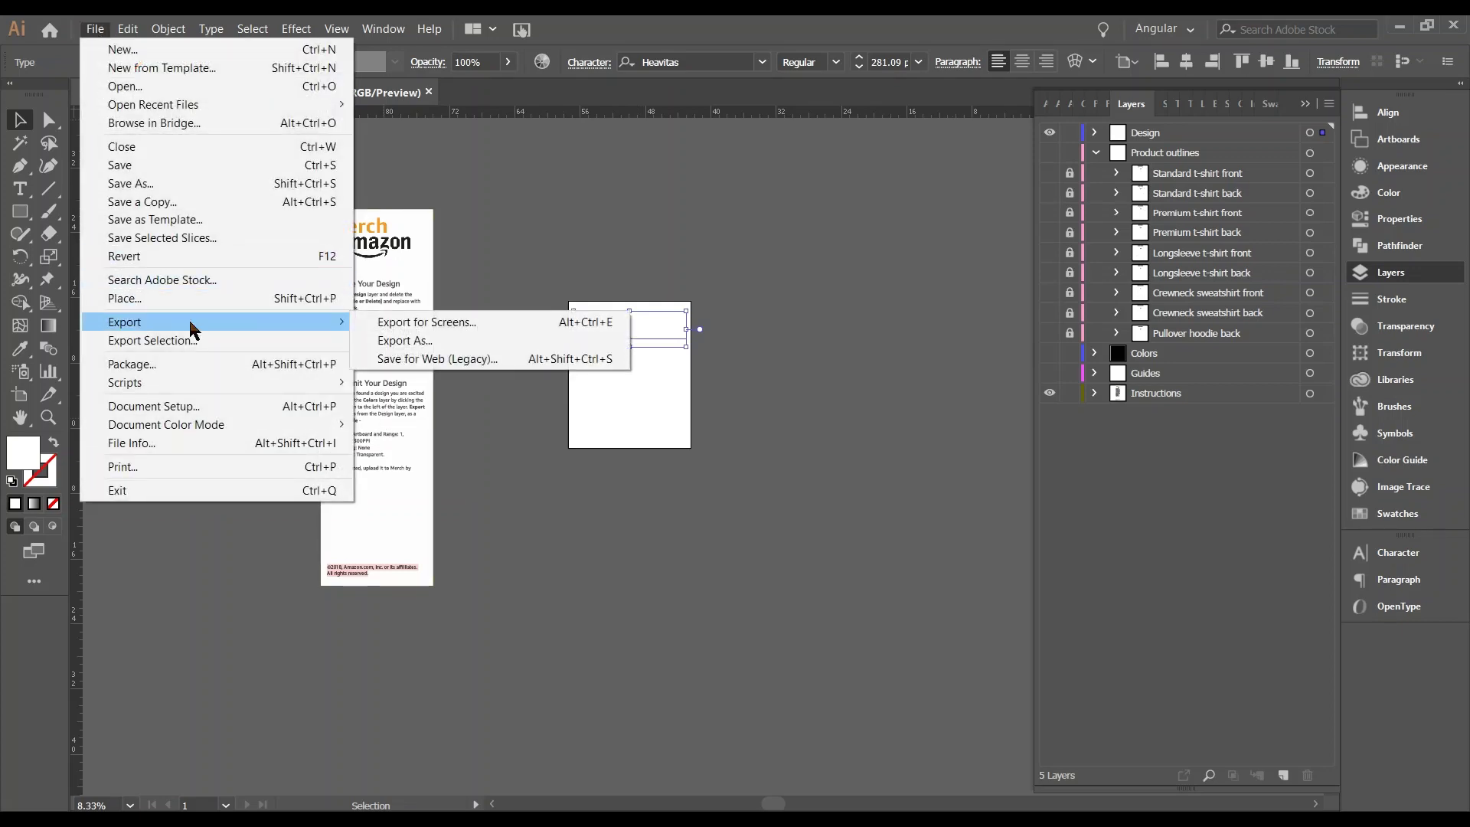
click(423, 342)
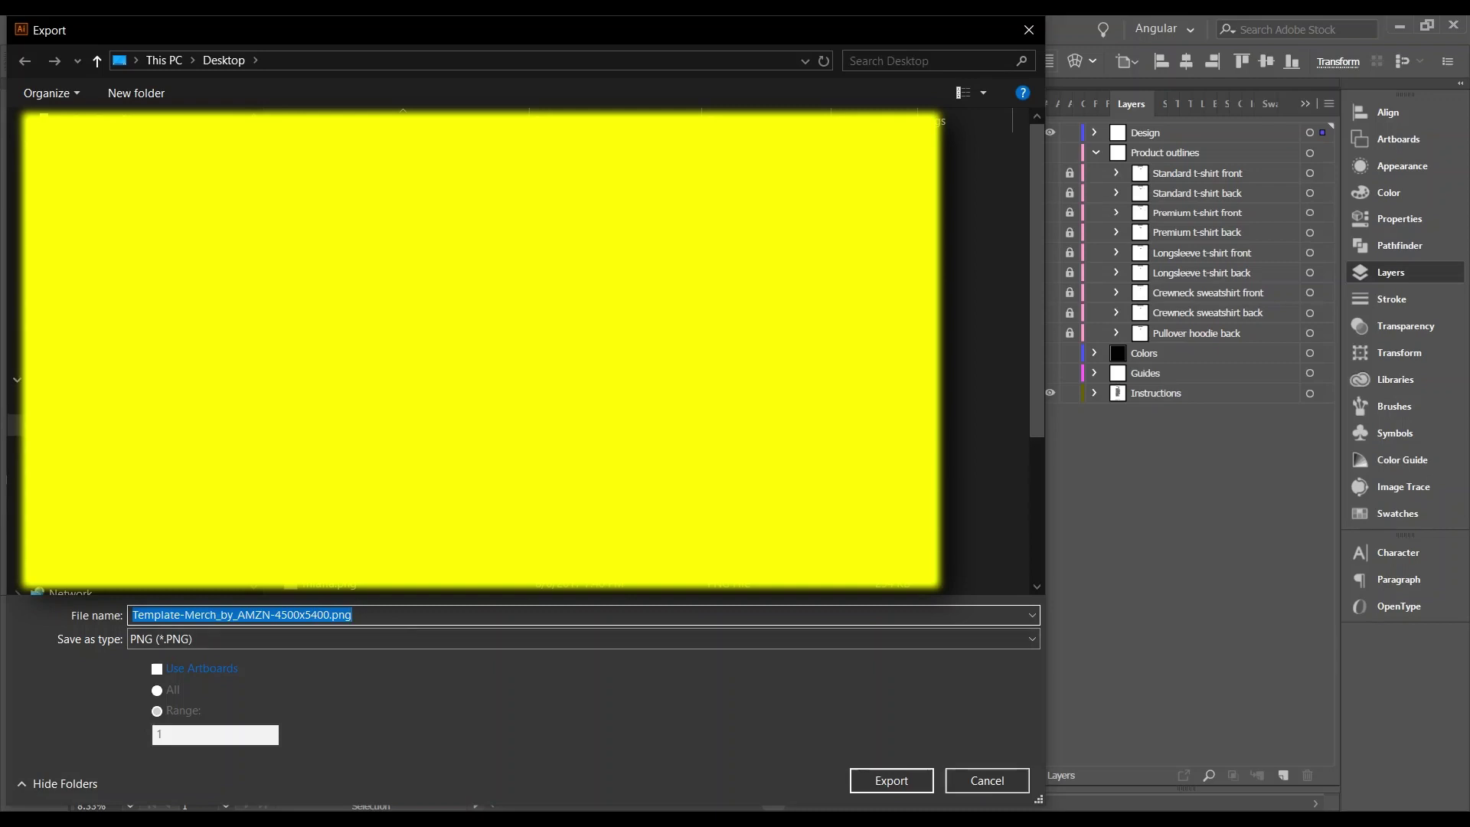
scroll(77, 352, up, 5)
click(15, 158)
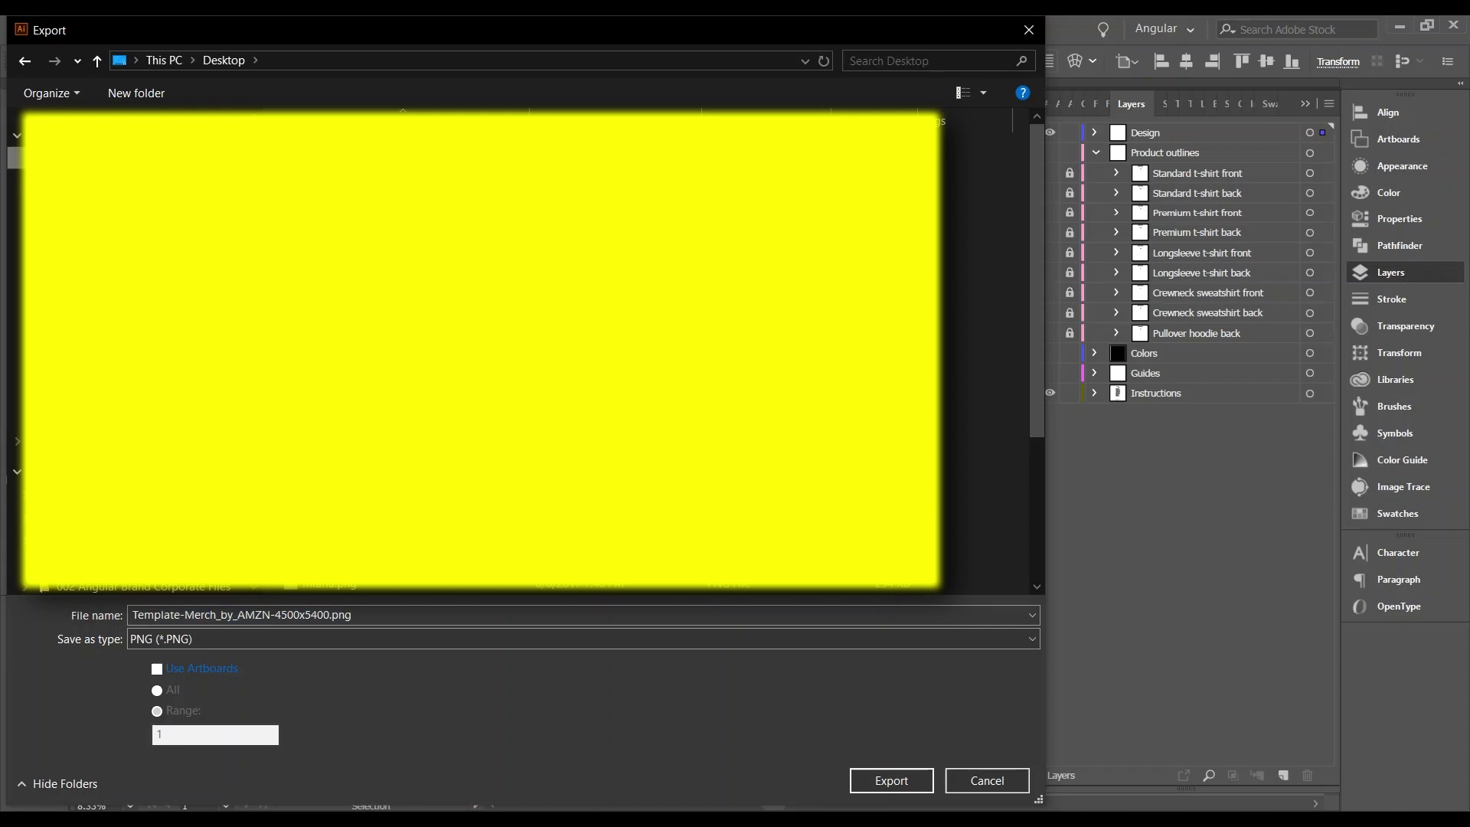
double_click(359, 618)
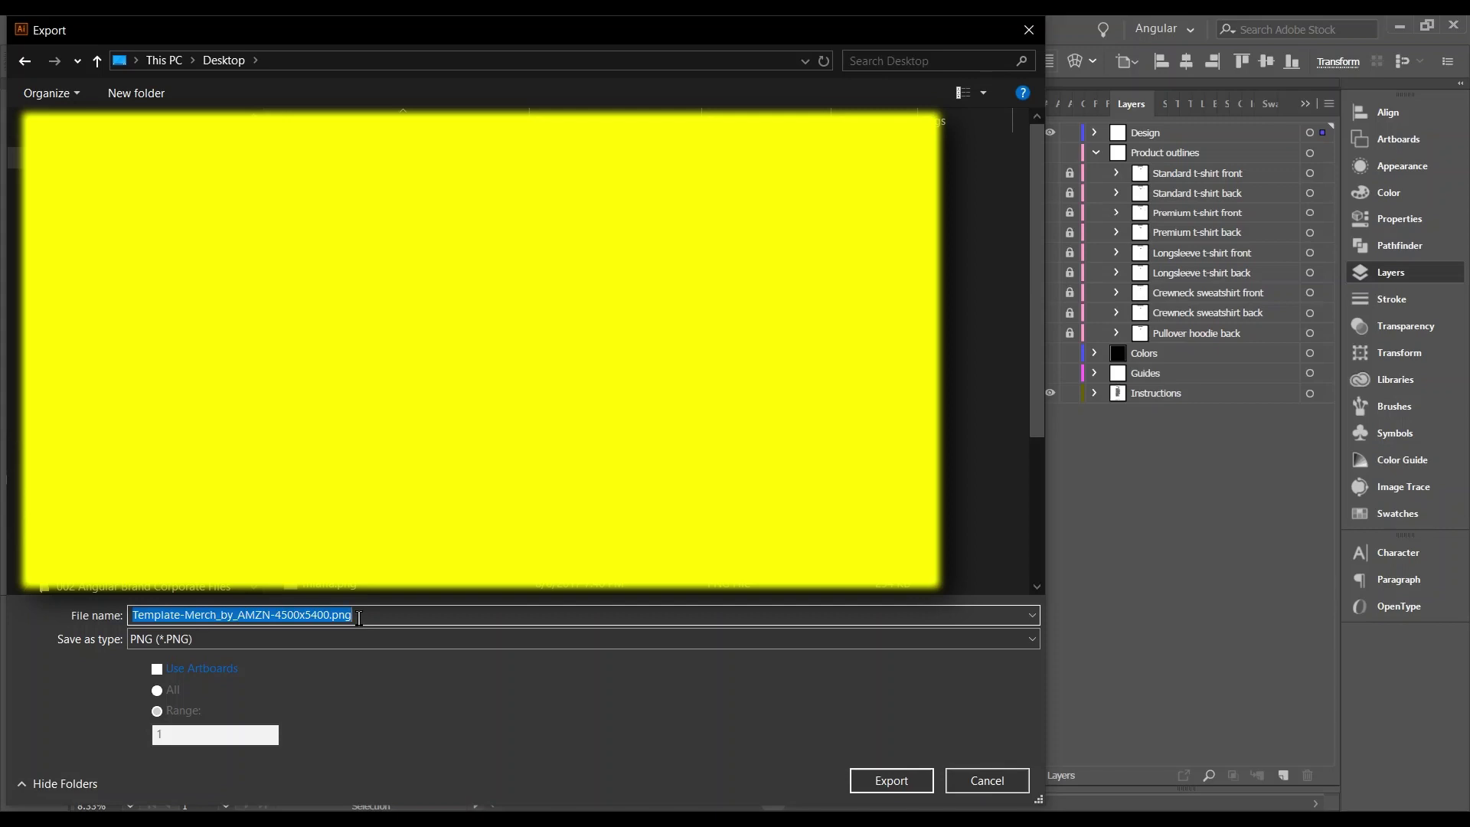
text(i-l)
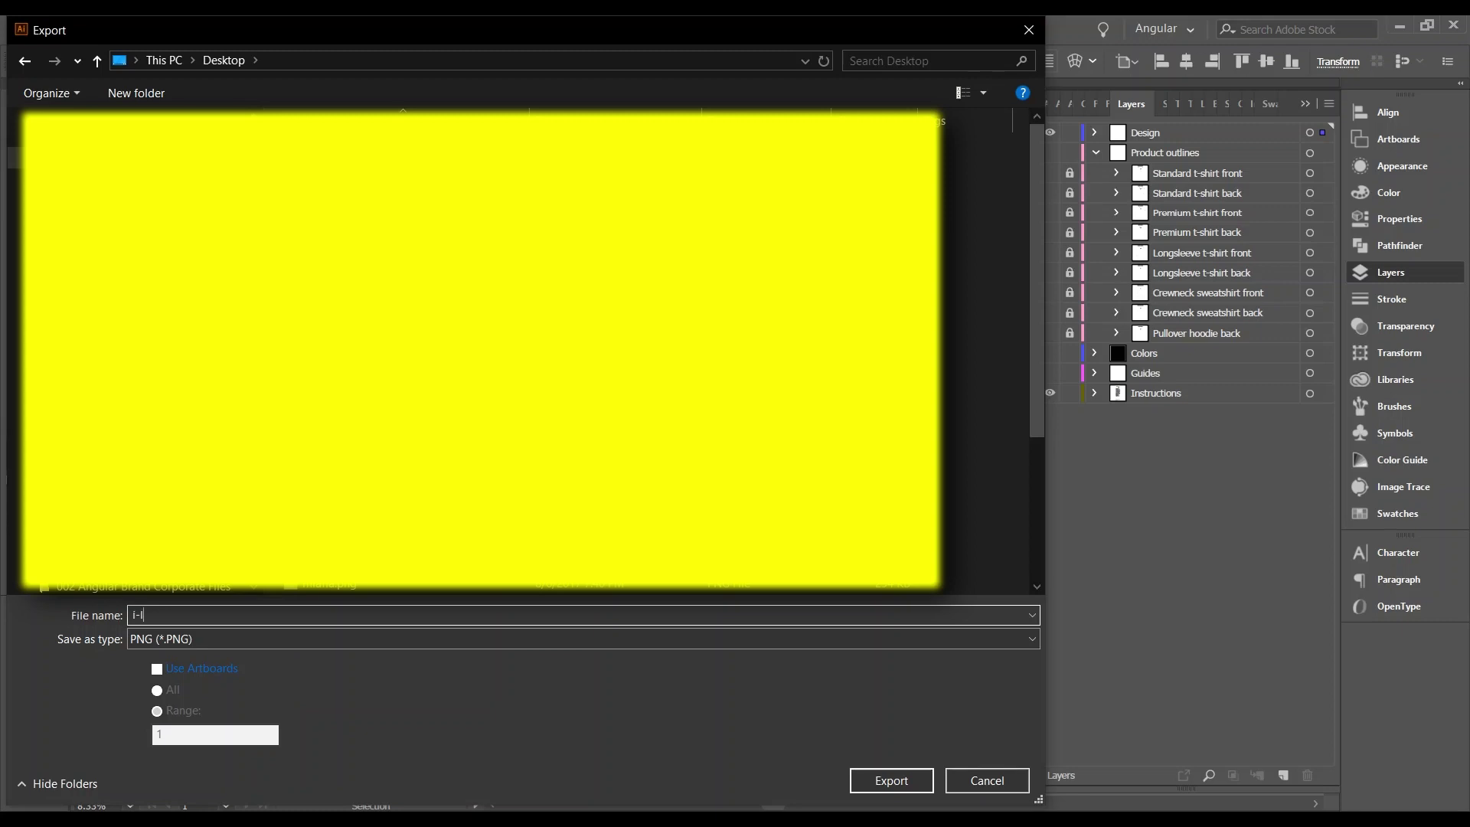
text(i0ve)
text(-merch)
key(BackSpace)
key(BackSpace)
key(BackSpace)
key(BackSpace)
key(BackSpace)
key(BackSpace)
key(BackSpace)
key(BackSpace)
key(BackSpace)
text(ove-merch)
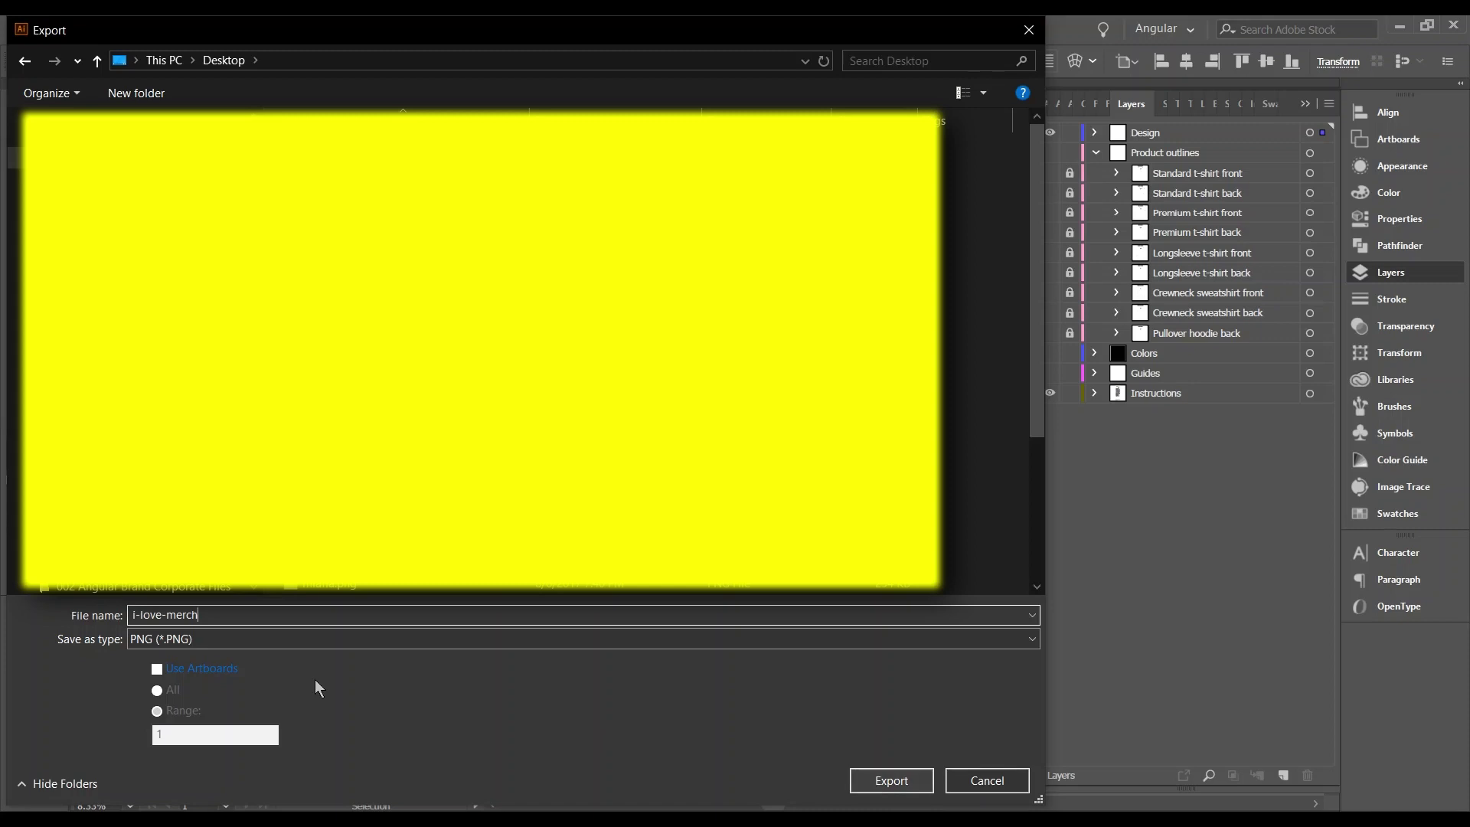
Step: Keep PNG format, enable Use Artboards for artboard 1, and confirm the export
click(158, 670)
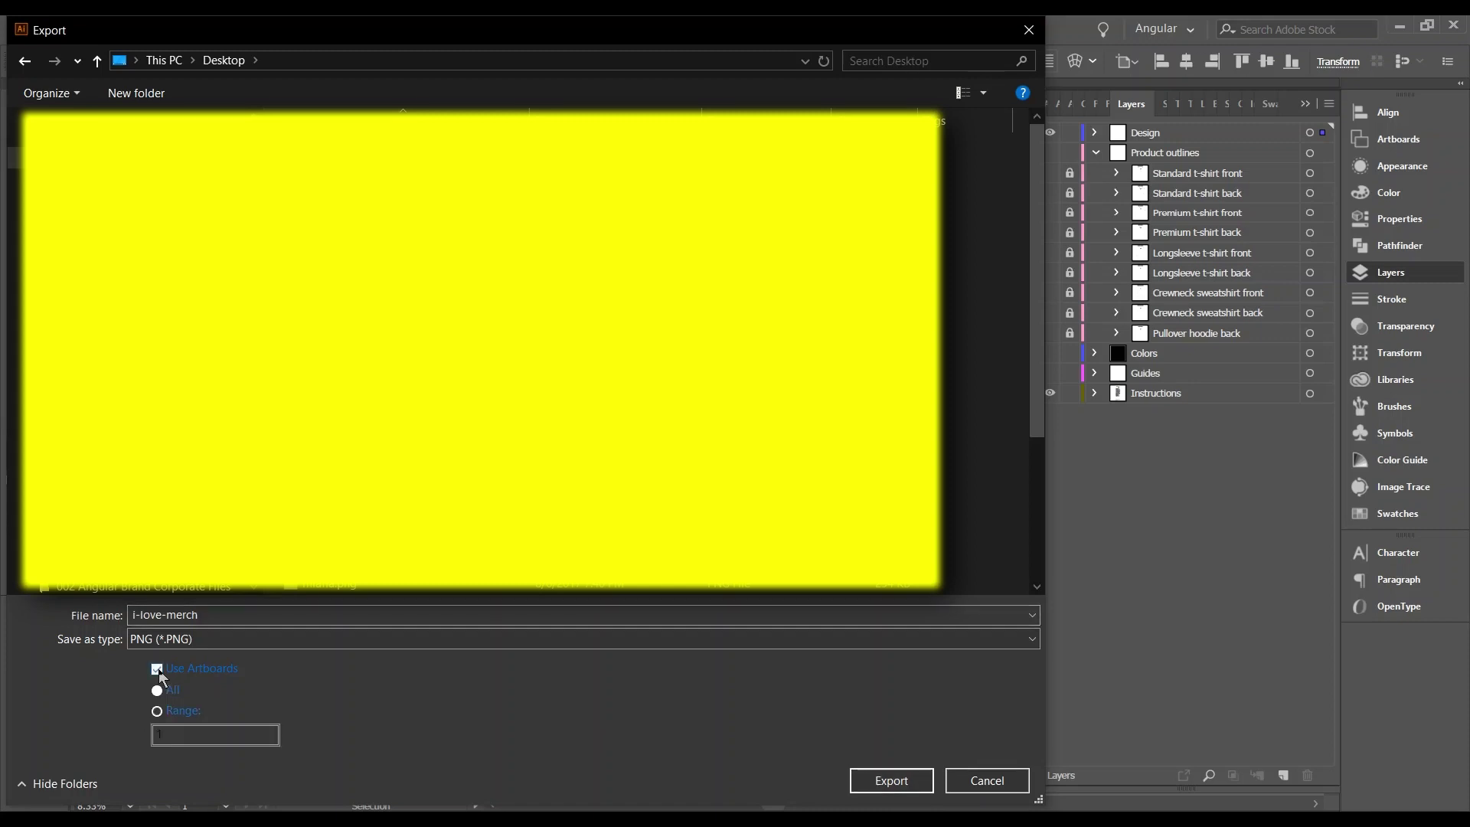
click(157, 712)
click(159, 712)
key(Up)
click(892, 780)
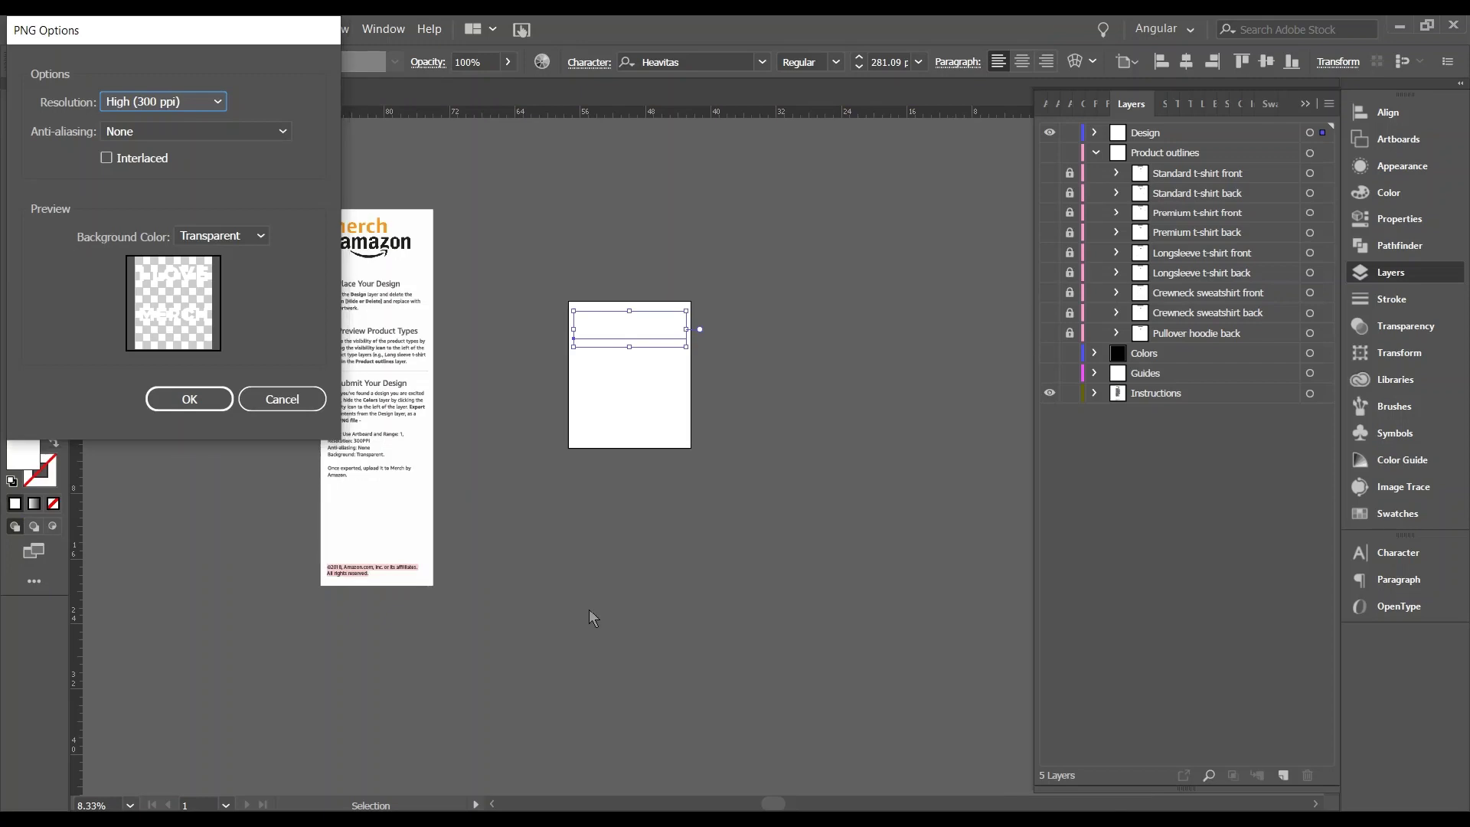
Step: Confirm PNG Options with 300 ppi resolution, anti-aliasing None and a transparent background
click(191, 102)
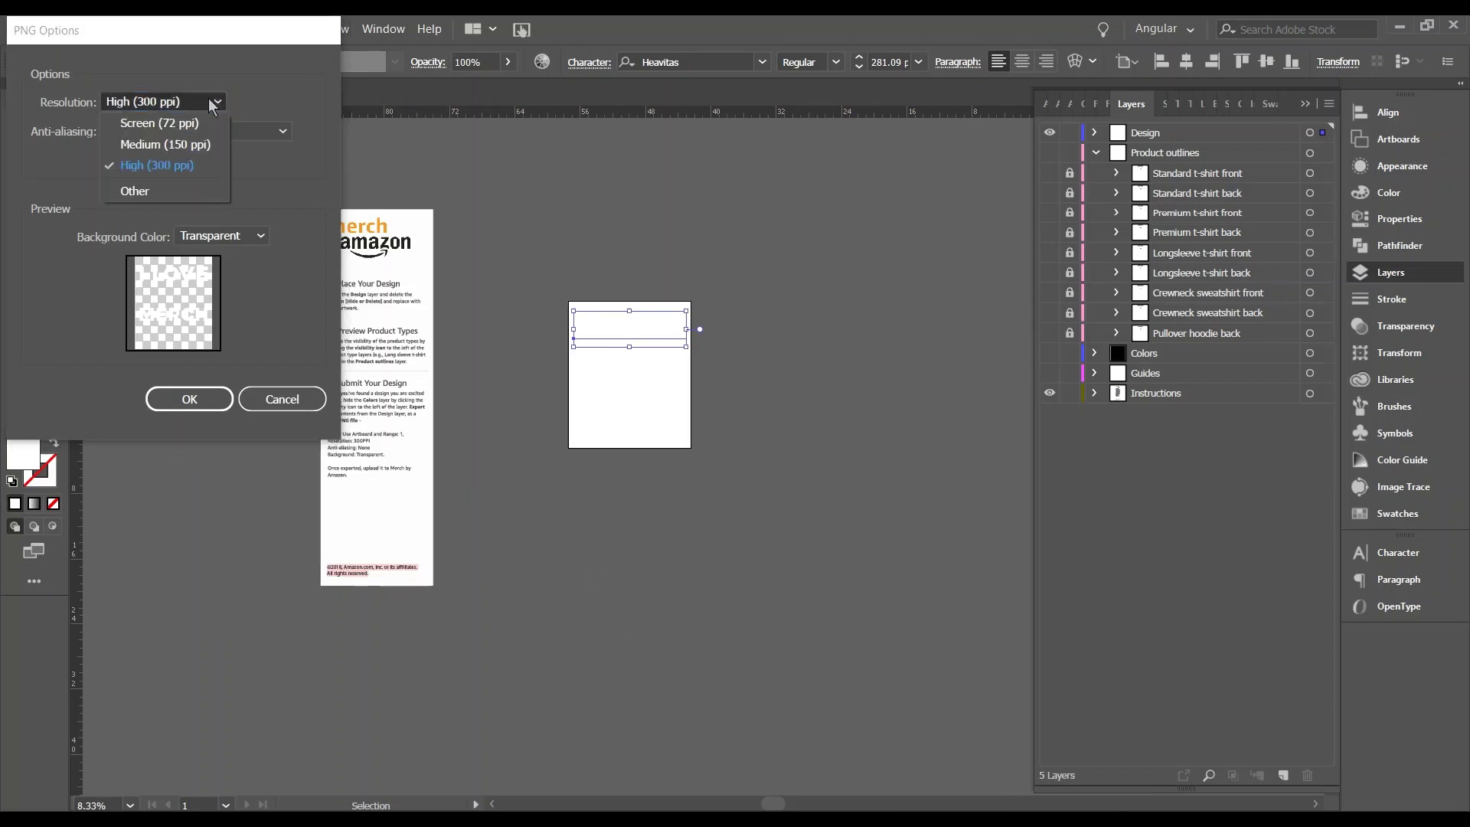
click(185, 164)
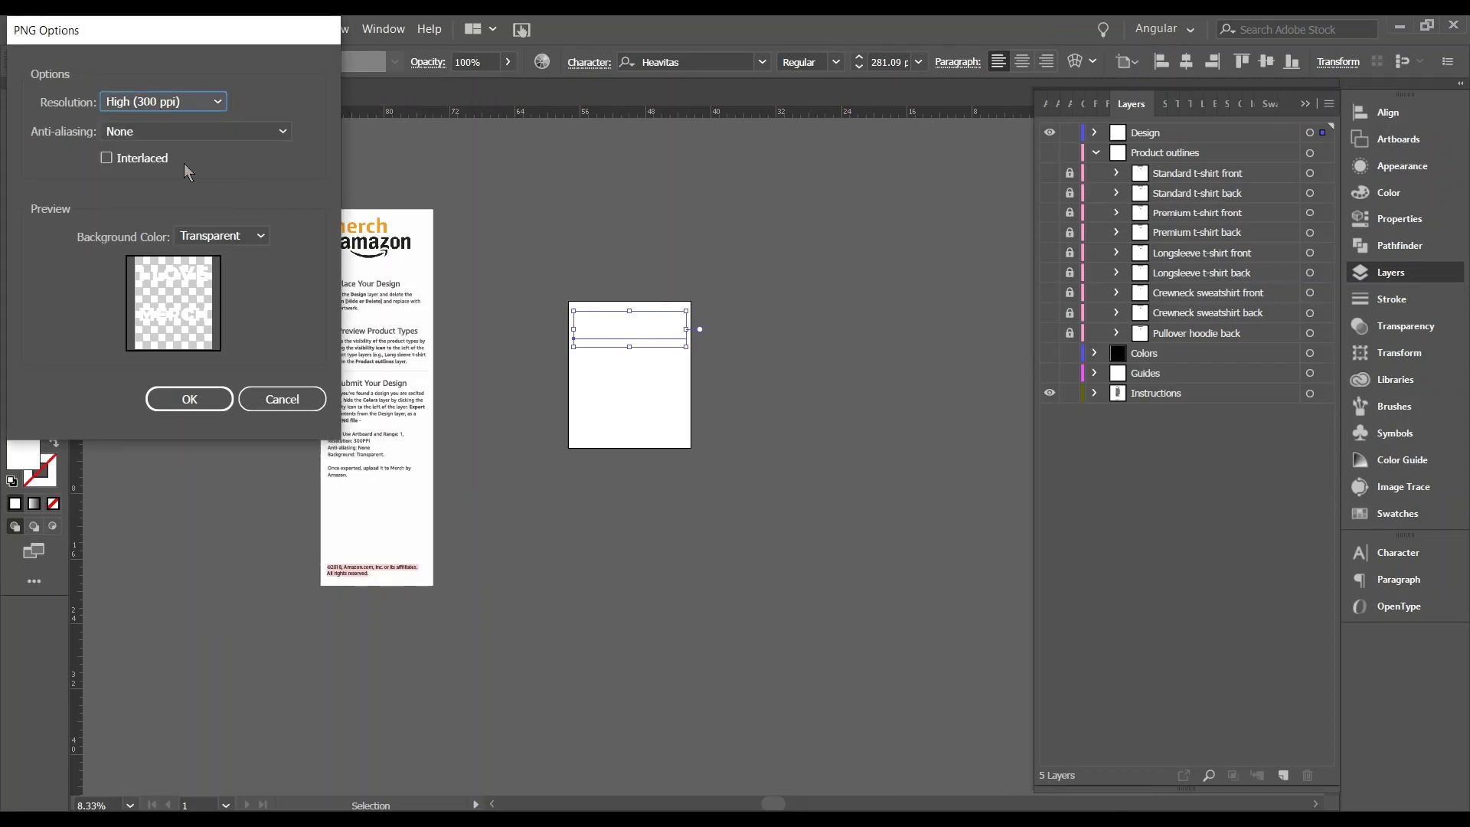
click(283, 132)
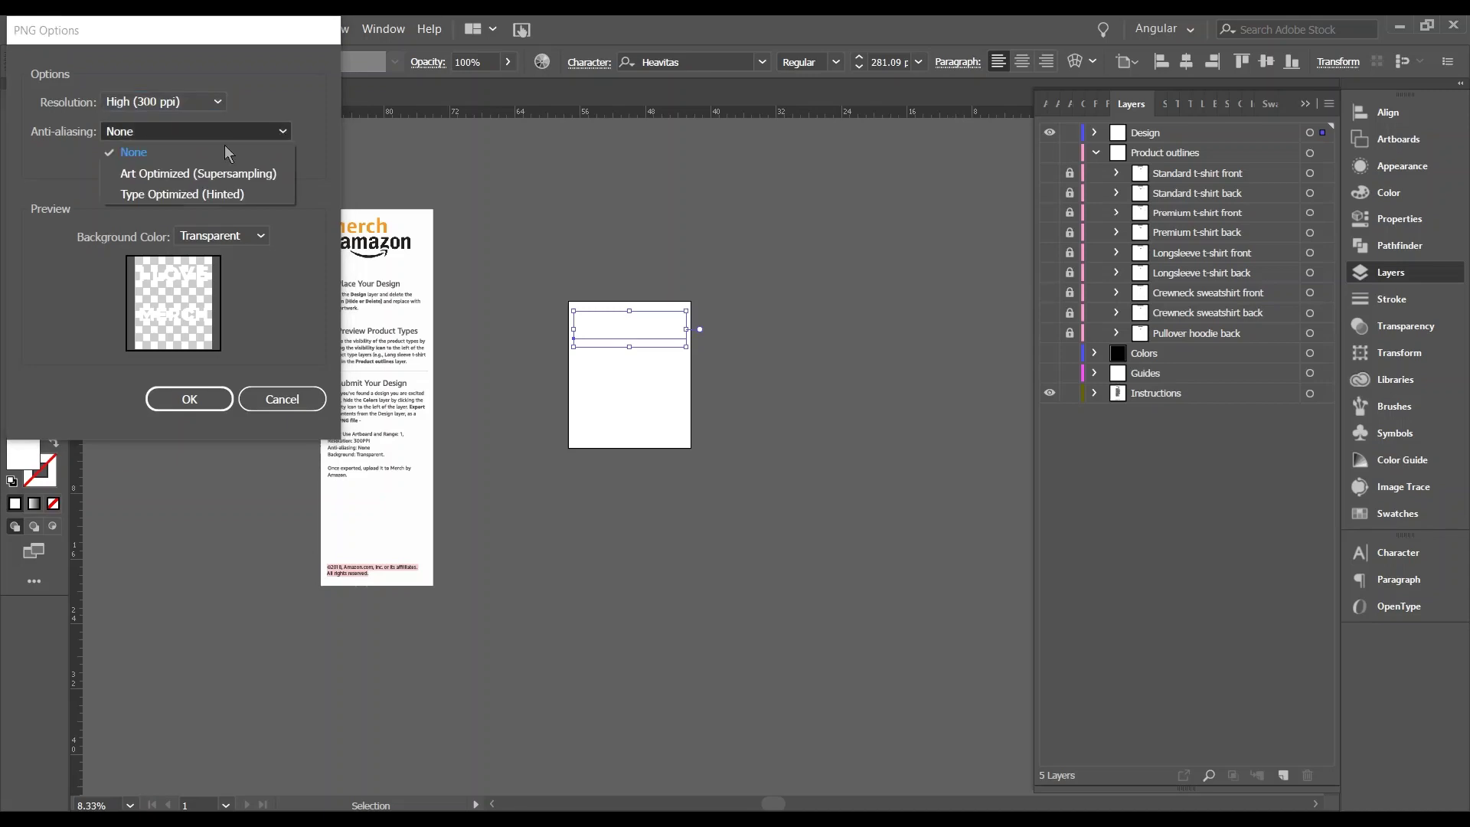
click(132, 152)
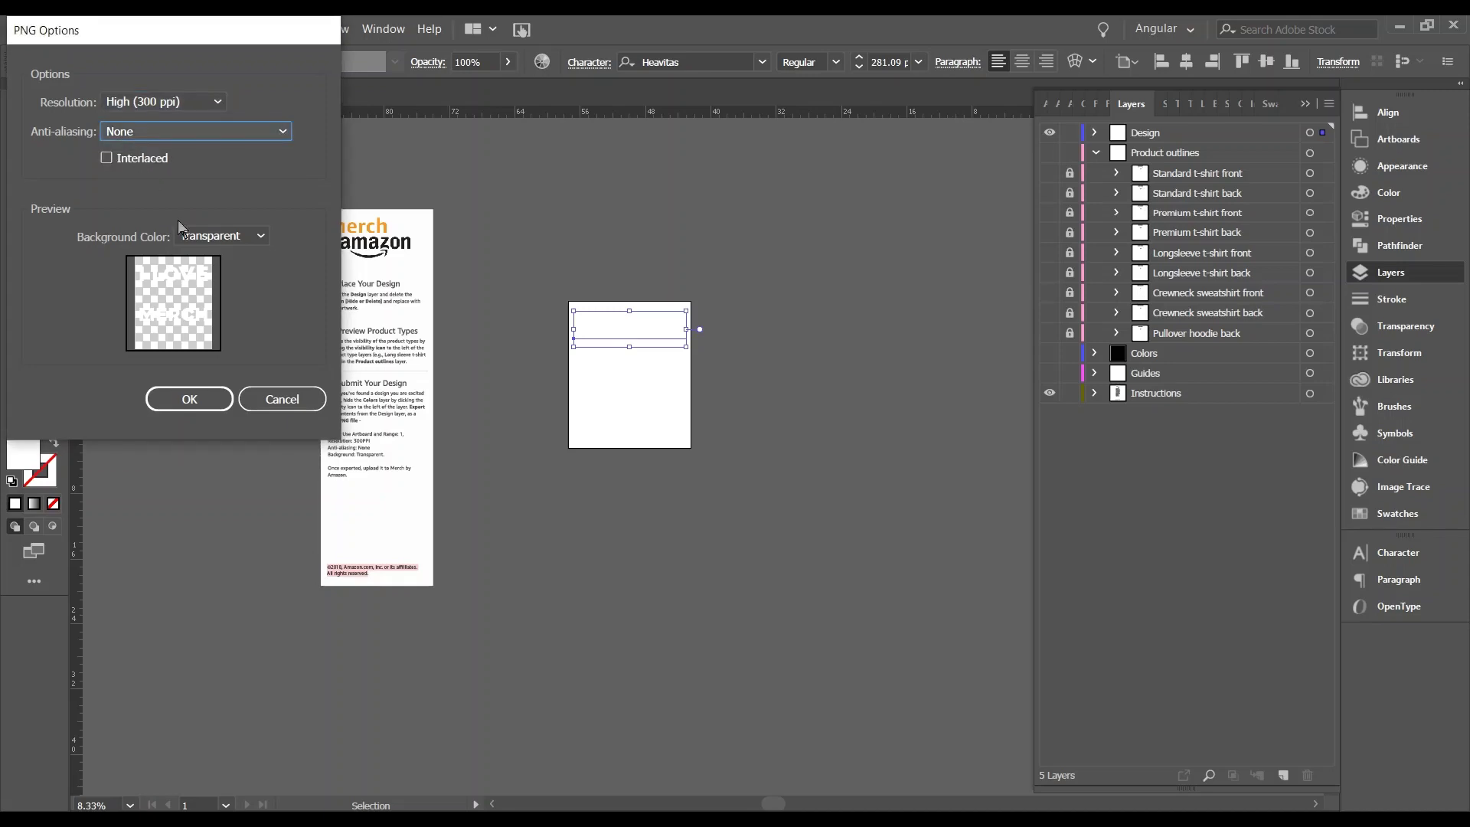
click(260, 237)
click(238, 259)
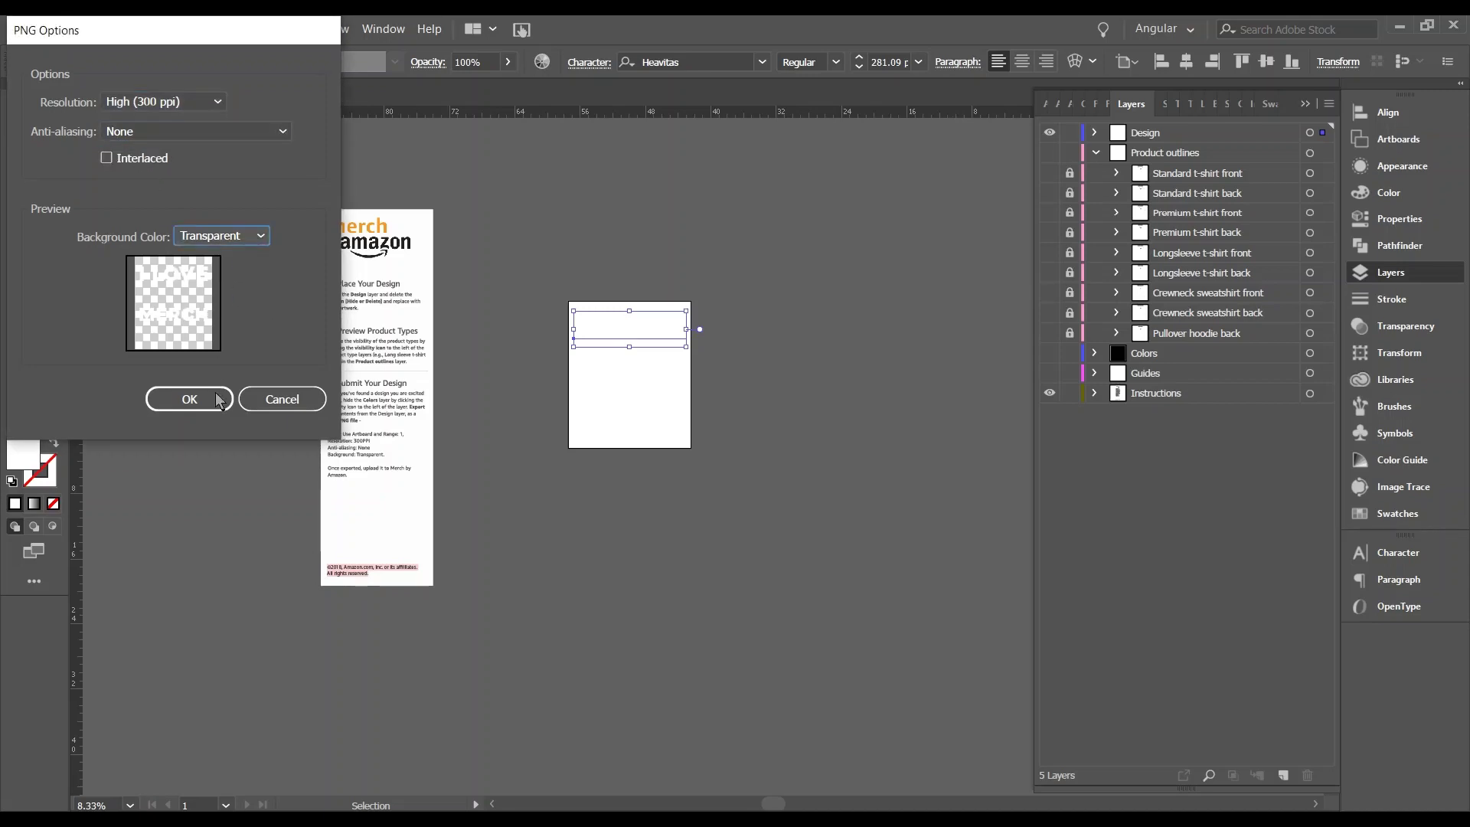
click(188, 400)
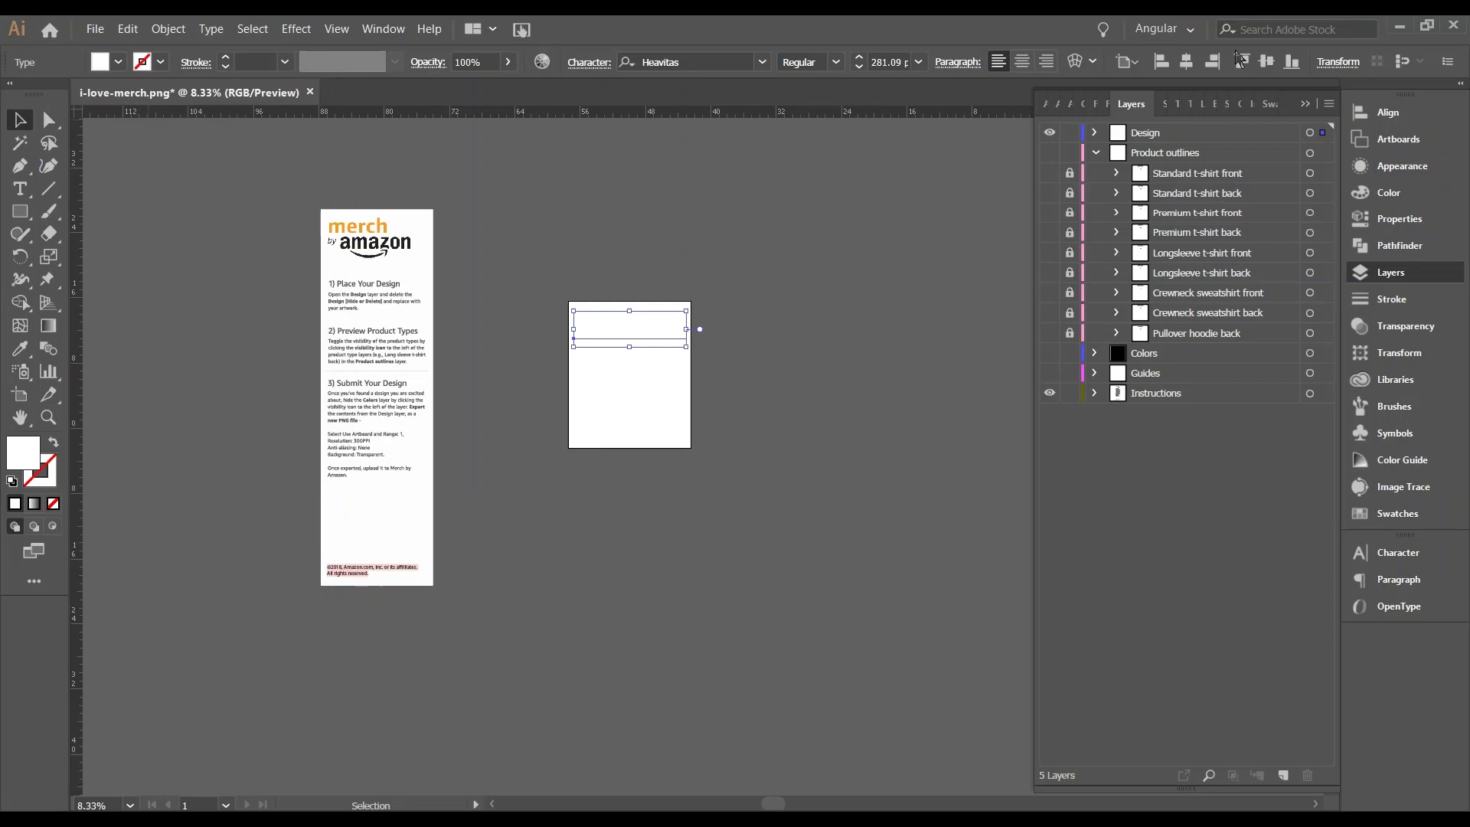
Step: Minimize Illustrator to return to the Merch by Amazon page in the browser
click(1400, 31)
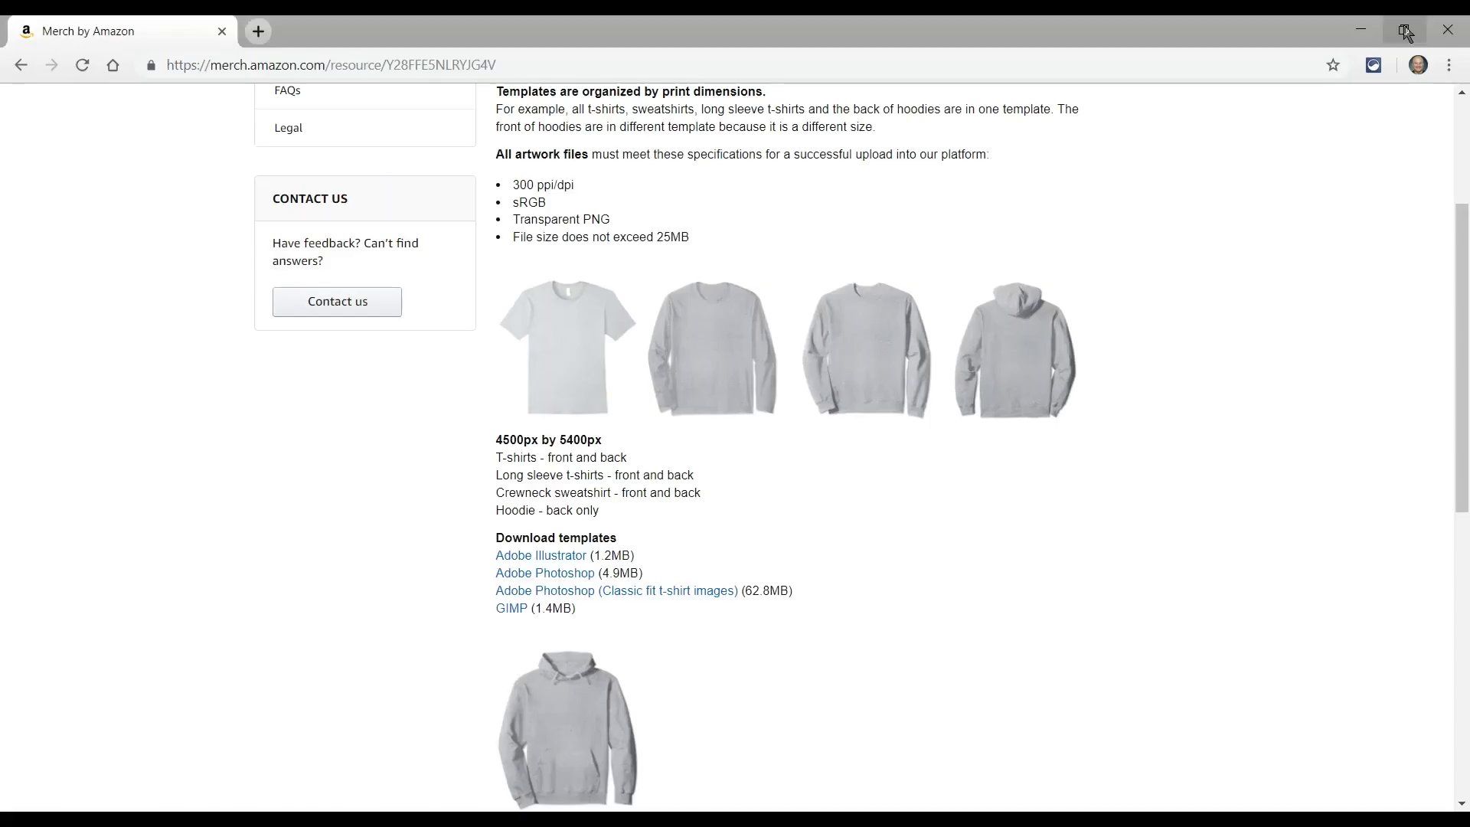